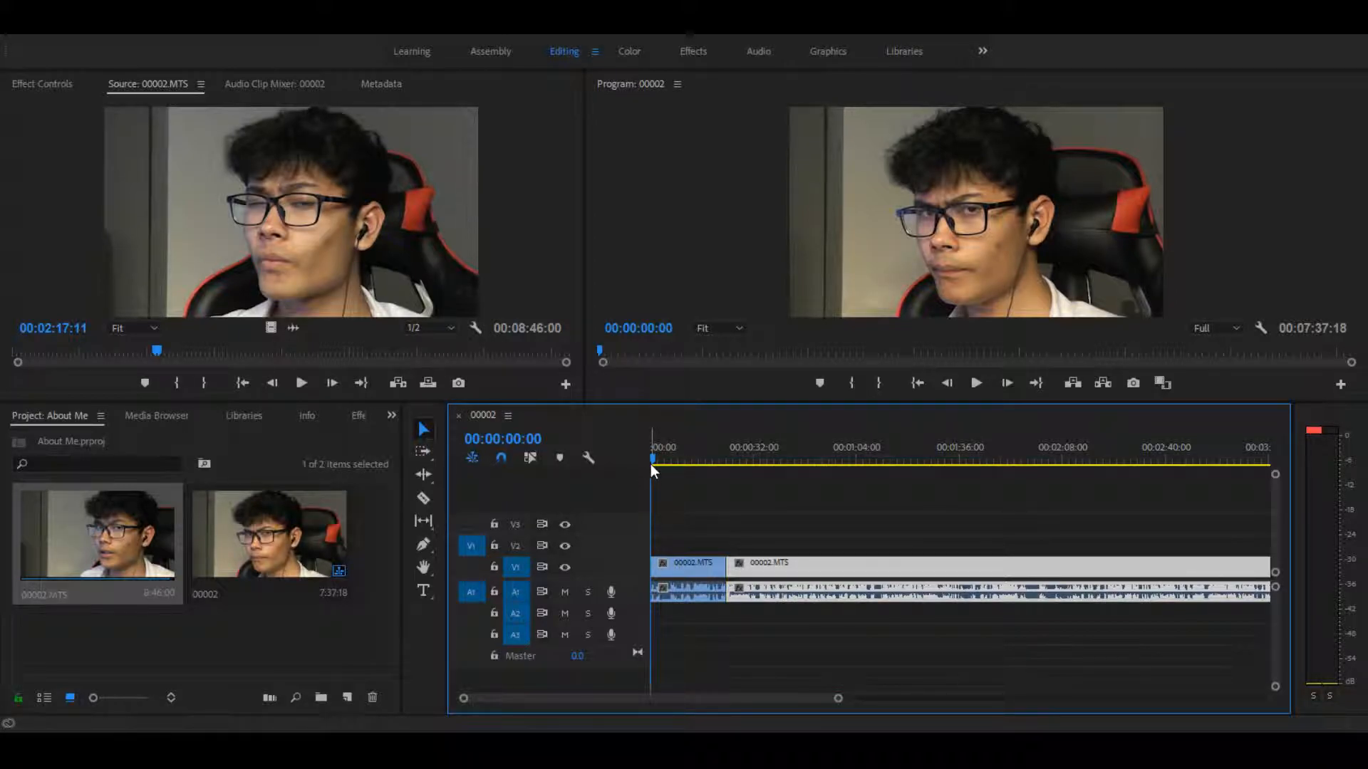
Step: Play through the sequence around the cut between the two clips and stop the playhead at 00:00:28:04 for the title
{"action": "left_click_drag", "start_coordinate": [673, 464], "coordinate": [714, 460]}
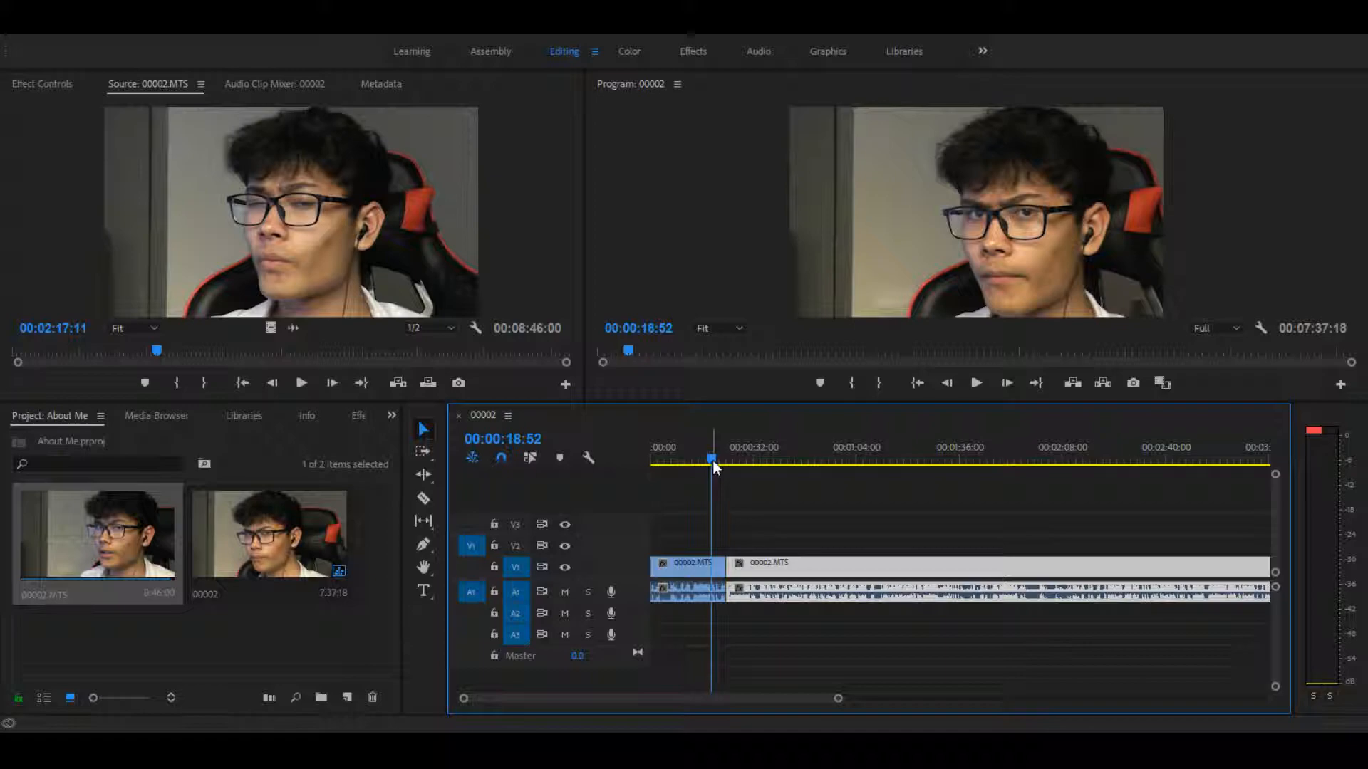
{"action": "key", "text": "space"}
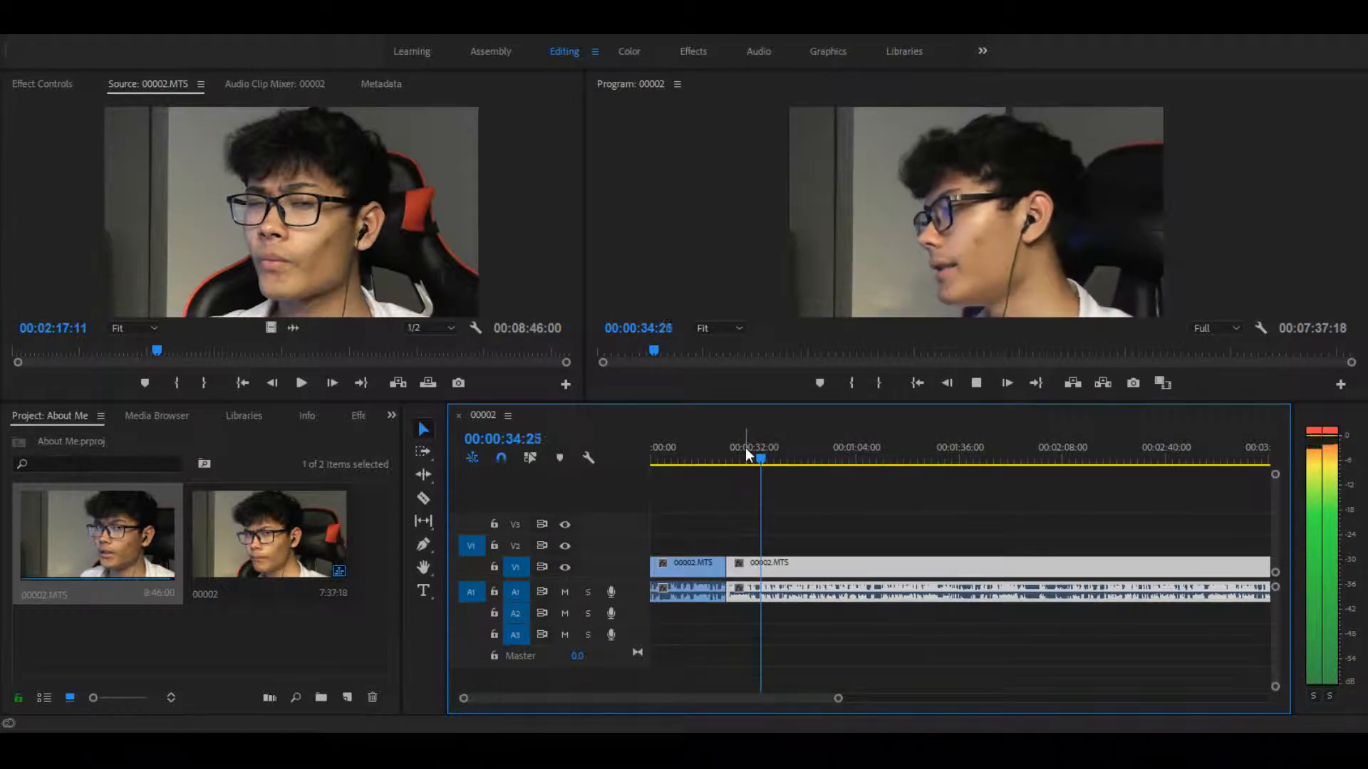
{"action": "left_click_drag", "start_coordinate": [746, 448], "coordinate": [731, 429]}
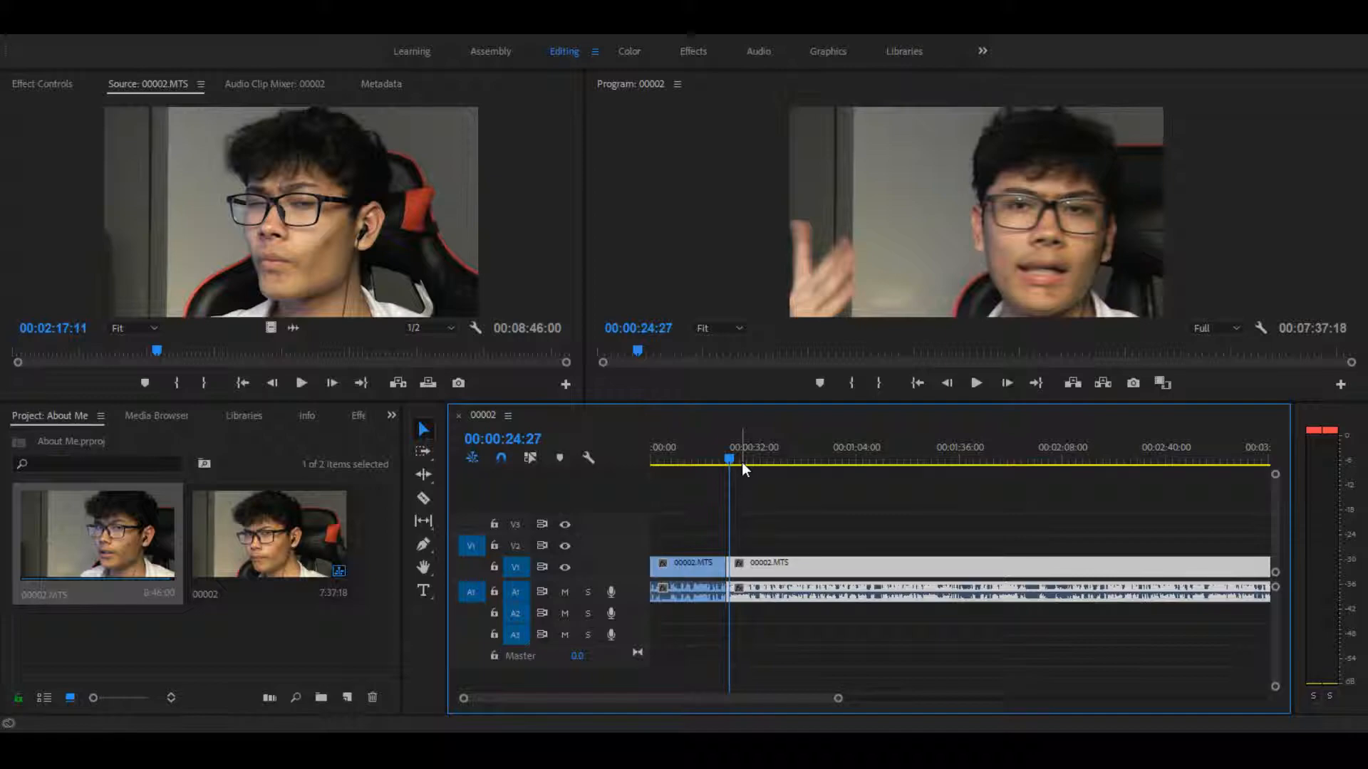
{"action": "key", "text": "space"}
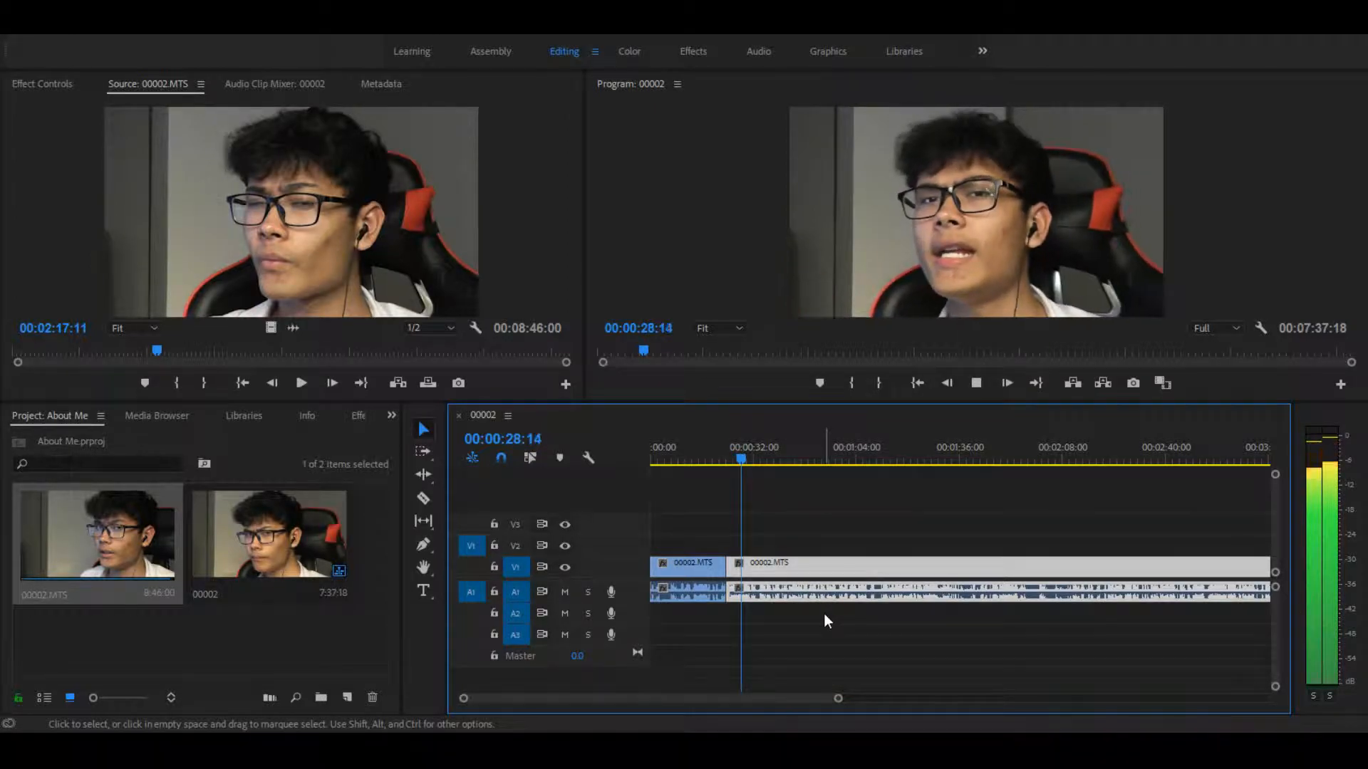
{"action": "key", "text": "space"}
{"action": "left_click", "coordinate": [737, 456]}
{"action": "key", "text": "space"}
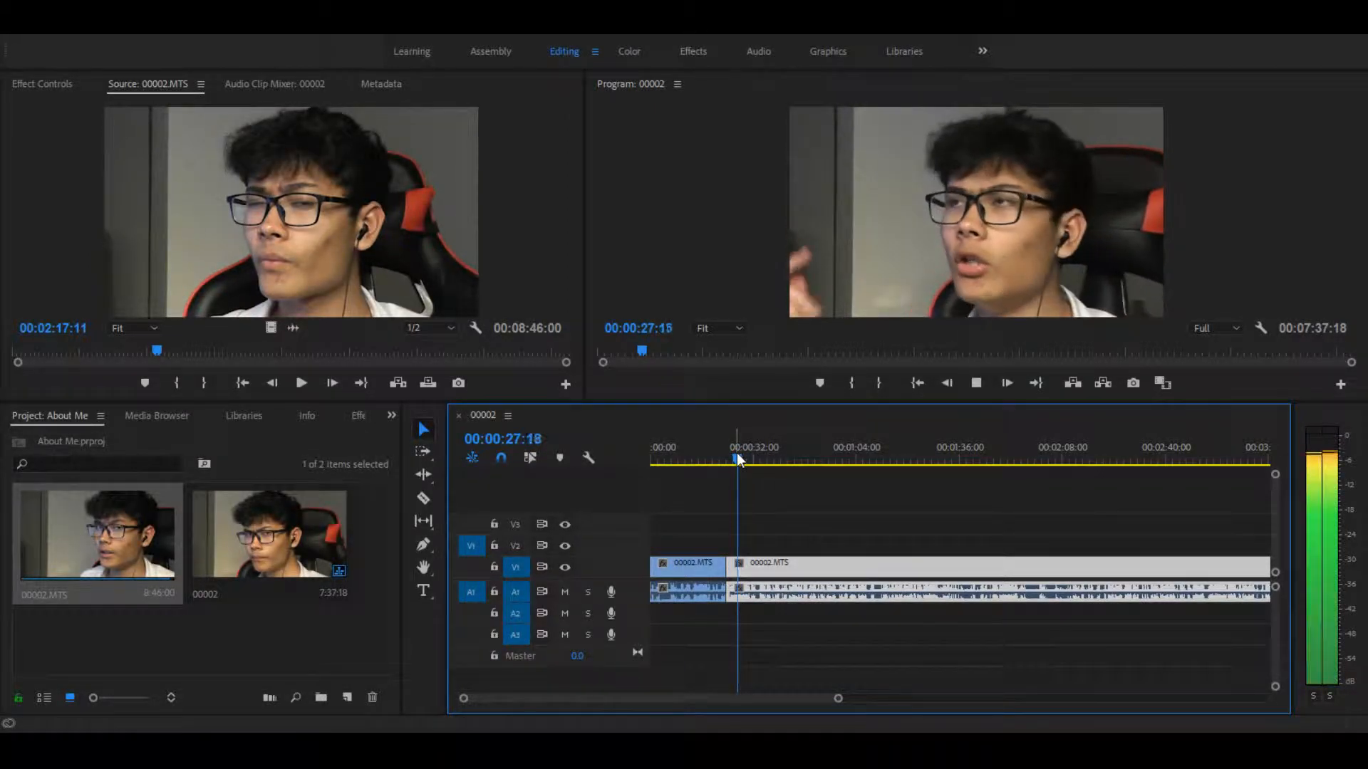
{"action": "key", "text": "space"}
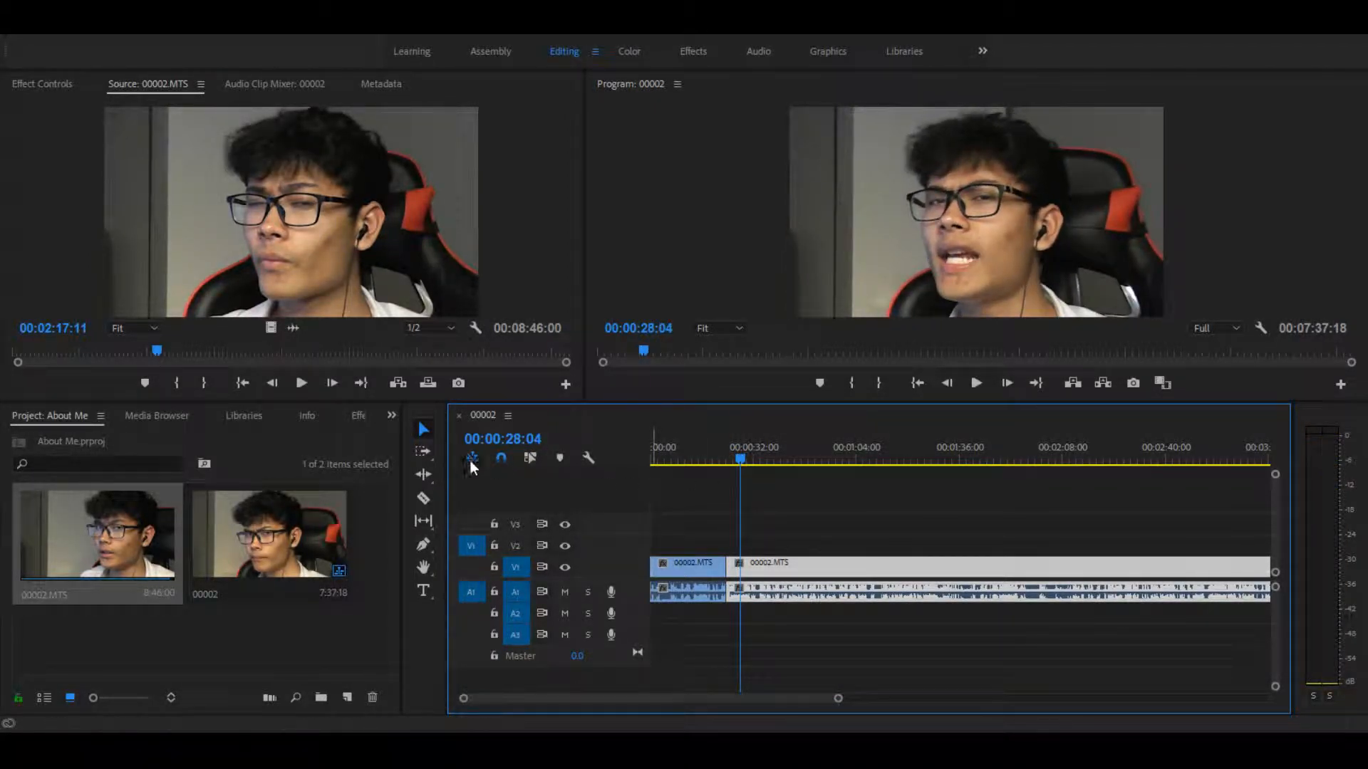
Step: Add a text box reading "KARD" over the video frame and shrink the box to fit the word
{"action": "left_click", "coordinate": [712, 537]}
{"action": "key", "text": "t"}
{"action": "left_click_drag", "start_coordinate": [838, 154], "coordinate": [1071, 243]}
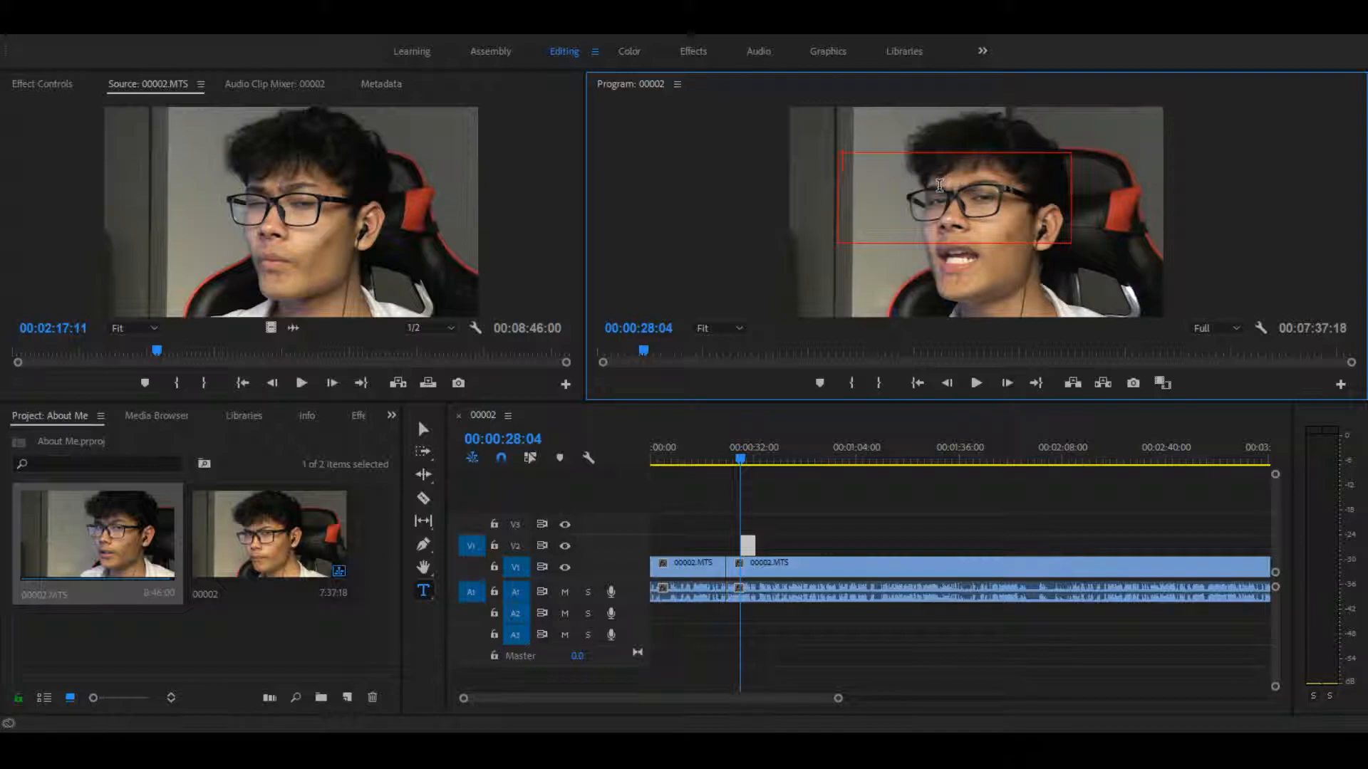
{"action": "type", "text": "KARDV"}
{"action": "key", "text": "BackSpace"}
{"action": "left_click", "coordinate": [423, 429]}
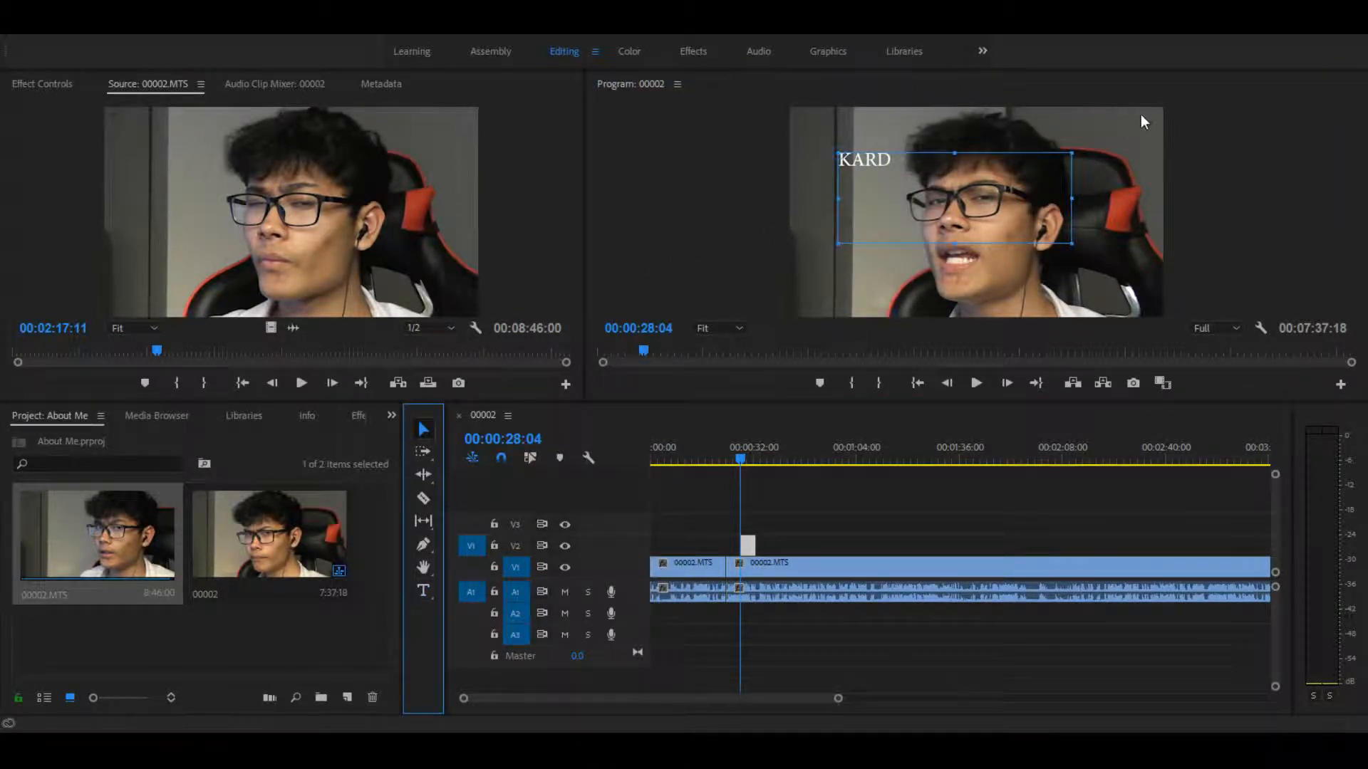
{"action": "left_click_drag", "start_coordinate": [1071, 199], "coordinate": [870, 176]}
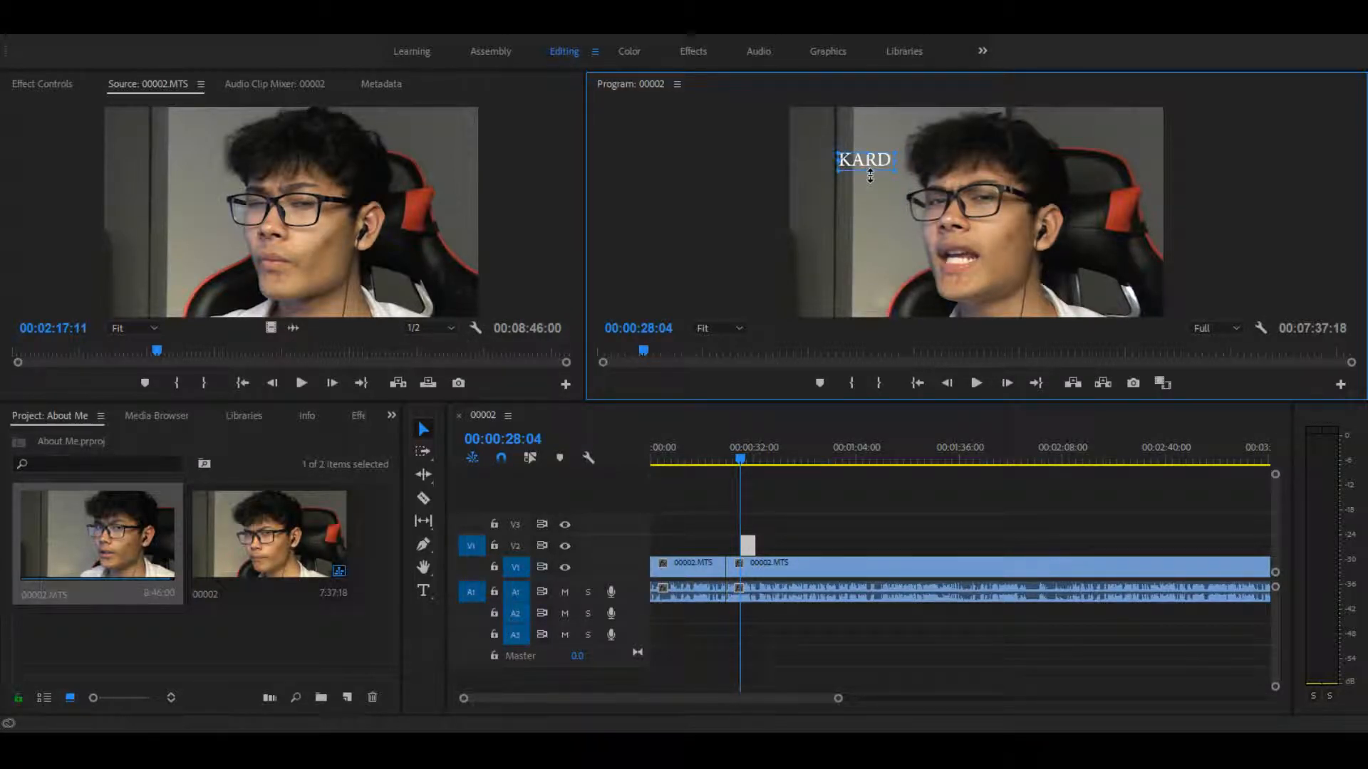
Step: Switch to the Graphics workspace, show the KARD layer's editing properties and enlarge its text to font size 184
{"action": "left_click", "coordinate": [833, 54]}
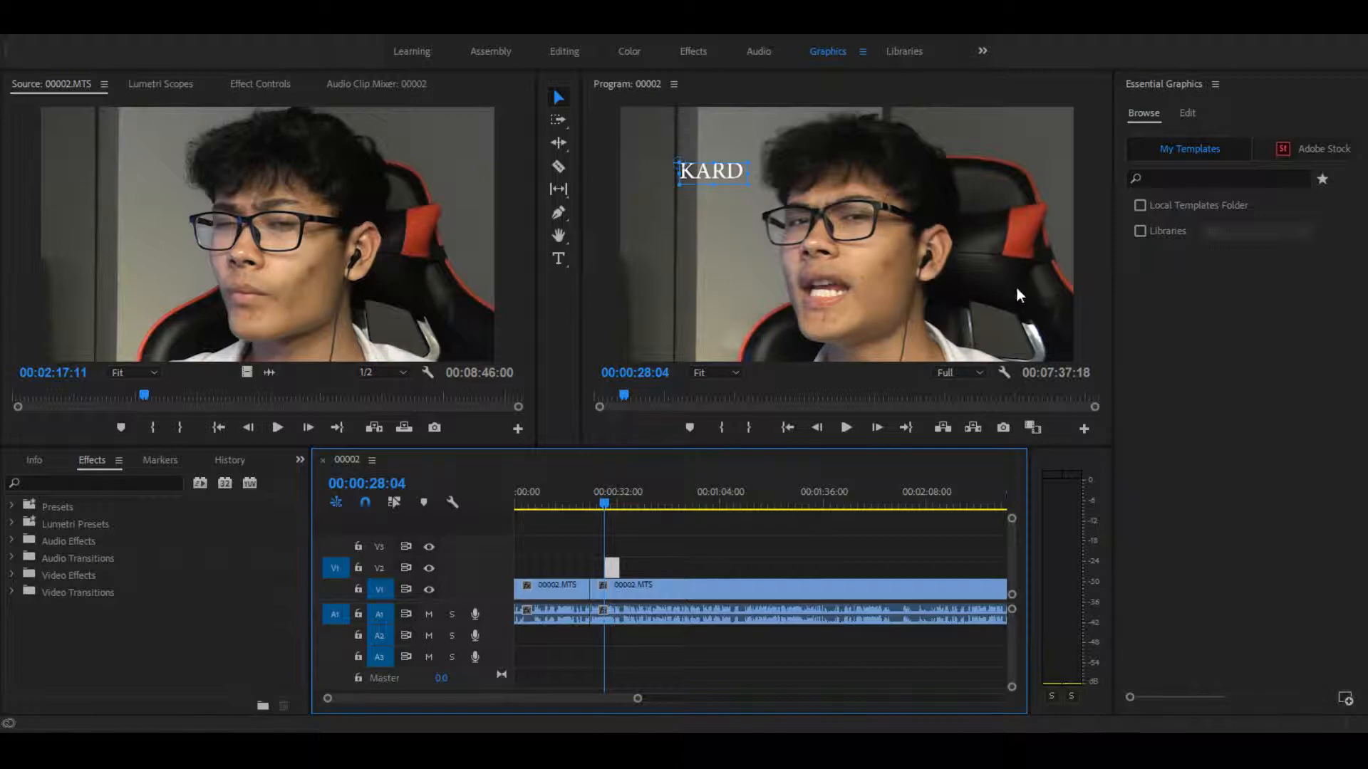
{"action": "left_click", "coordinate": [1193, 114]}
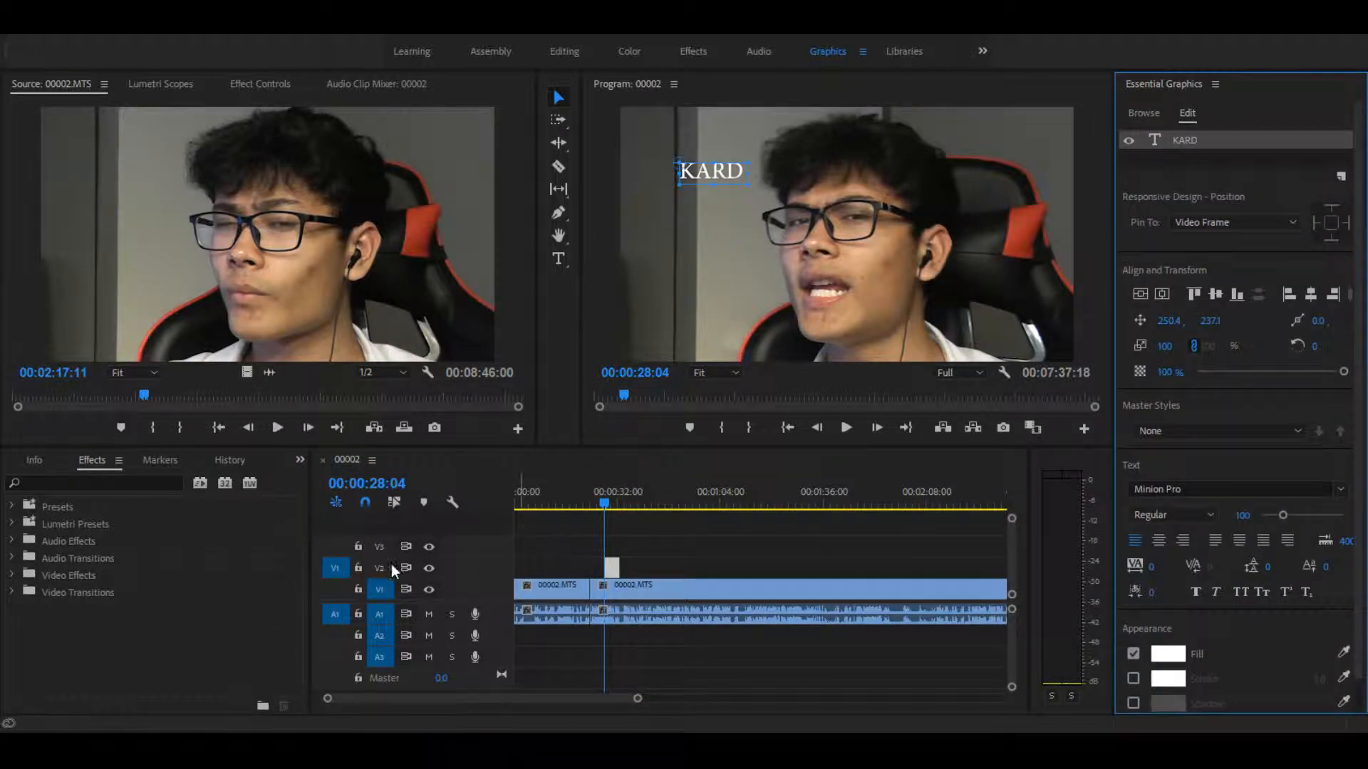
{"action": "left_click_drag", "start_coordinate": [746, 184], "coordinate": [797, 214]}
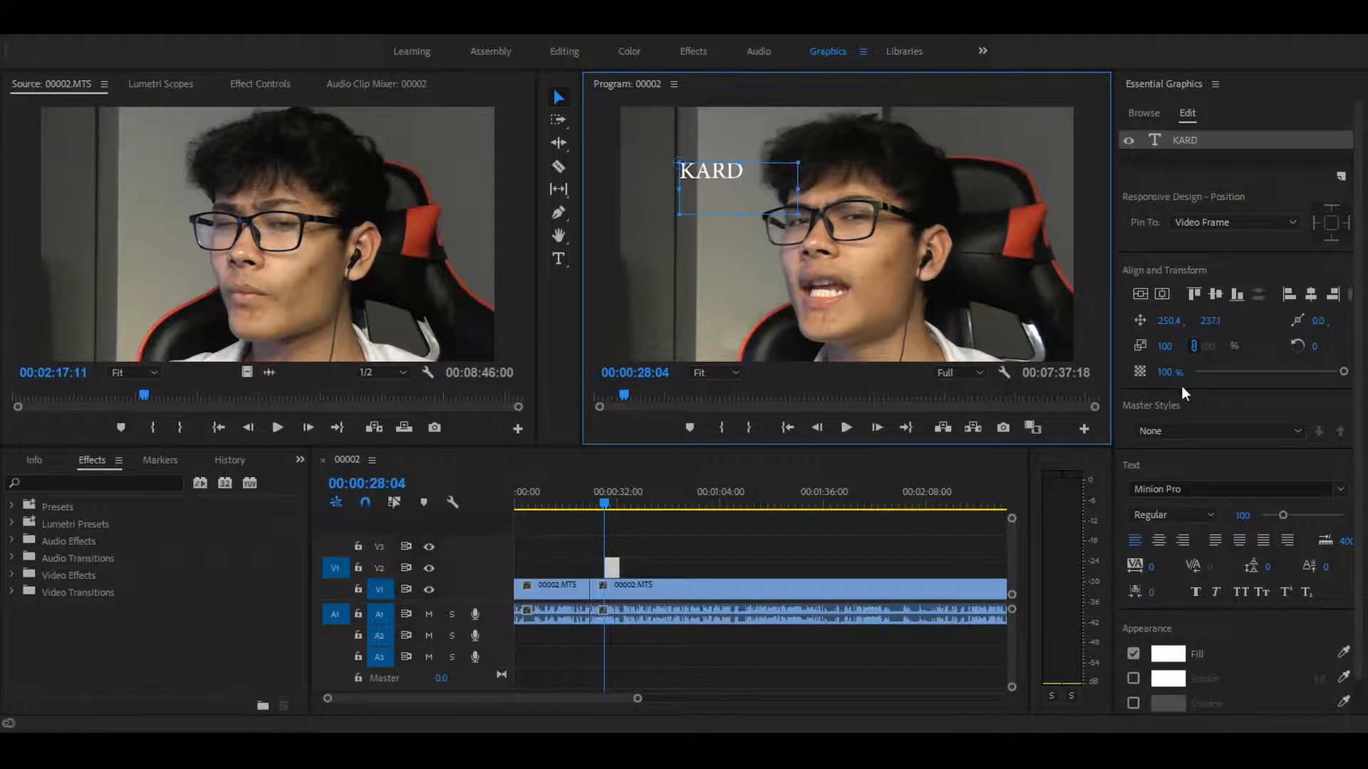
{"action": "left_click", "coordinate": [1244, 515]}
{"action": "left_click_drag", "start_coordinate": [1244, 515], "coordinate": [1304, 515]}
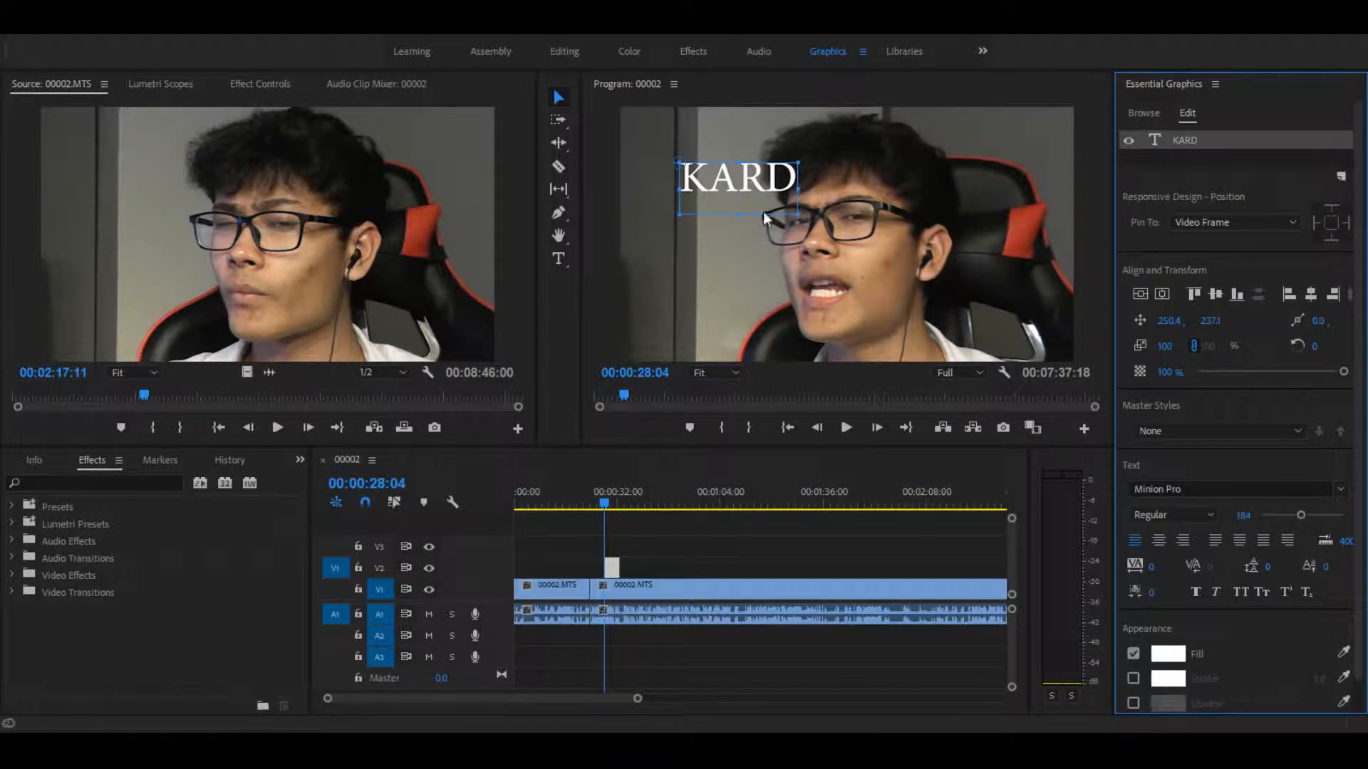
Step: Widen and heighten the KARD text box and set the font size to 250
{"action": "left_click_drag", "start_coordinate": [799, 188], "coordinate": [965, 205]}
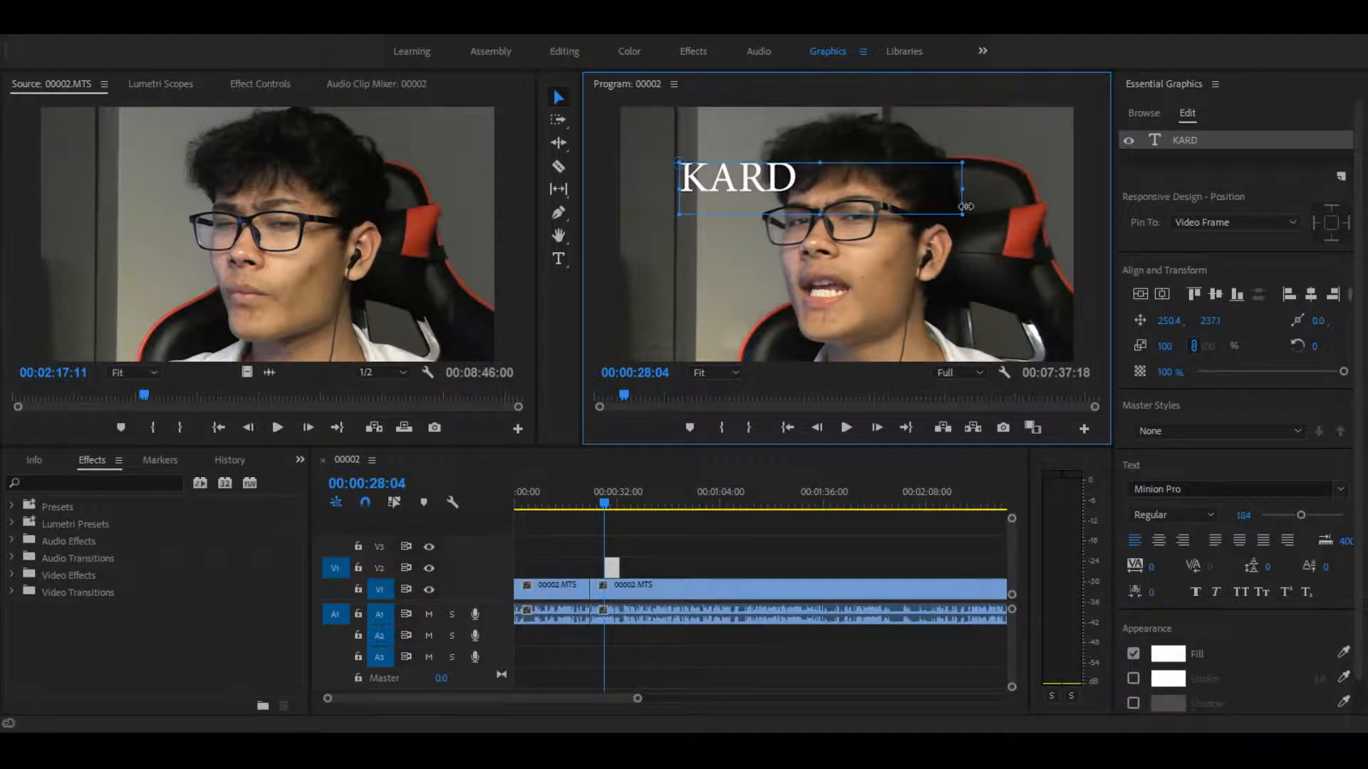
{"action": "left_click_drag", "start_coordinate": [820, 216], "coordinate": [820, 243]}
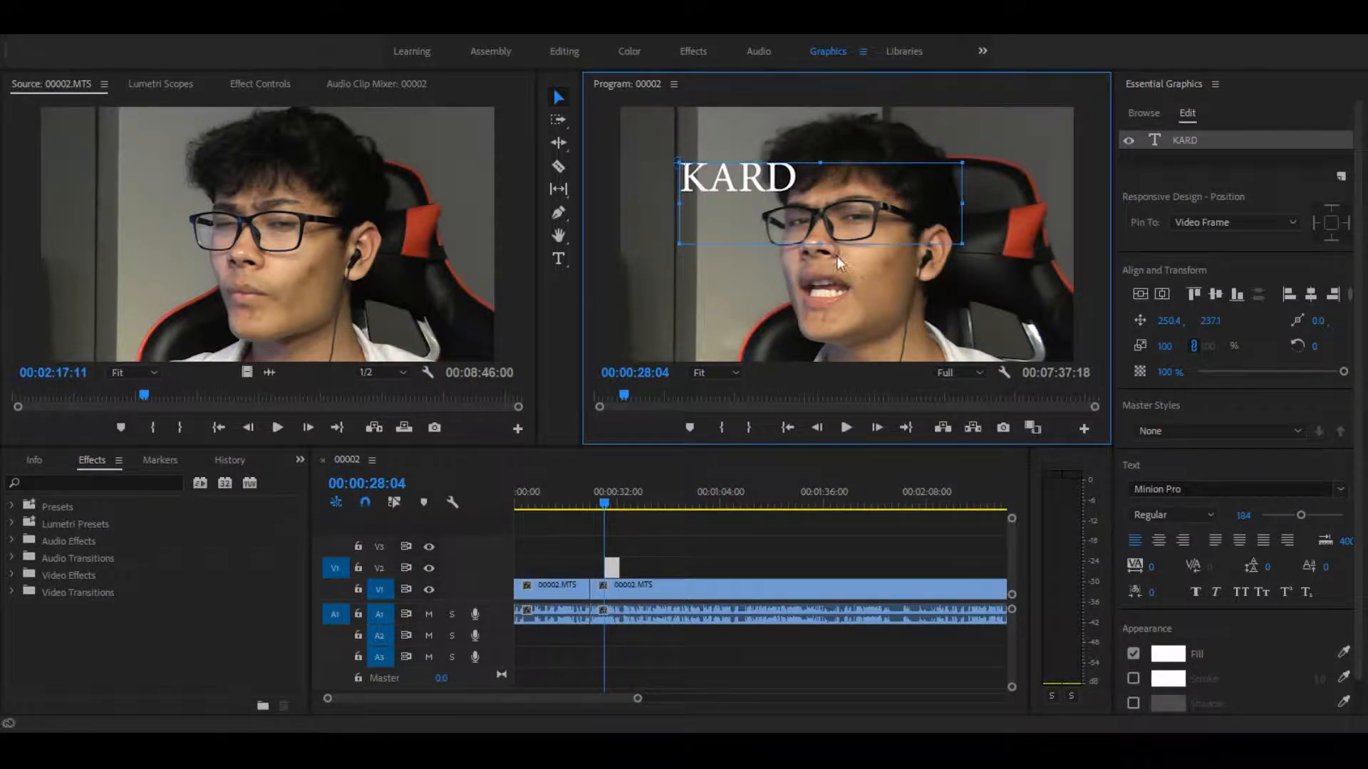
{"action": "left_click_drag", "start_coordinate": [1243, 515], "coordinate": [1293, 515]}
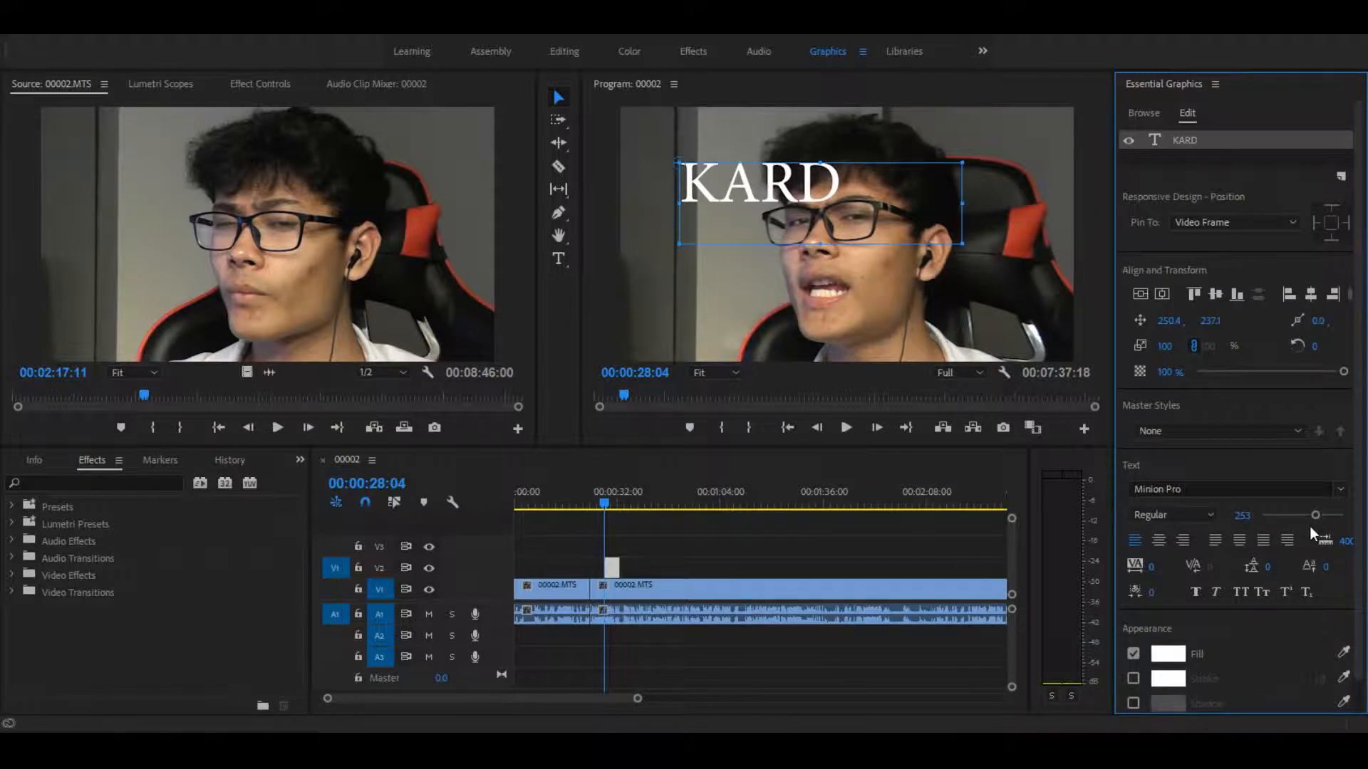
{"action": "left_click_drag", "start_coordinate": [1318, 513], "coordinate": [1310, 514]}
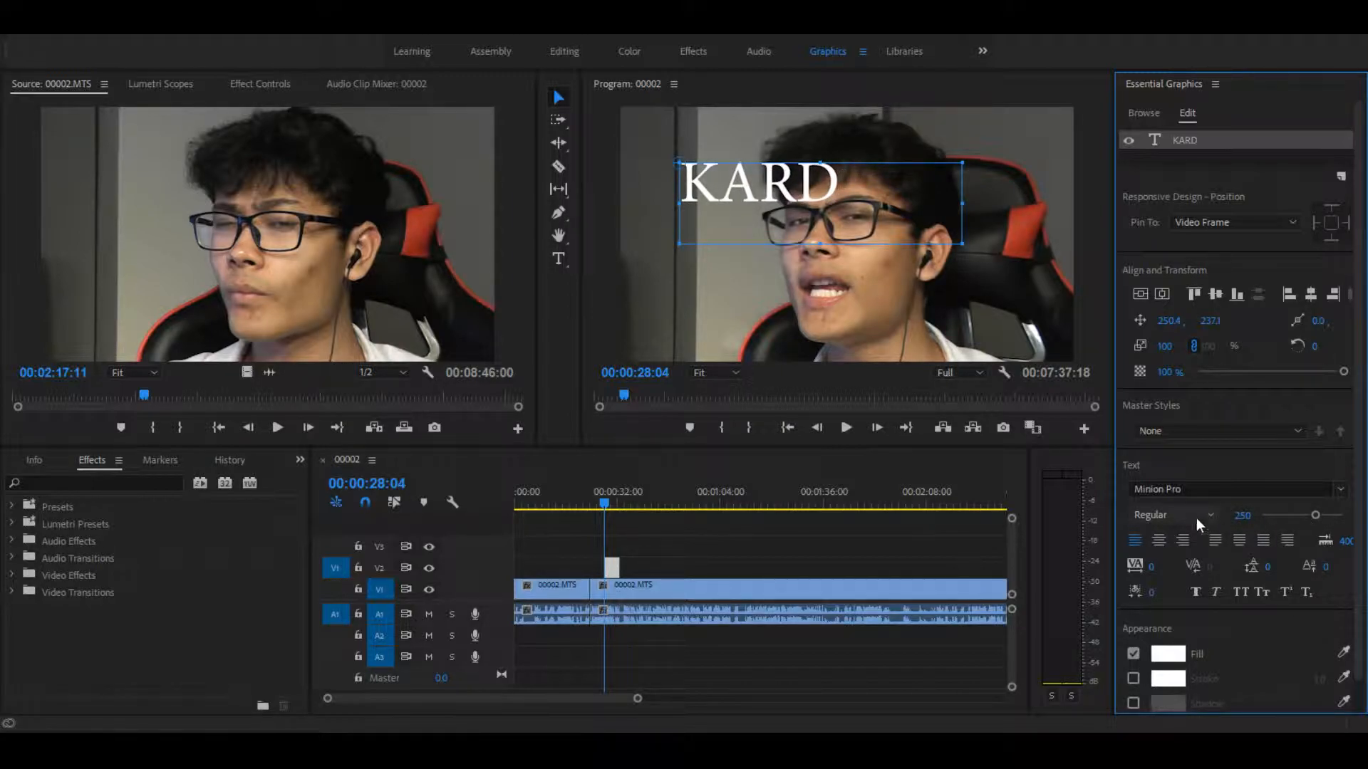
Step: Centre-align the KARD text and set its tracking to 626, widening the box so the letters fit on one line
{"action": "left_click", "coordinate": [1159, 540]}
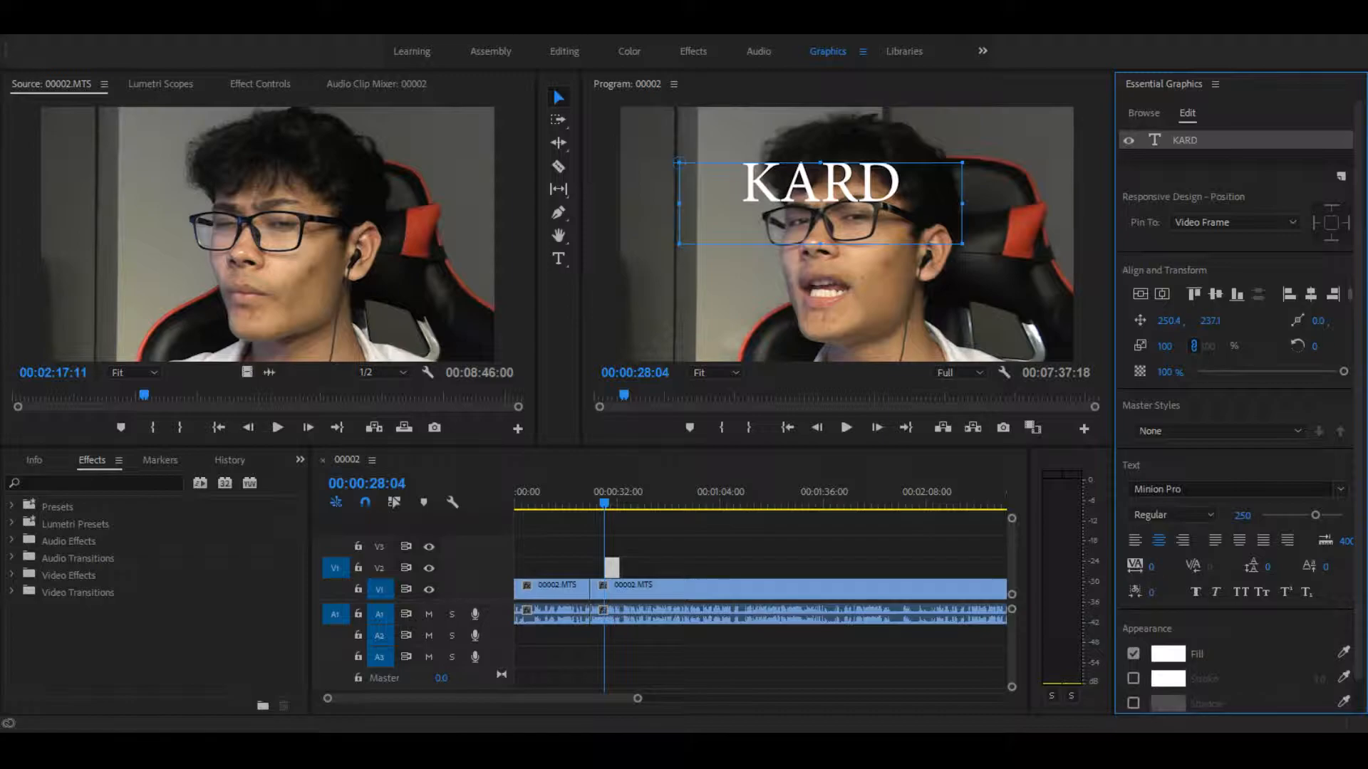
{"action": "left_click_drag", "start_coordinate": [1151, 567], "coordinate": [1196, 567]}
{"action": "left_click_drag", "start_coordinate": [961, 203], "coordinate": [1054, 207]}
Step: Move the KARD text box lower, reduce its height and centre it vertically and horizontally in the frame
{"action": "left_click_drag", "start_coordinate": [948, 179], "coordinate": [921, 245]}
{"action": "left_click_drag", "start_coordinate": [829, 308], "coordinate": [830, 274]}
{"action": "left_click_drag", "start_coordinate": [922, 244], "coordinate": [945, 224]}
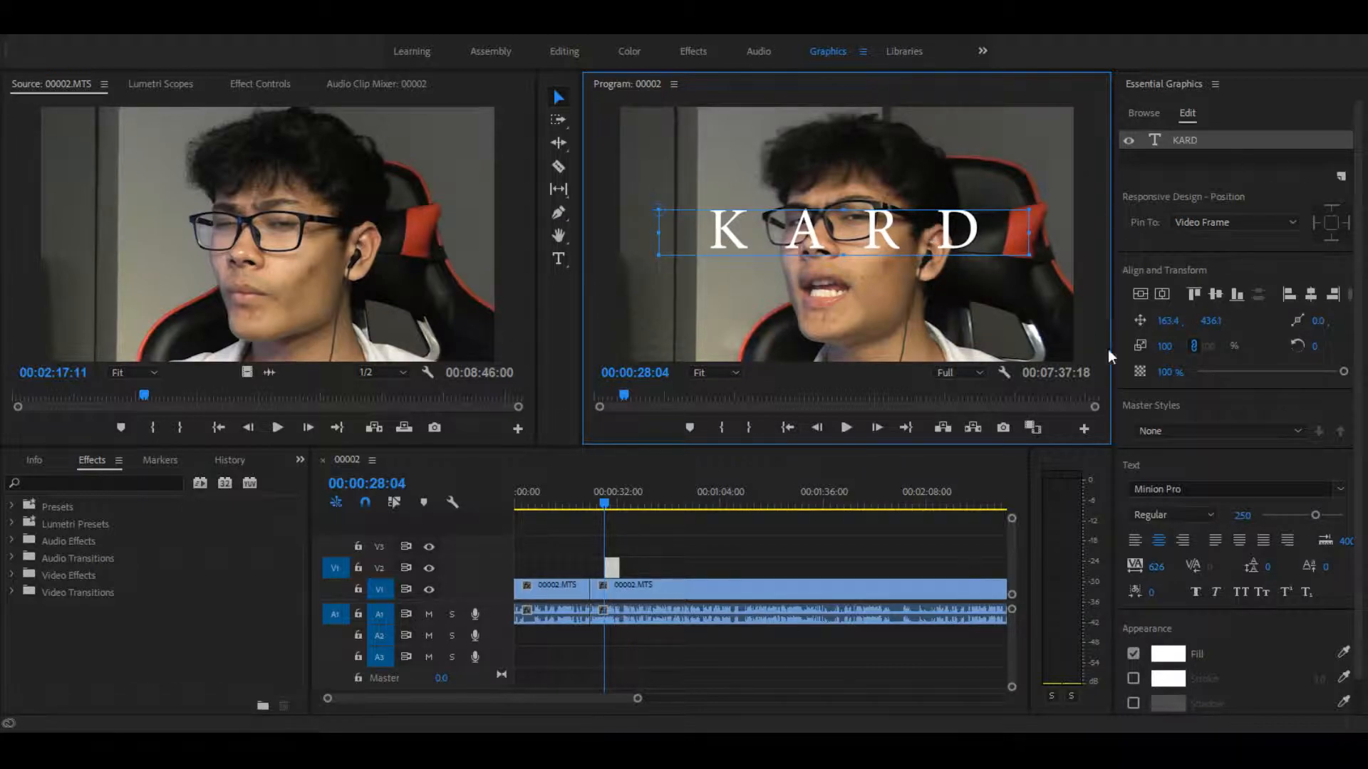
{"action": "left_click", "coordinate": [1140, 294]}
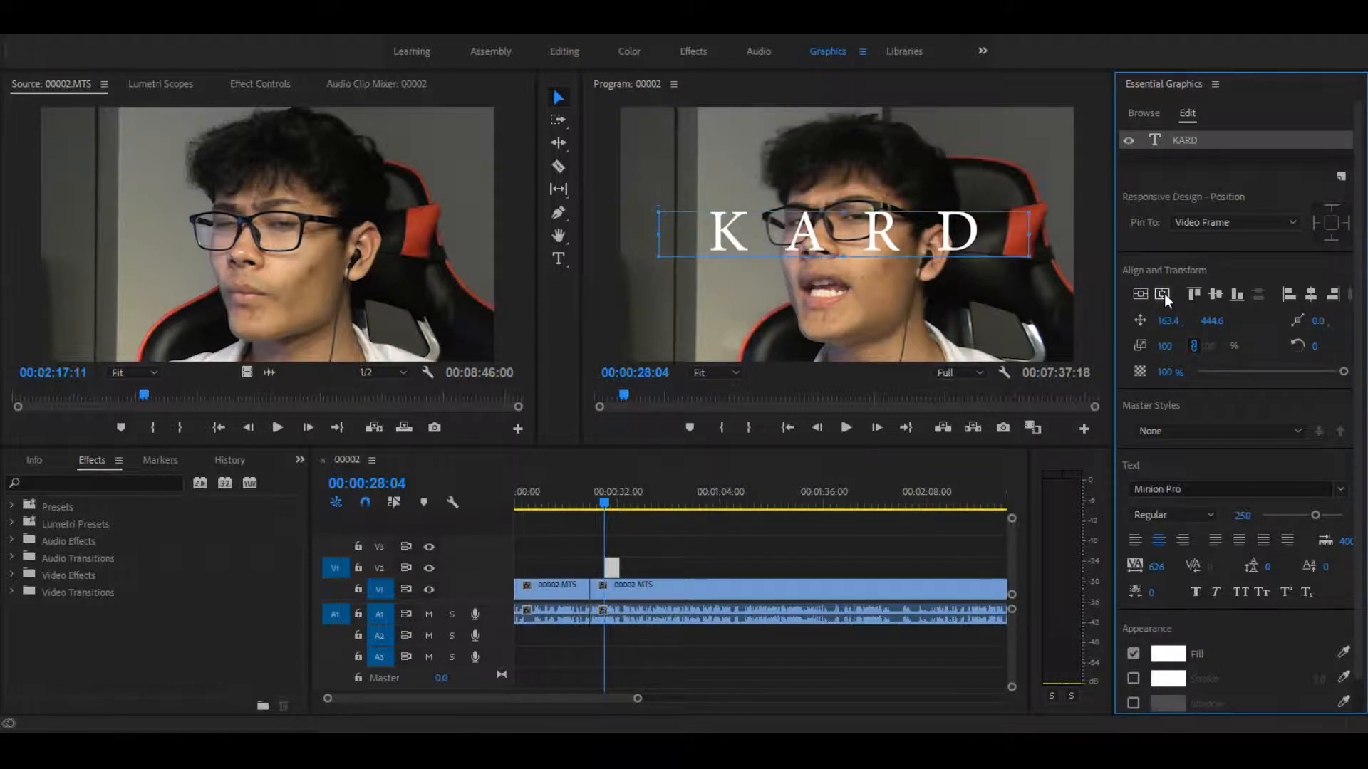
{"action": "left_click", "coordinate": [1164, 293]}
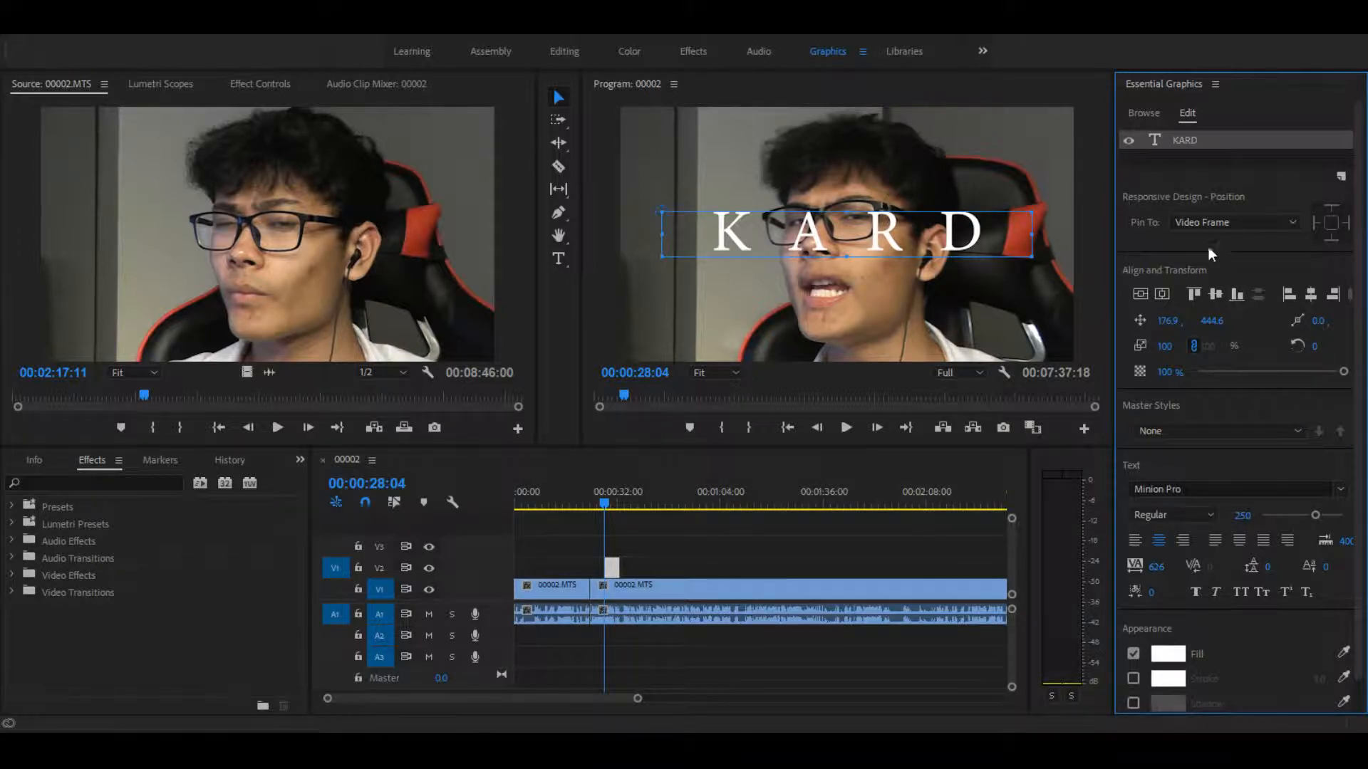
Step: Change the KARD text's font to MV Boli
{"action": "left_click", "coordinate": [1344, 490]}
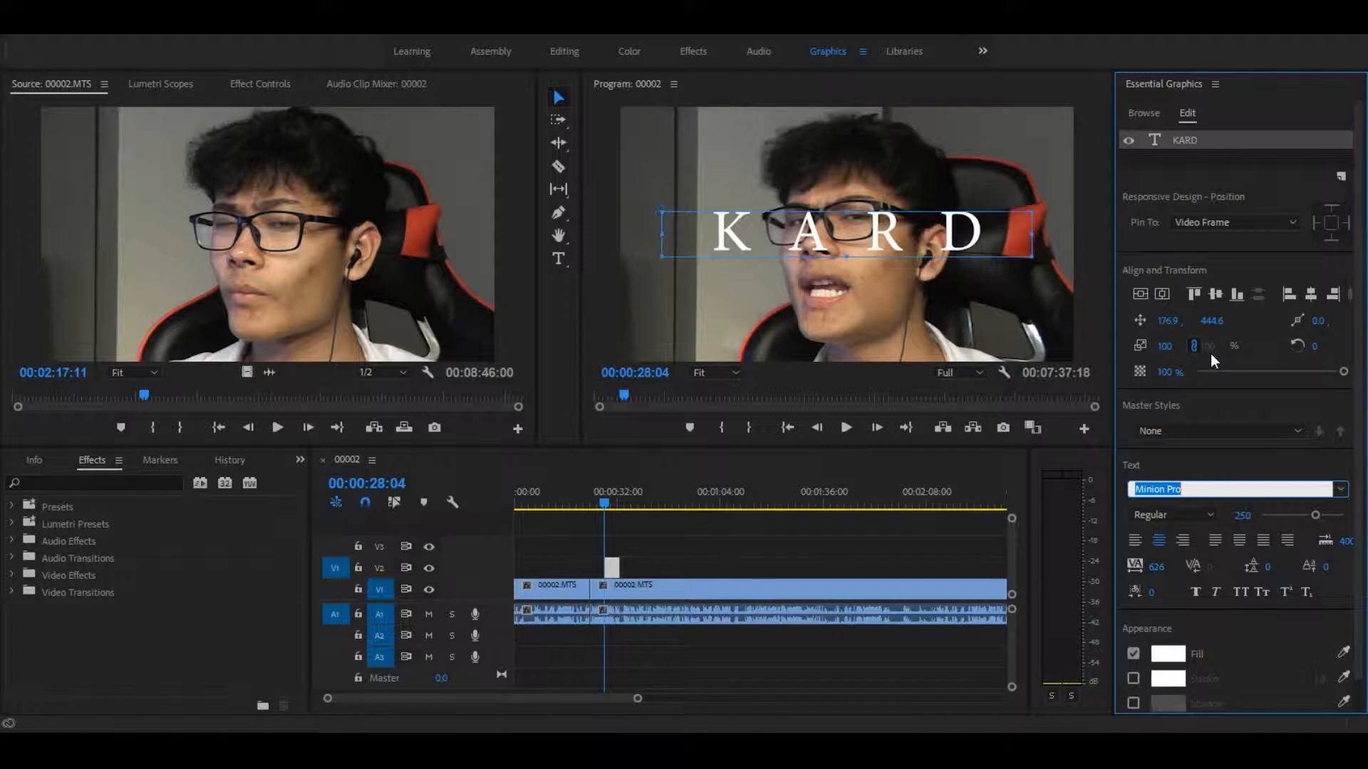
{"action": "type", "text": "MV Boli"}
{"action": "key", "text": "Return"}
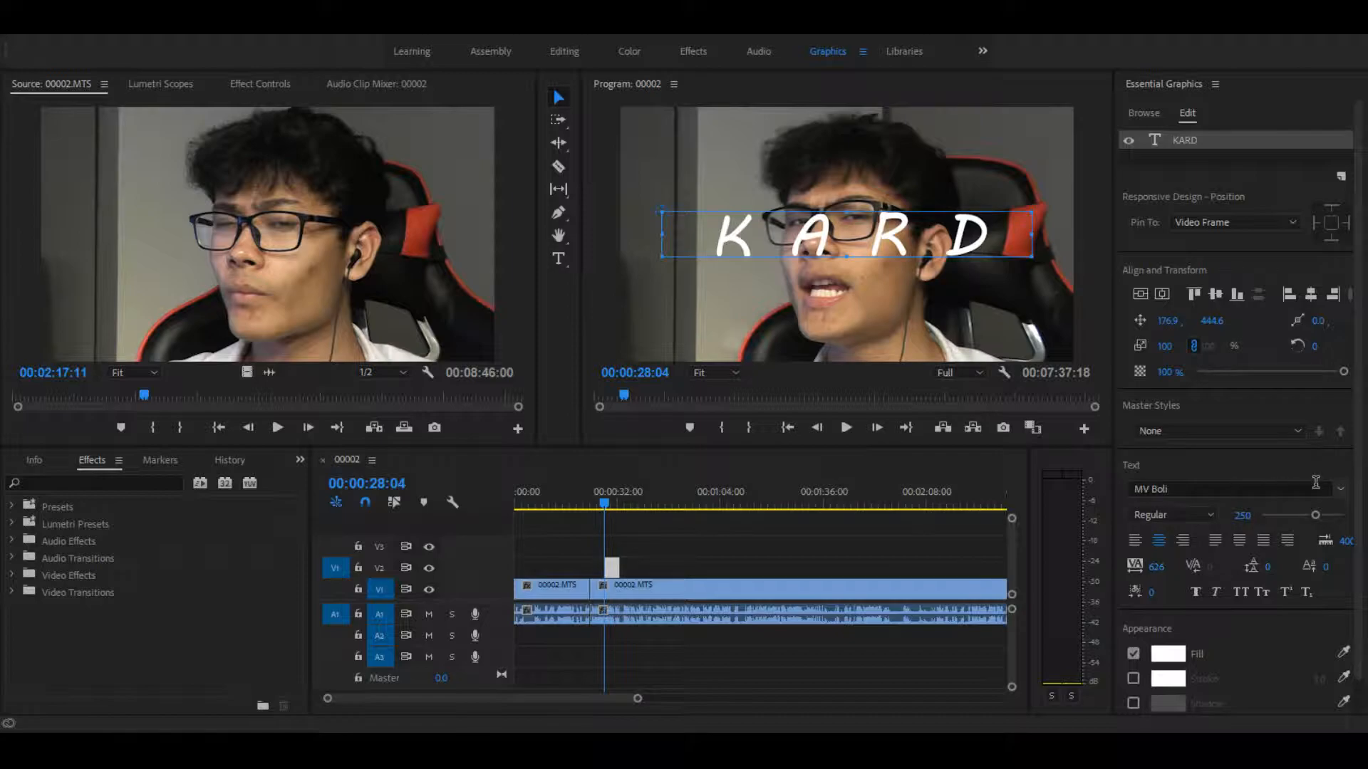
Step: Enable a black stroke on the KARD text and set its width to 29
{"action": "scroll", "coordinate": [1355, 481], "scroll_direction": "down", "scroll_amount": 1}
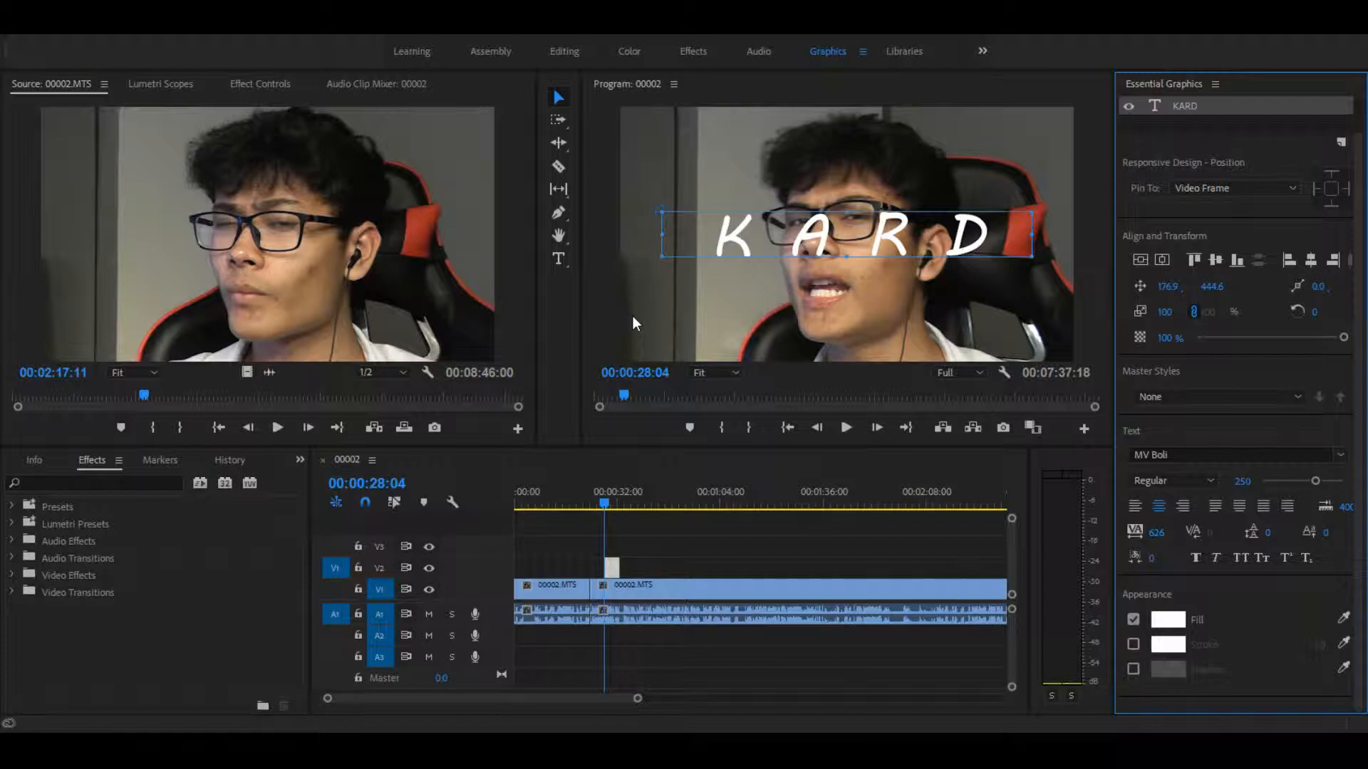
{"action": "left_click", "coordinate": [1134, 644]}
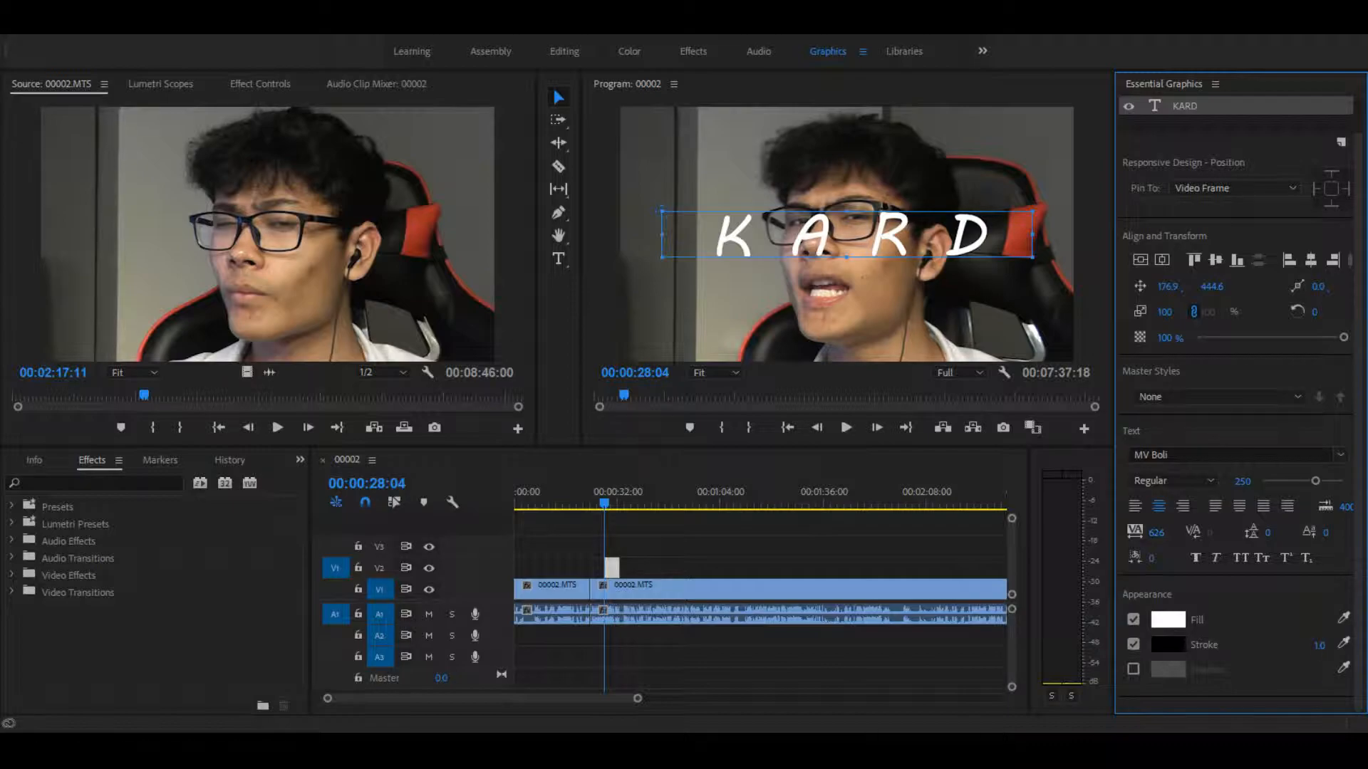
{"action": "left_click_drag", "start_coordinate": [1319, 645], "coordinate": [1329, 645]}
{"action": "mouse_move", "coordinate": [1316, 645]}
{"action": "left_mouse_down"}
{"action": "mouse_move", "coordinate": [1364, 645]}
{"action": "mouse_move", "coordinate": [1319, 645]}
{"action": "left_mouse_up"}
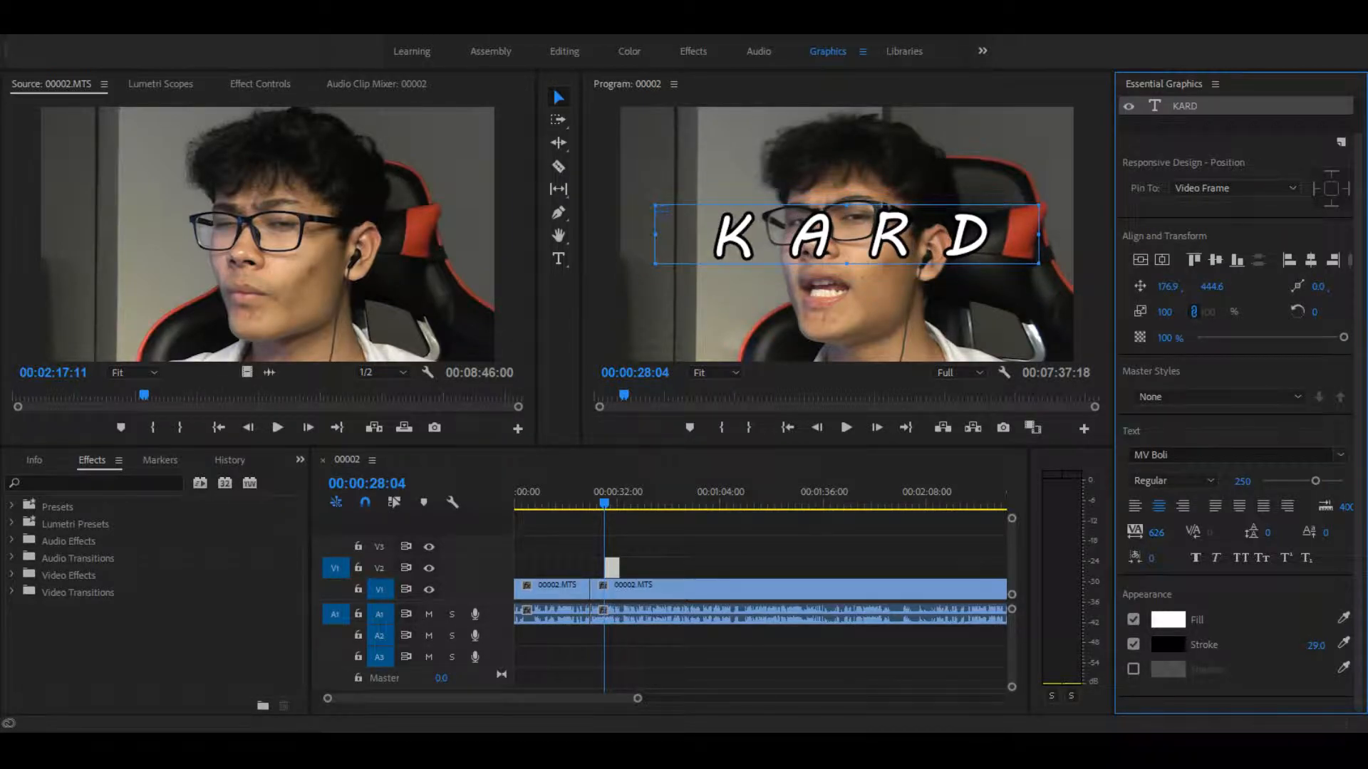
Step: Extend the end of the title clip on V2 to roughly double its length and apply the Crop video effect to it
{"action": "left_click", "coordinate": [828, 327]}
{"action": "left_click_drag", "start_coordinate": [619, 568], "coordinate": [638, 567]}
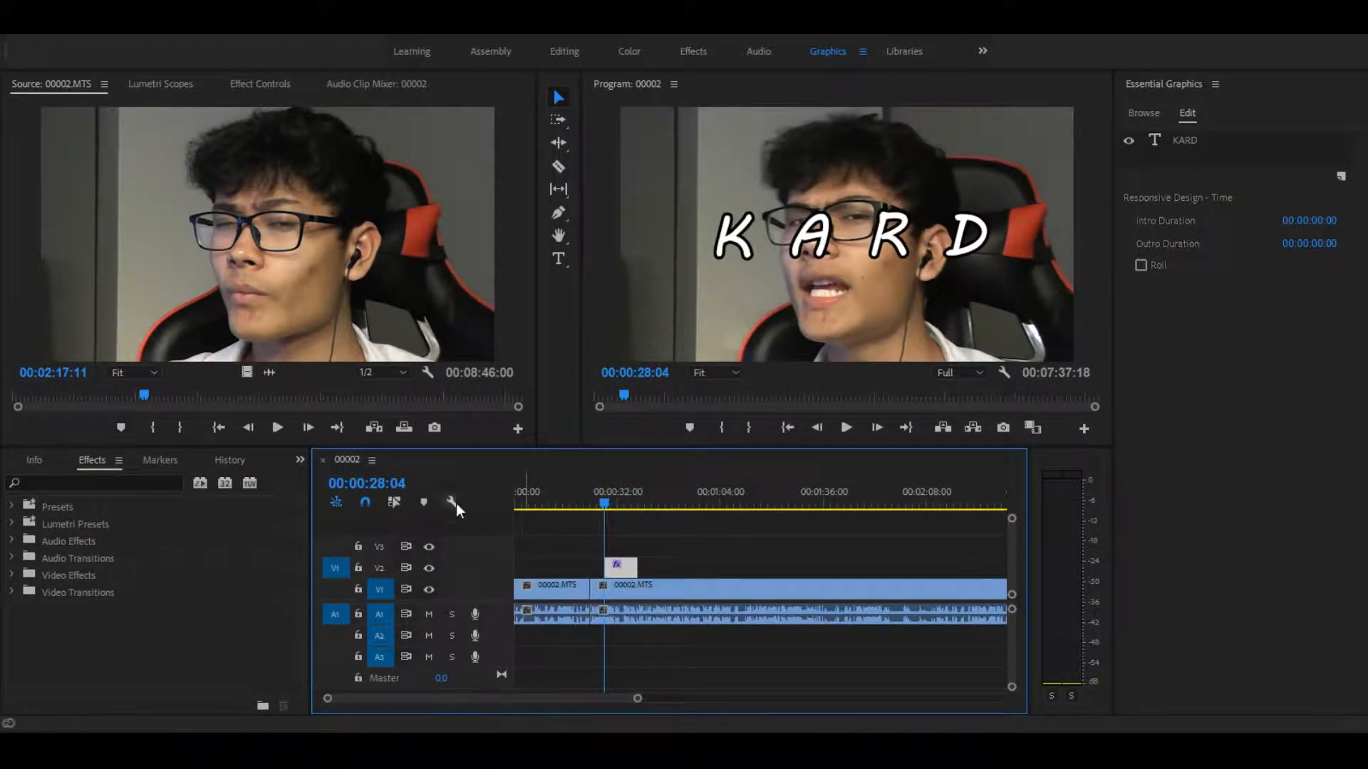
{"action": "left_click", "coordinate": [146, 480]}
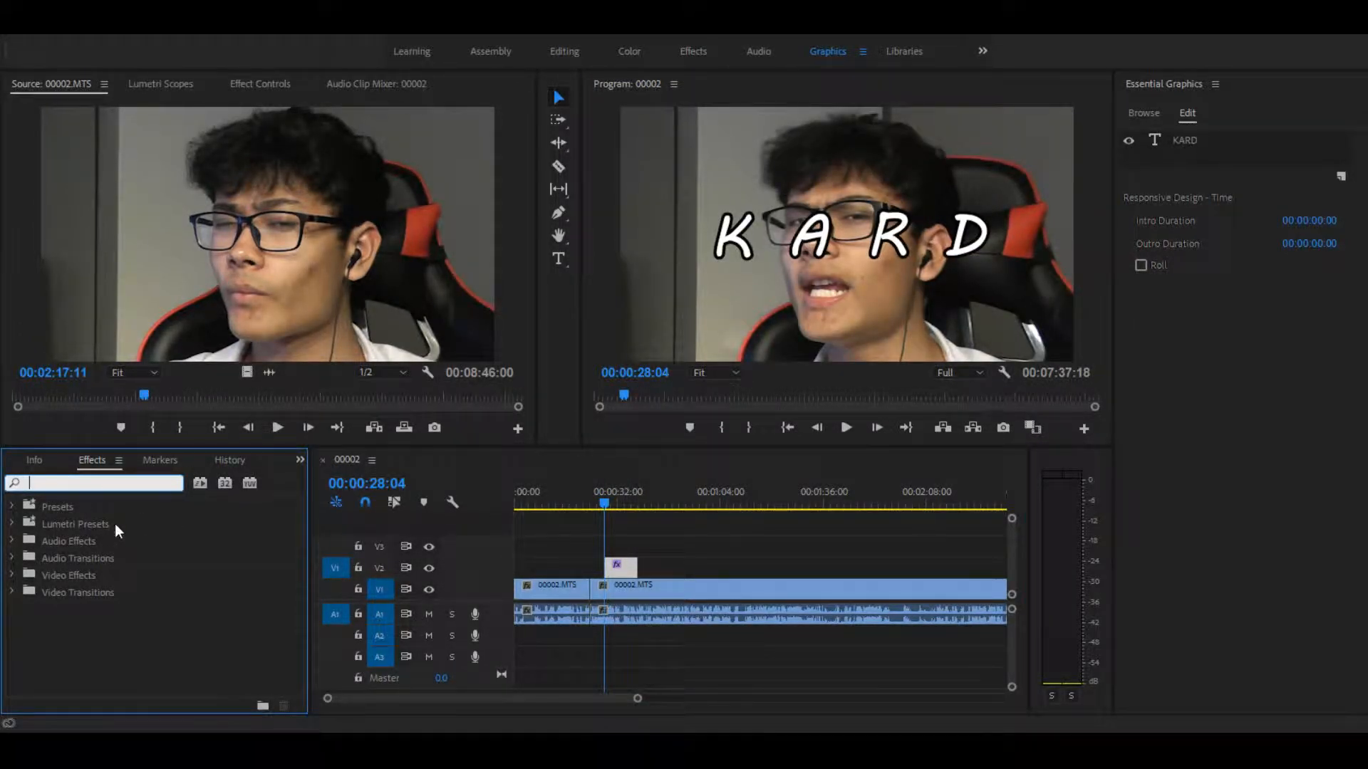
{"action": "type", "text": "crop"}
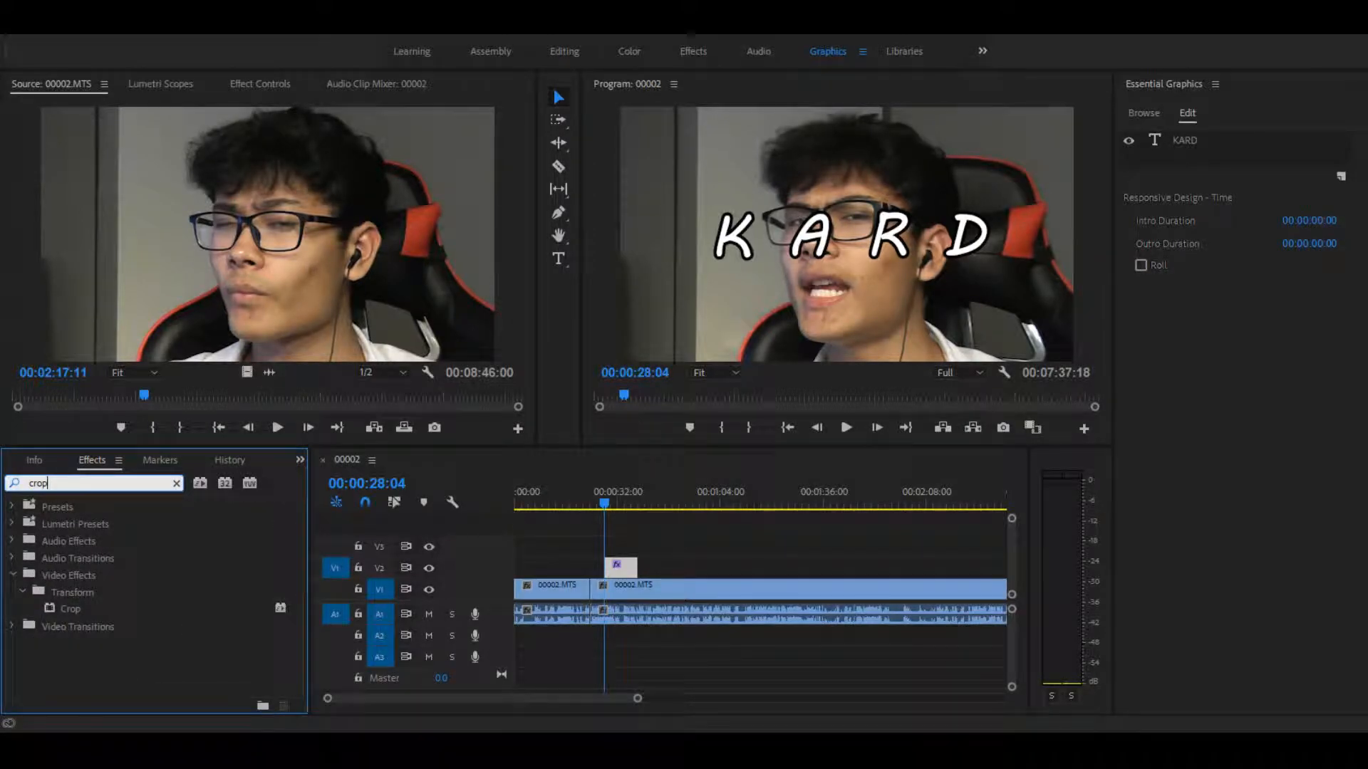
{"action": "left_click_drag", "start_coordinate": [86, 609], "coordinate": [618, 567]}
{"action": "left_click", "coordinate": [630, 564]}
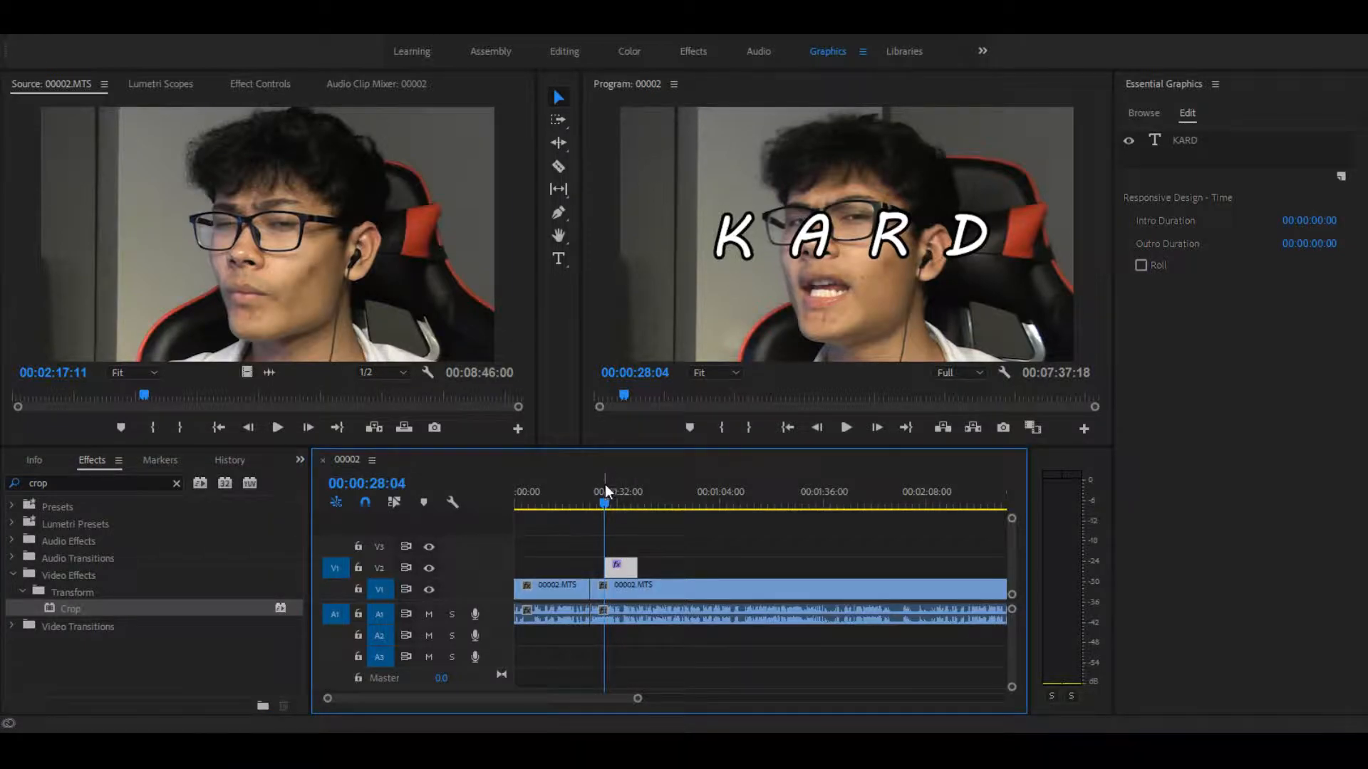
Step: Show the title clip's Crop settings in Effect Controls, collapsing the Text (KARD) group
{"action": "left_click", "coordinate": [270, 84]}
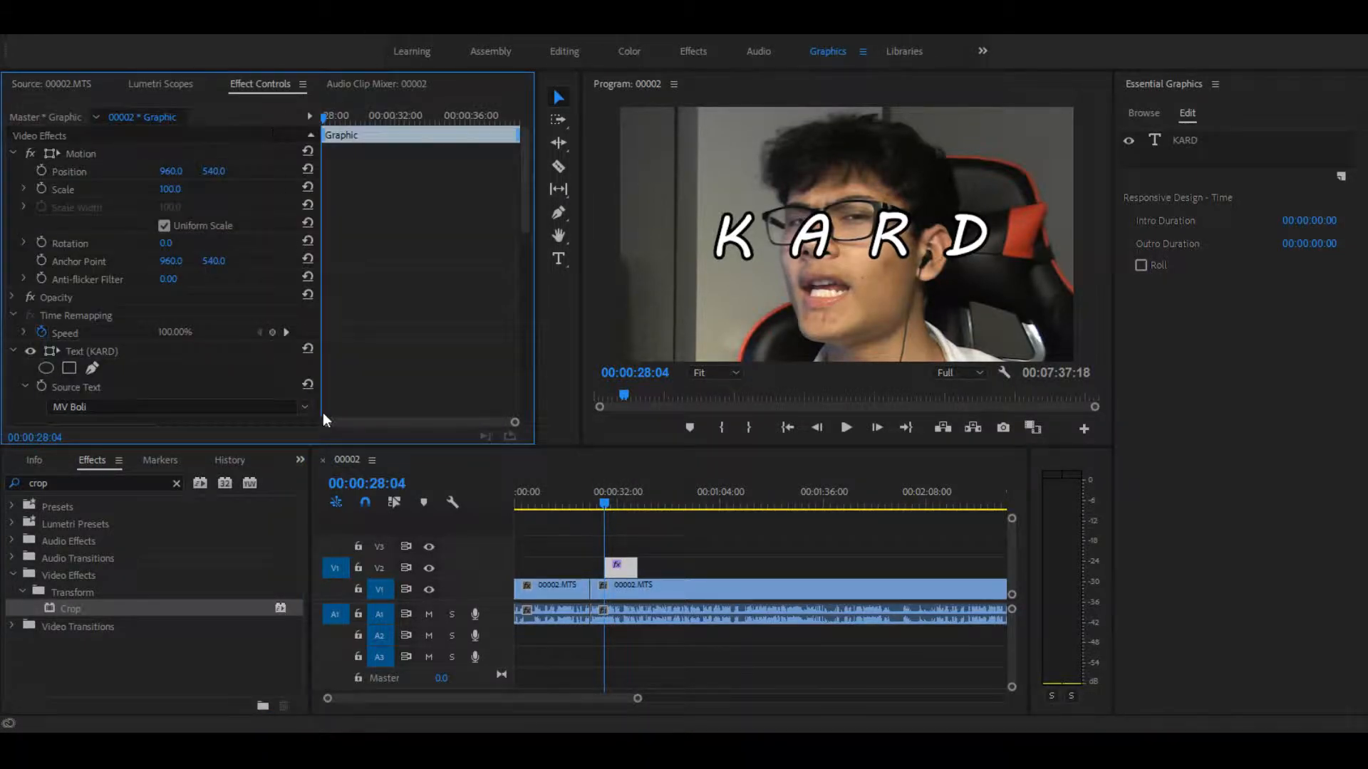
{"action": "left_click_drag", "start_coordinate": [524, 216], "coordinate": [542, 293]}
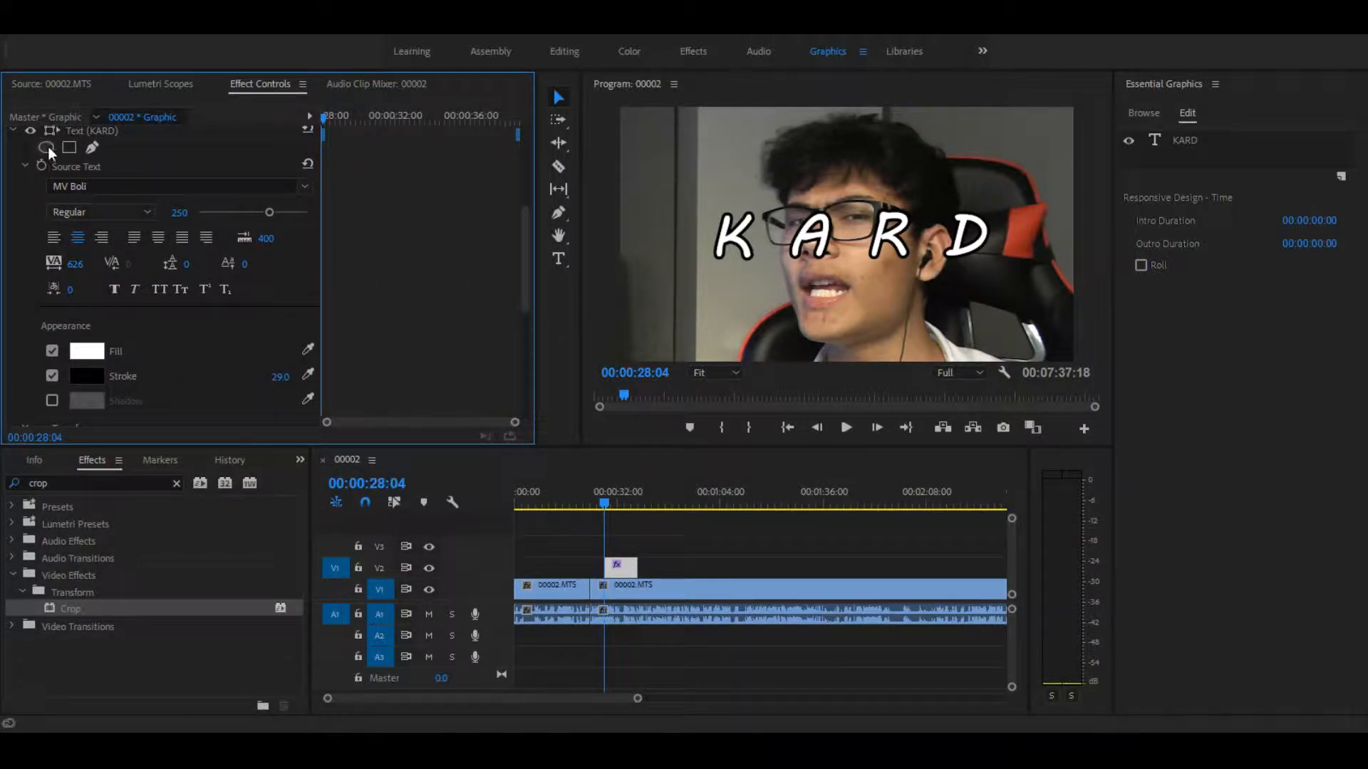
{"action": "left_click", "coordinate": [13, 130]}
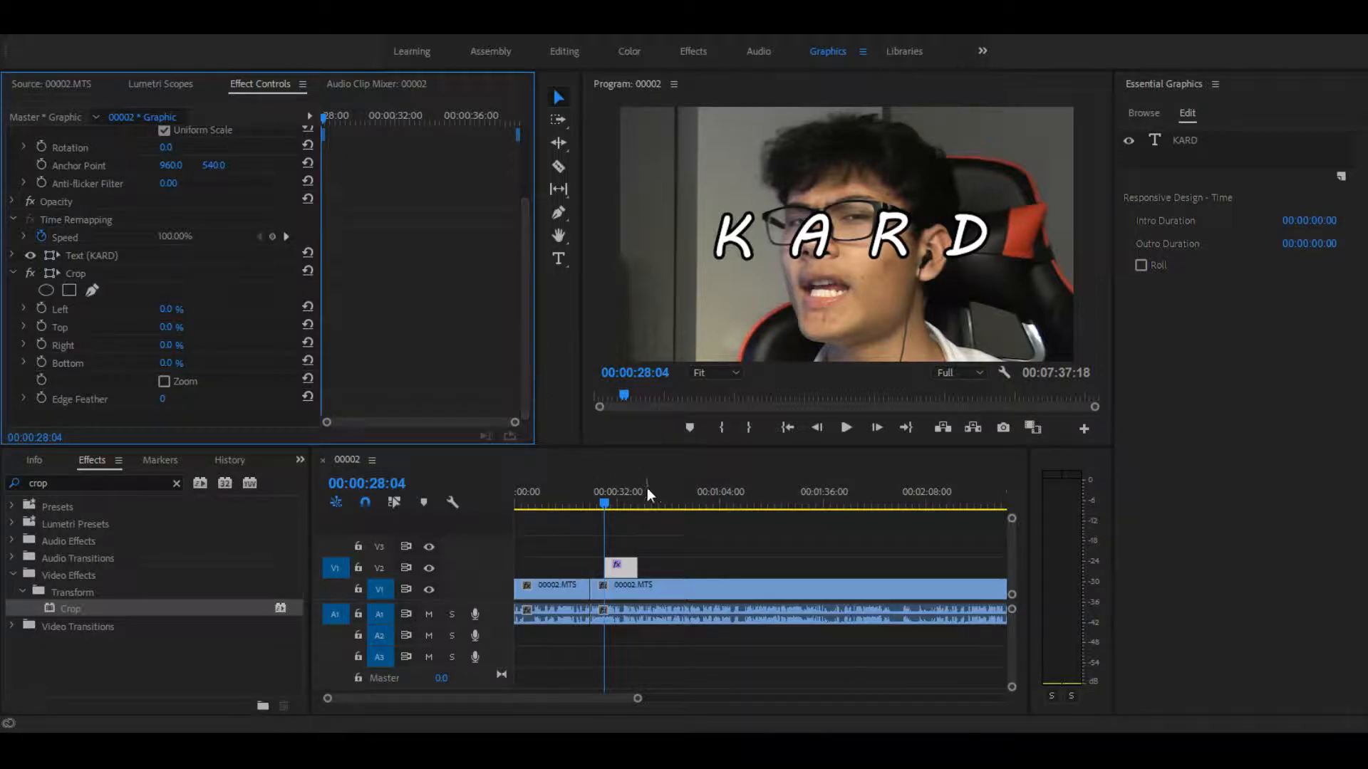
Step: Play the section under the KARD title and shorten the title clip so it ends at 00:00:29:02
{"action": "left_click", "coordinate": [601, 501]}
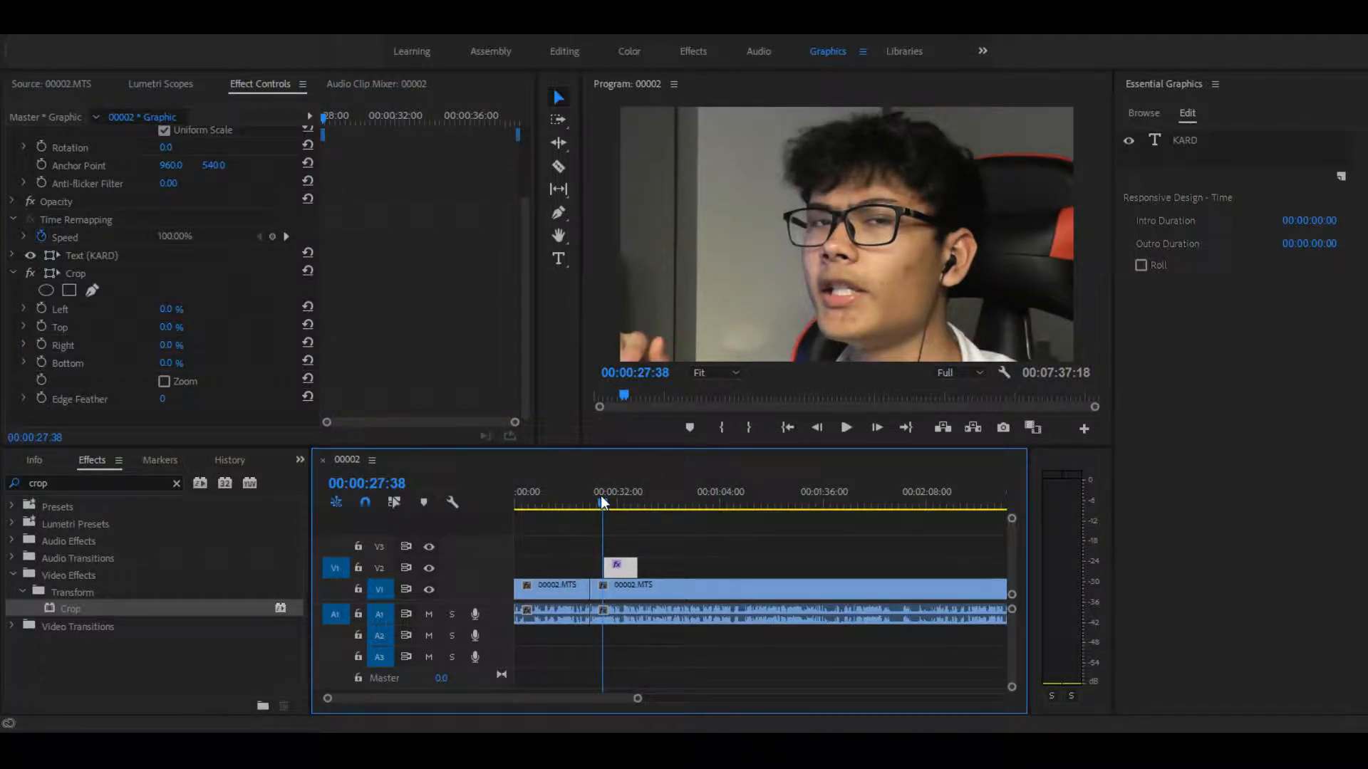
{"action": "left_click_drag", "start_coordinate": [600, 496], "coordinate": [601, 491]}
{"action": "key", "text": "space"}
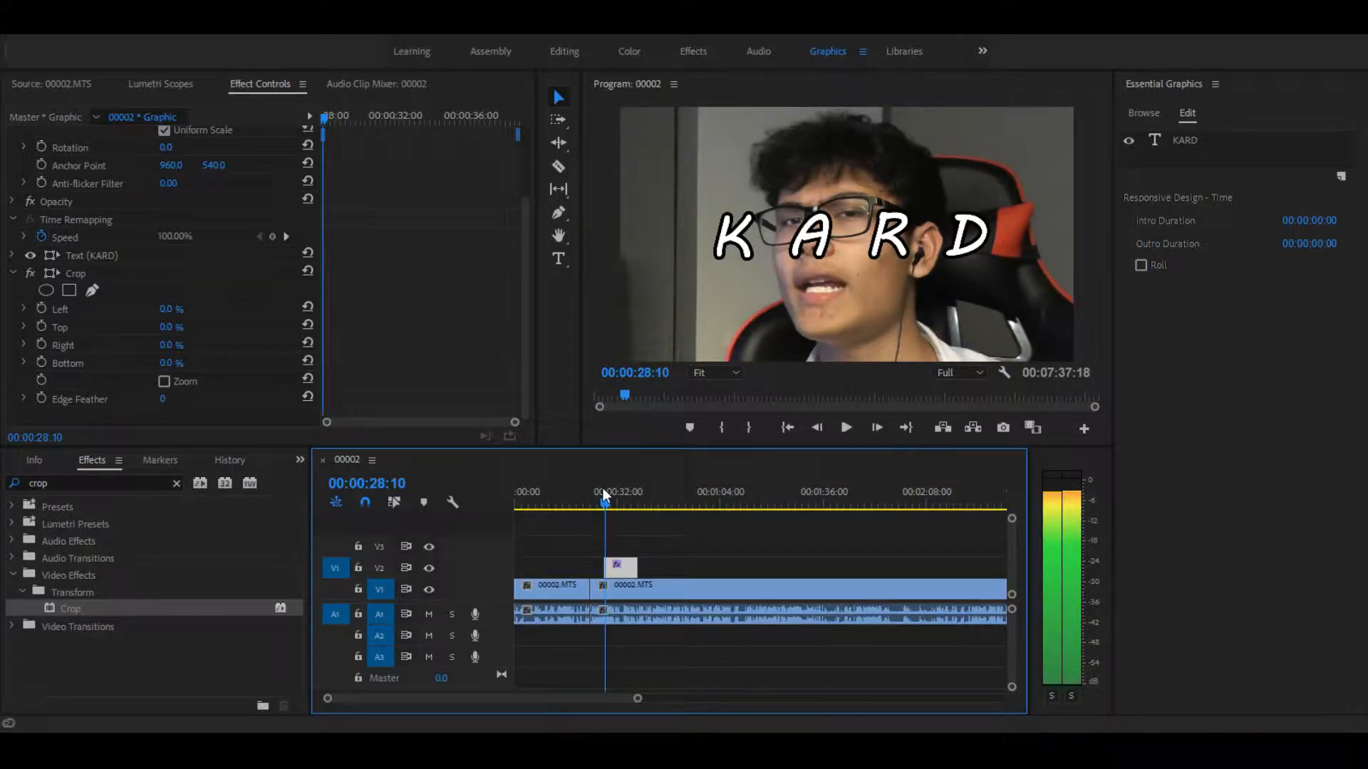
{"action": "left_click", "coordinate": [602, 489]}
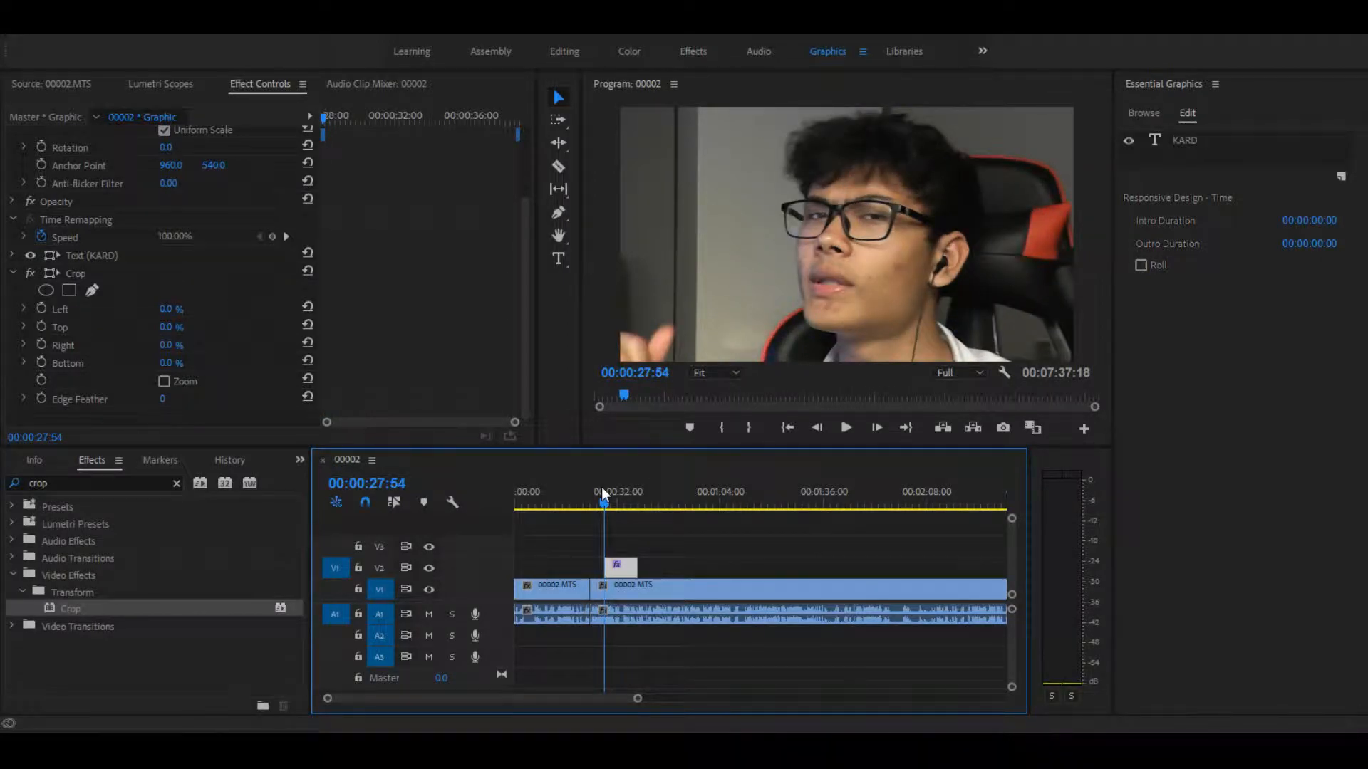
{"action": "key", "text": "space"}
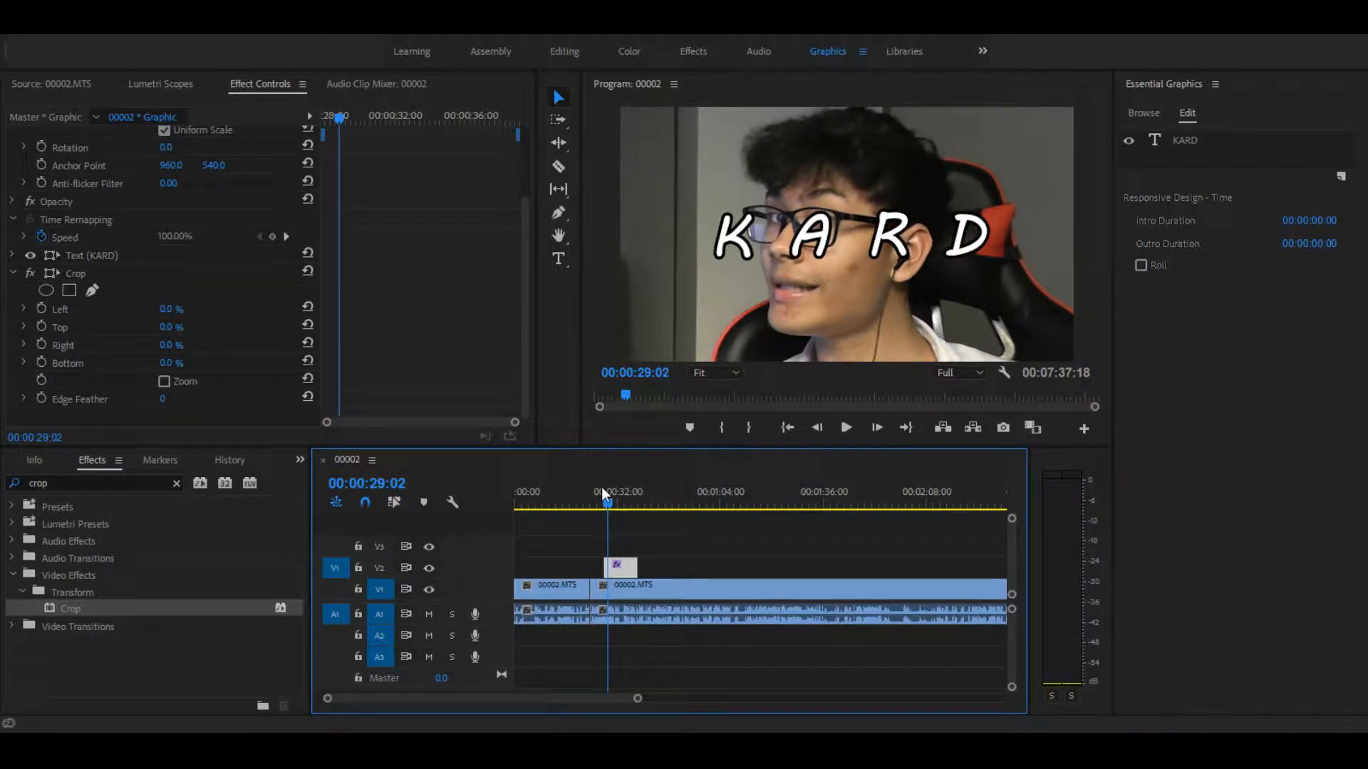
{"action": "left_click_drag", "start_coordinate": [635, 569], "coordinate": [599, 570]}
{"action": "left_click_drag", "start_coordinate": [631, 699], "coordinate": [519, 709]}
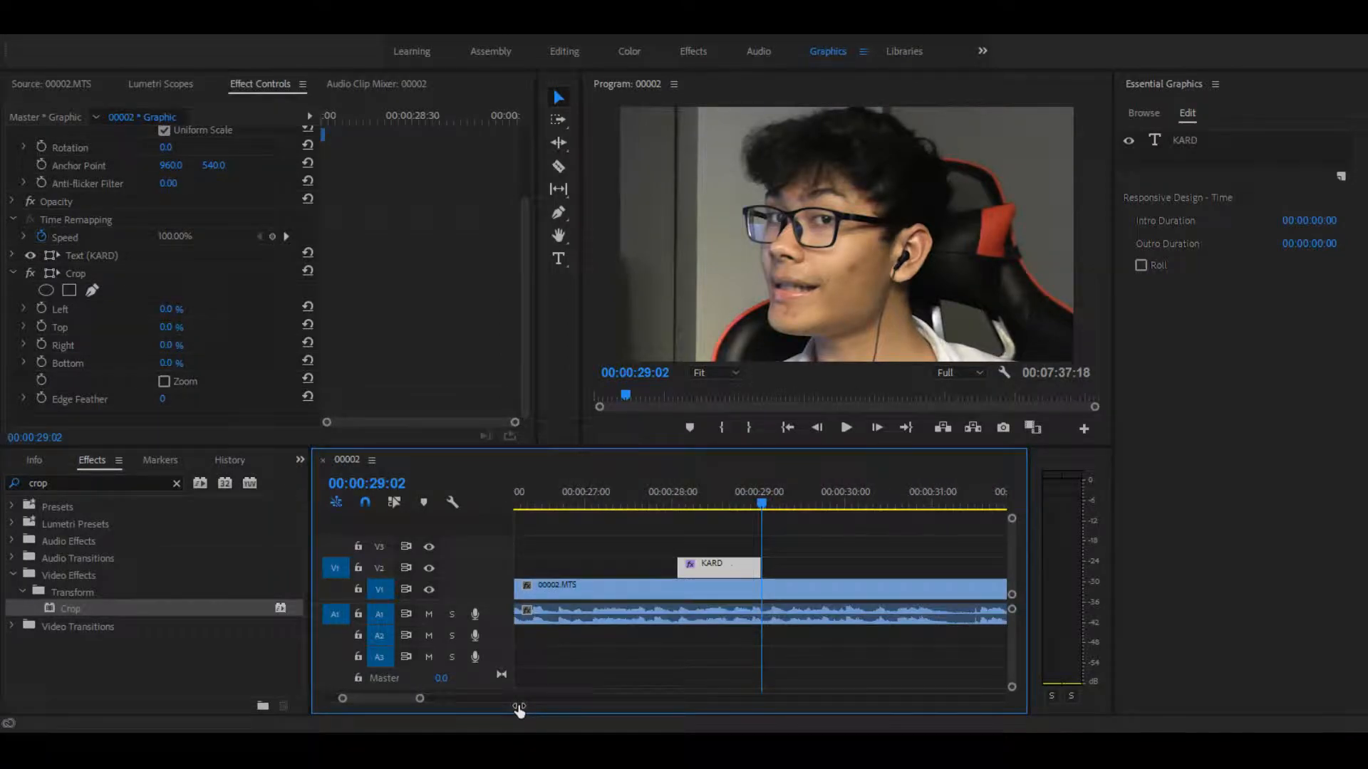
{"action": "left_click_drag", "start_coordinate": [685, 503], "coordinate": [679, 502]}
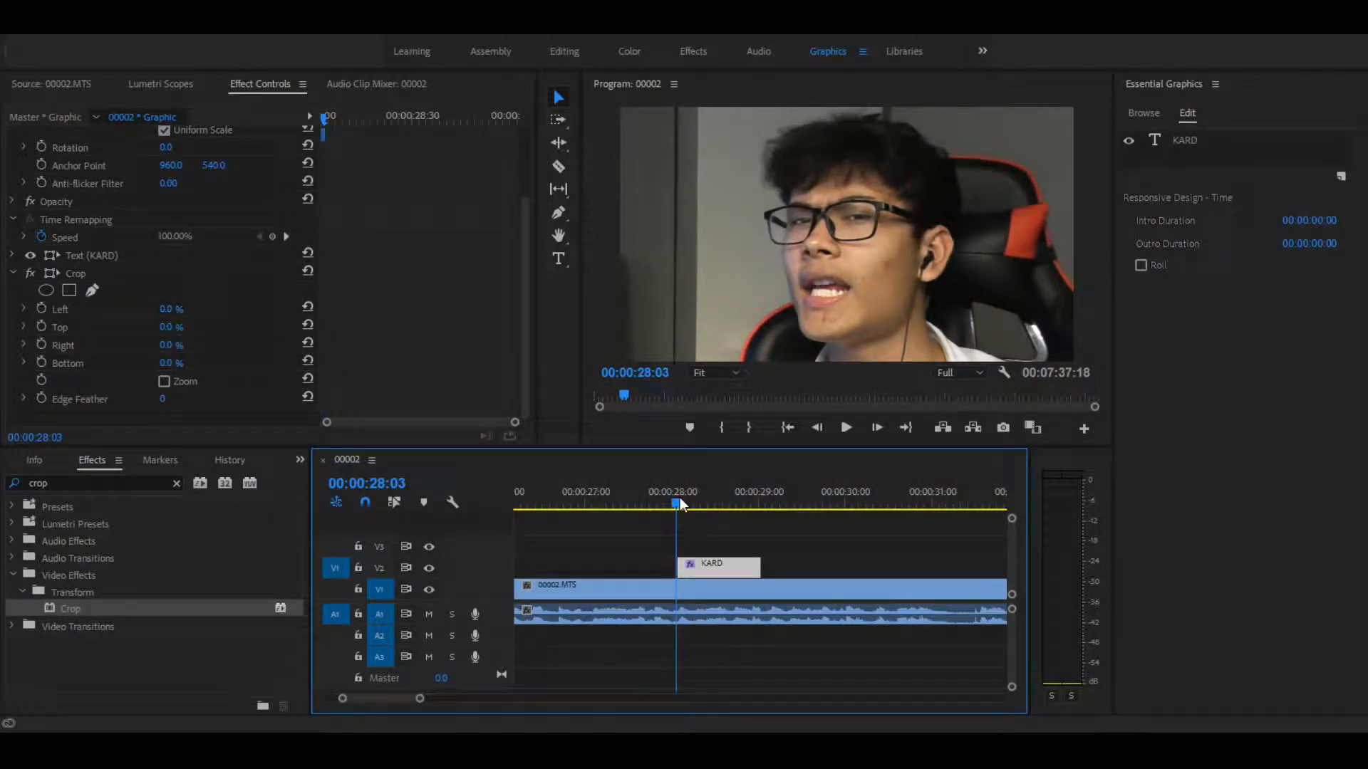
{"action": "key", "text": "End"}
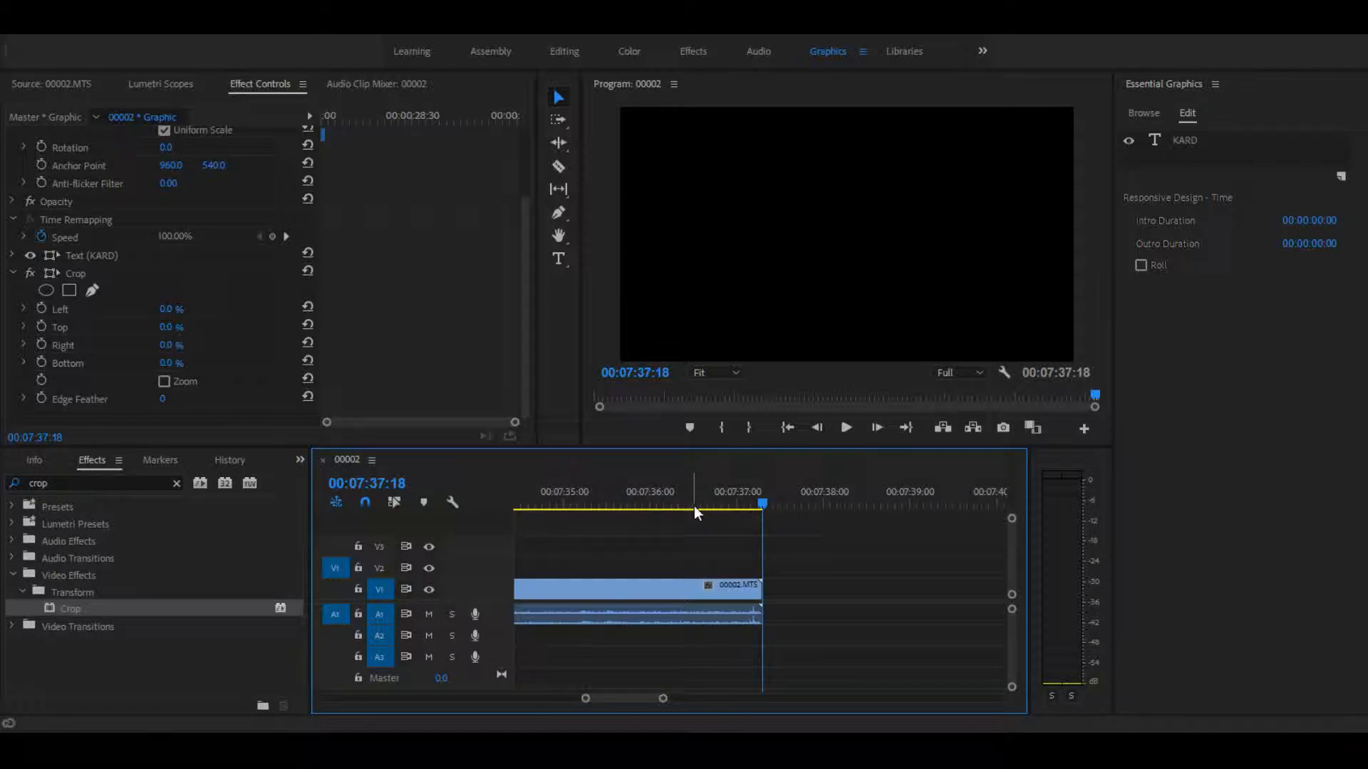
{"action": "key", "text": "Up"}
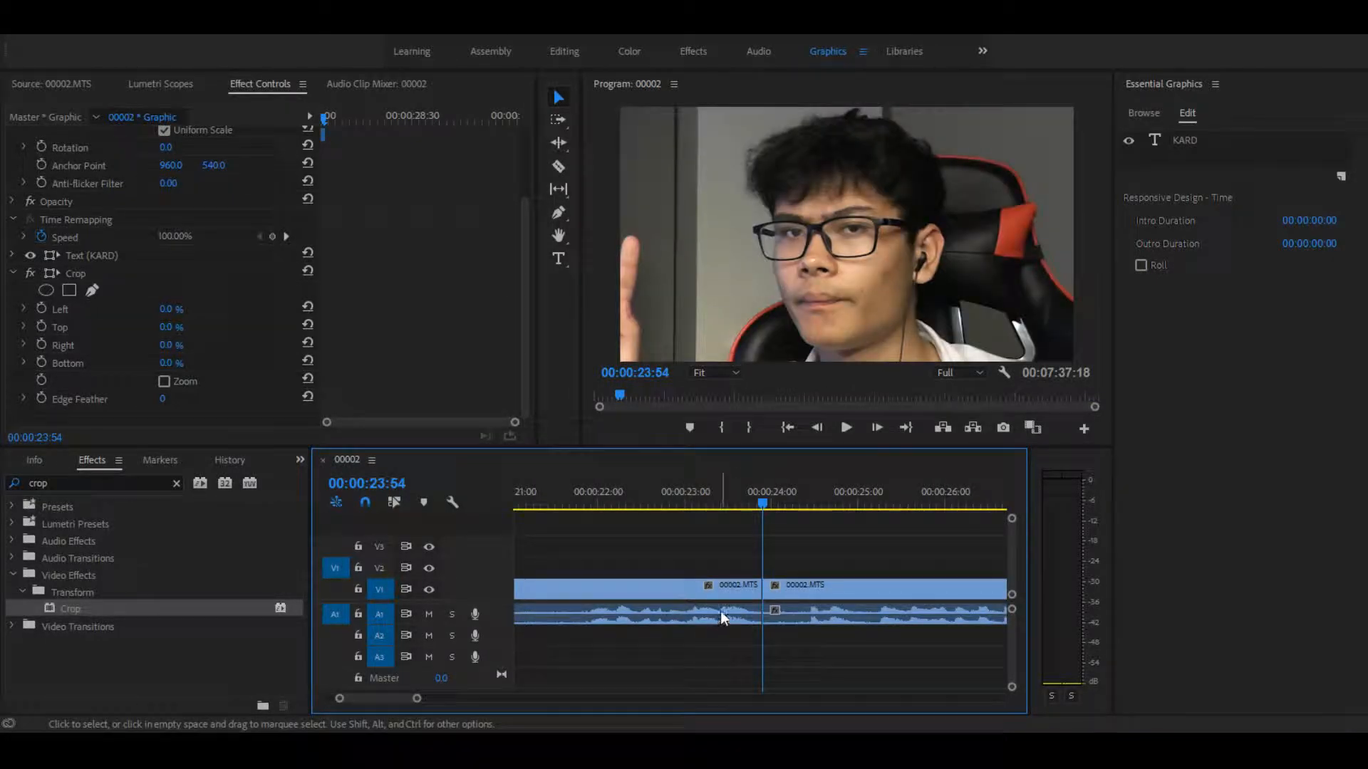
{"action": "mouse_move", "coordinate": [417, 698]}
{"action": "left_mouse_down"}
{"action": "mouse_move", "coordinate": [534, 704]}
{"action": "mouse_move", "coordinate": [521, 704]}
{"action": "left_mouse_up"}
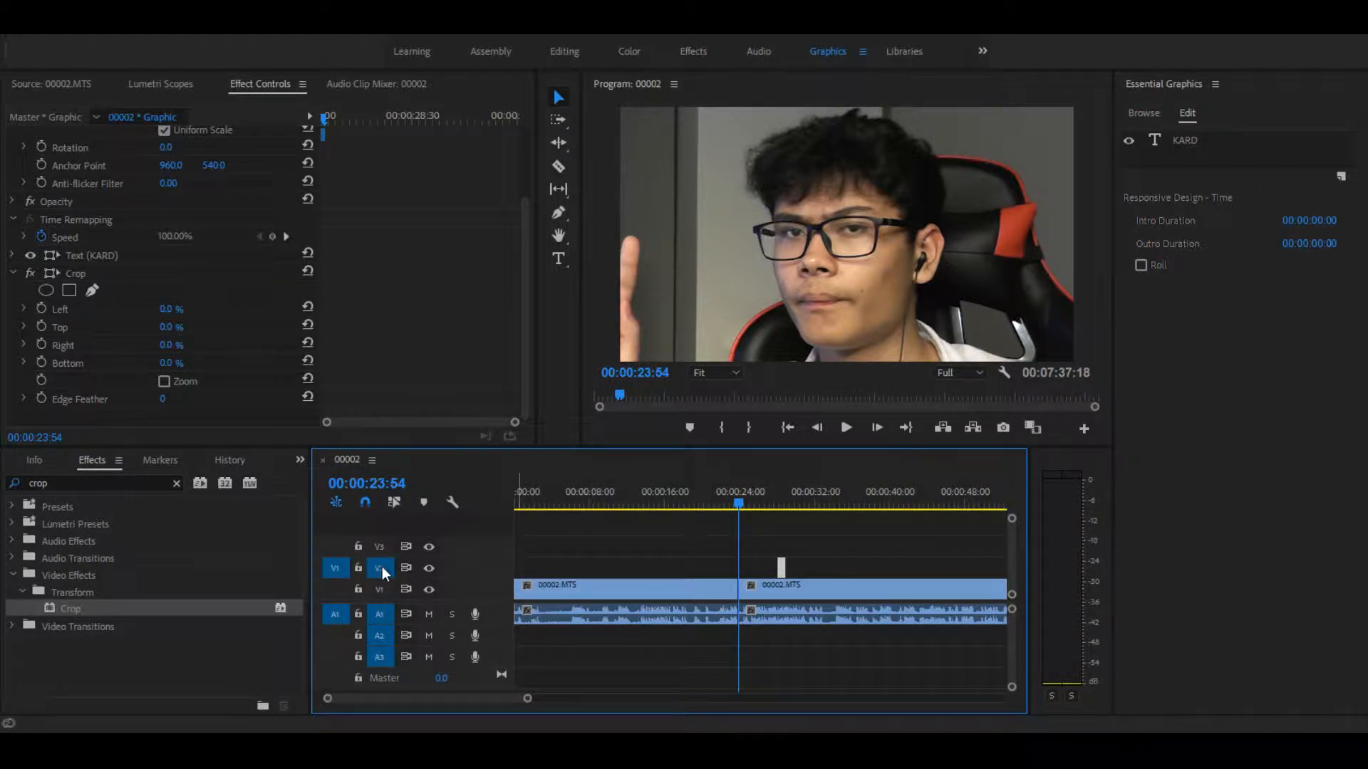
{"action": "key", "text": "Up"}
{"action": "key", "text": "Down"}
{"action": "key", "text": "Down"}
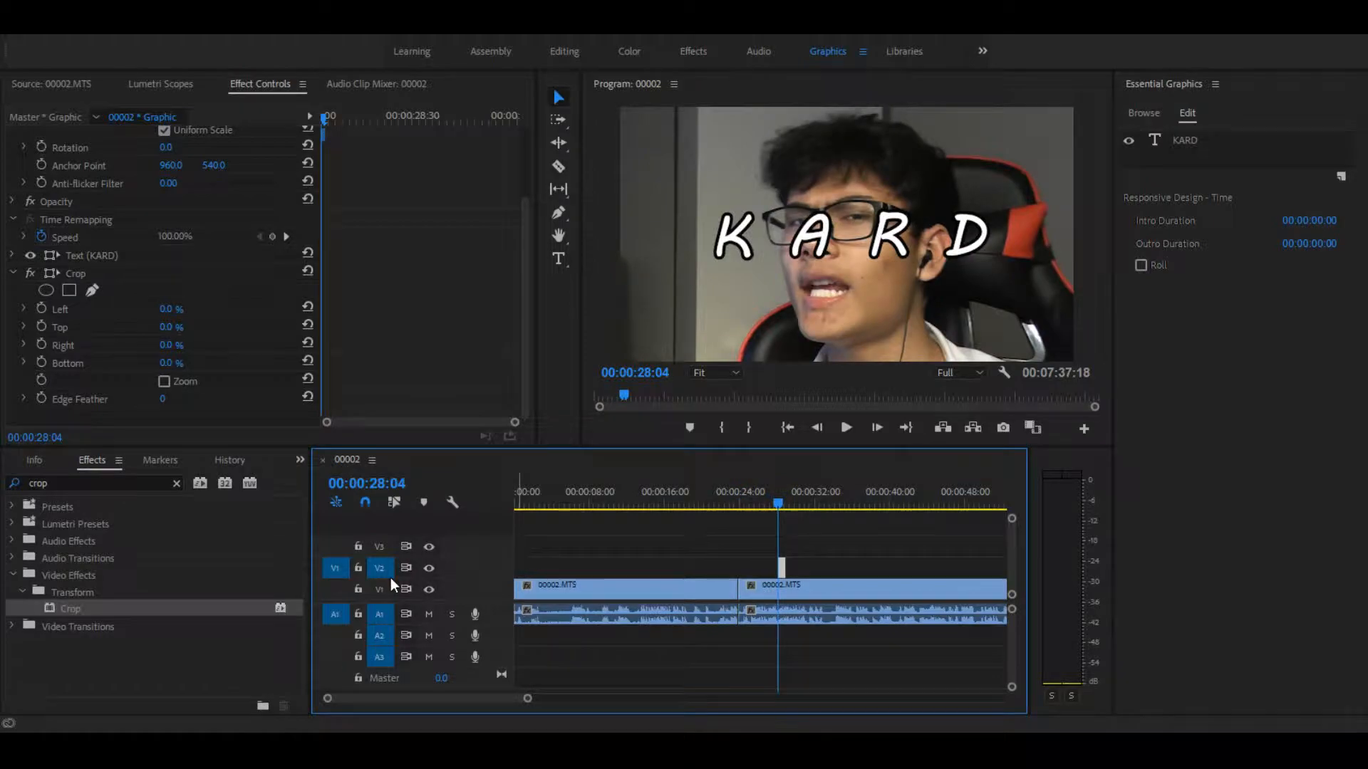
{"action": "key", "text": "Down"}
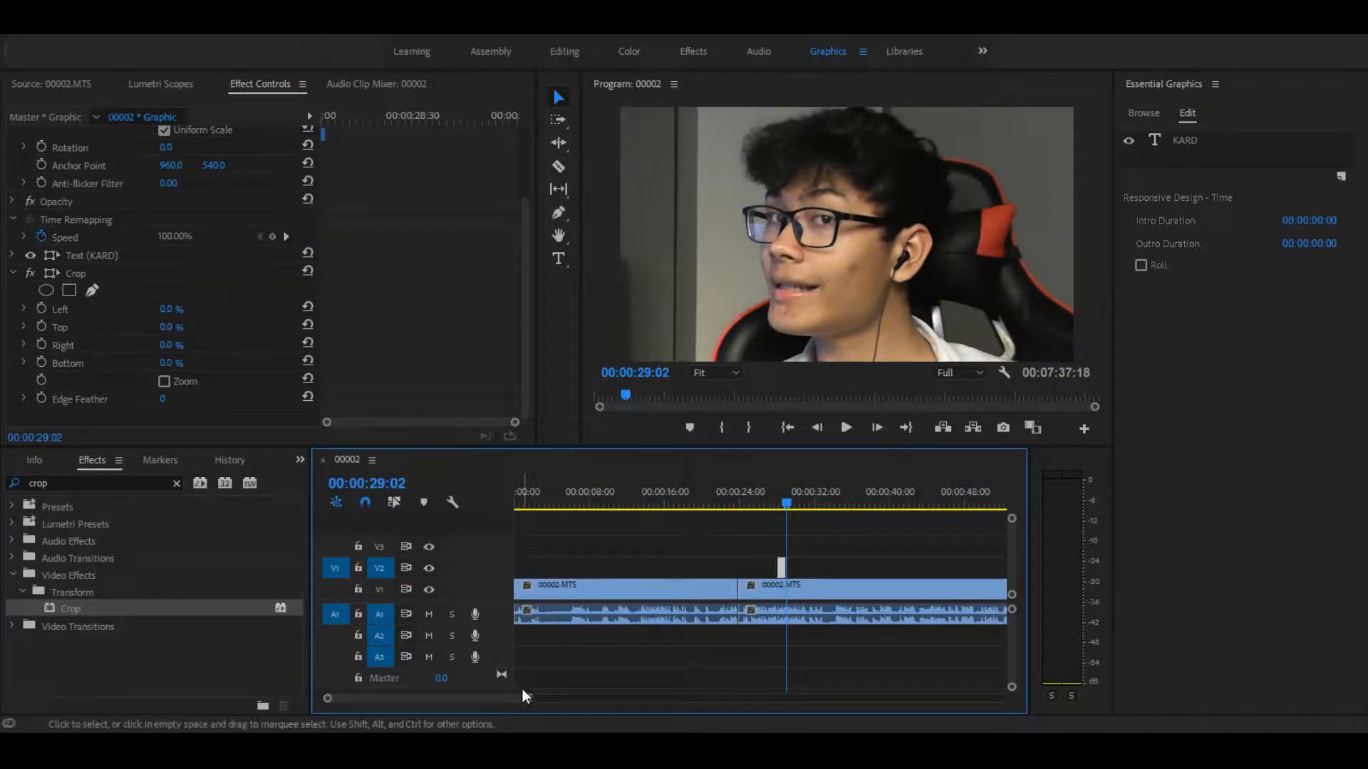
{"action": "left_click_drag", "start_coordinate": [527, 699], "coordinate": [467, 720]}
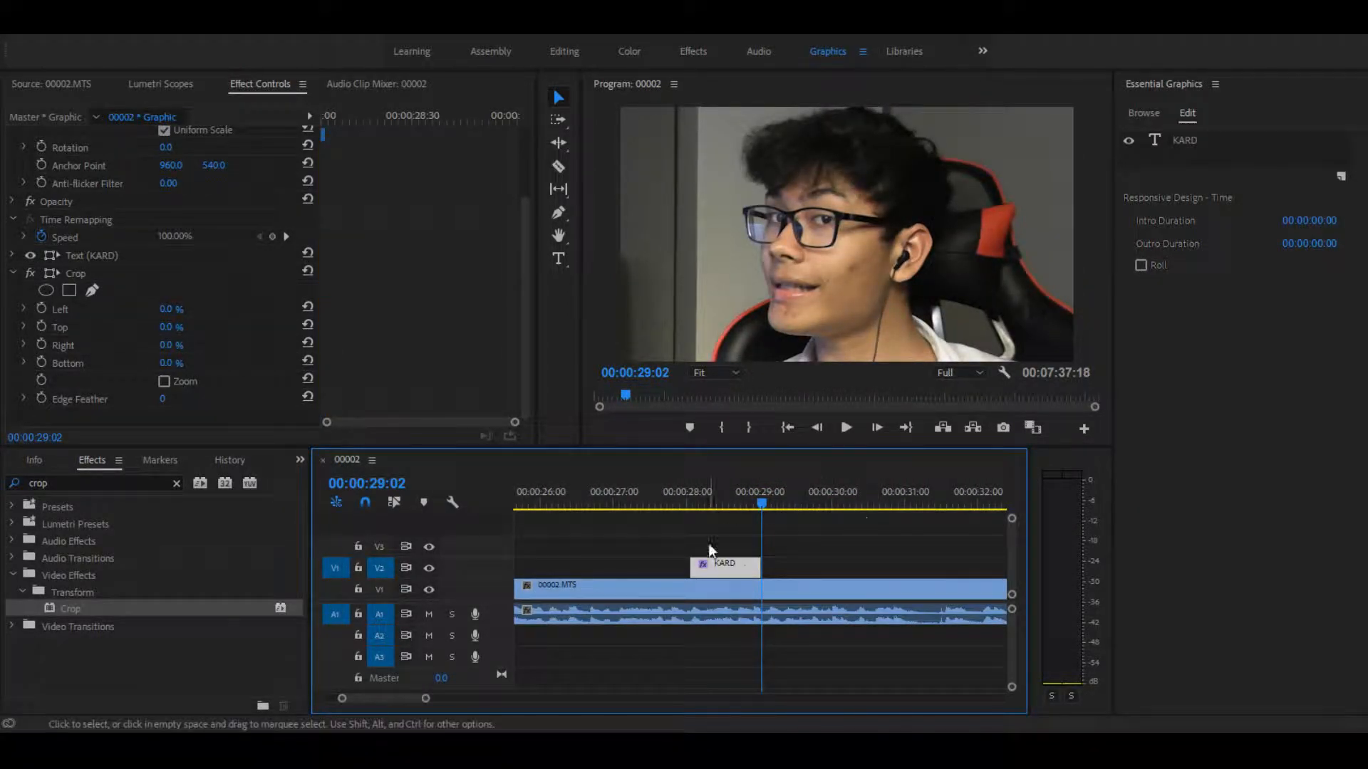
{"action": "left_click", "coordinate": [388, 574]}
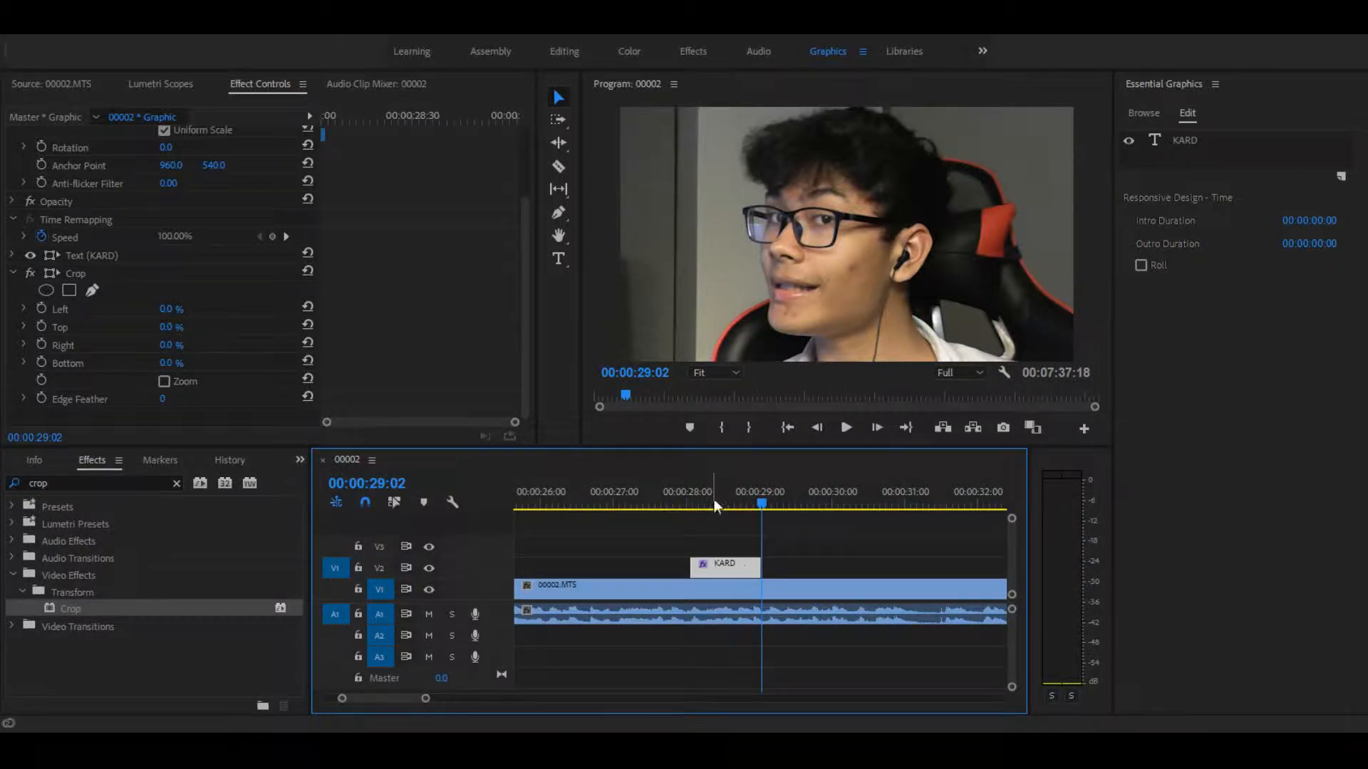
Step: At the title clip's start, 00:00:28:04, set the Crop effect's Right value to 83% and enable keyframing for it
{"action": "left_click", "coordinate": [691, 498]}
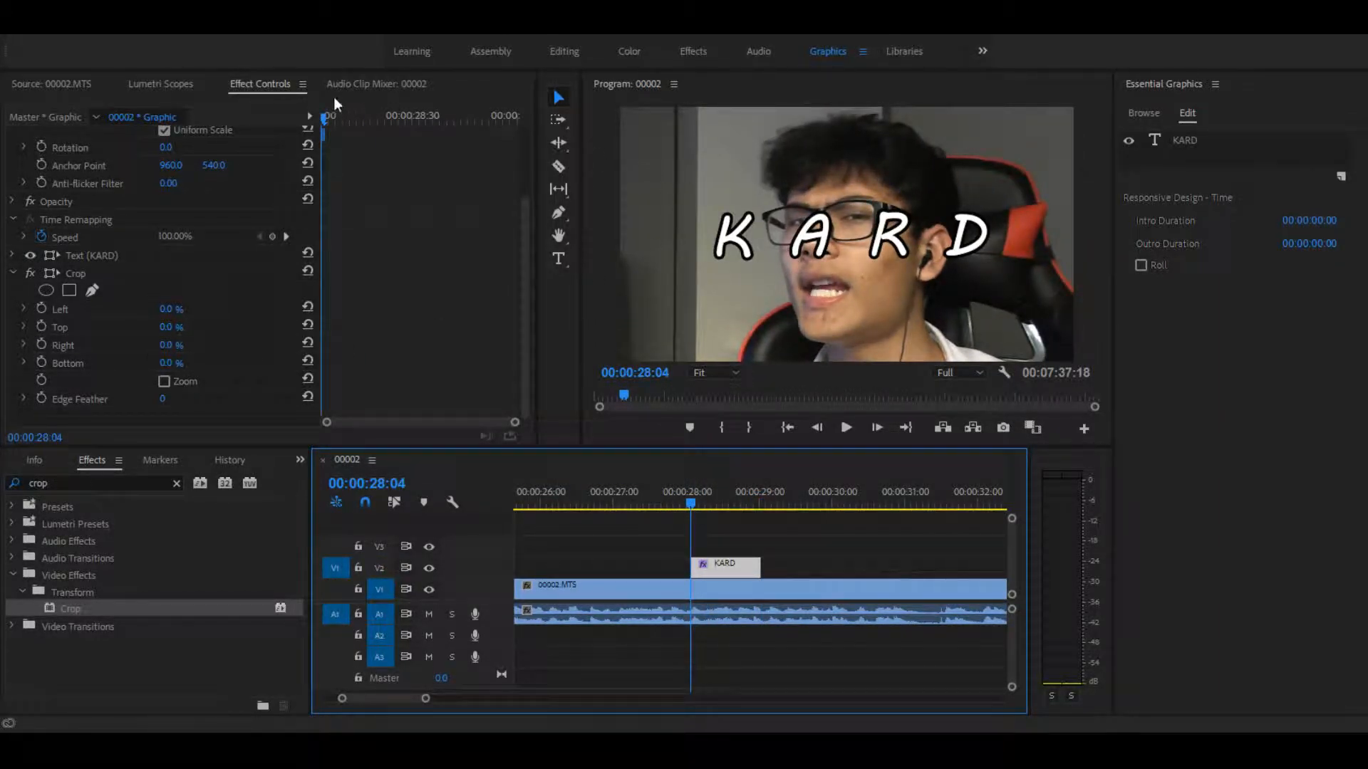
{"action": "left_click", "coordinate": [356, 116]}
{"action": "left_click_drag", "start_coordinate": [356, 118], "coordinate": [327, 104]}
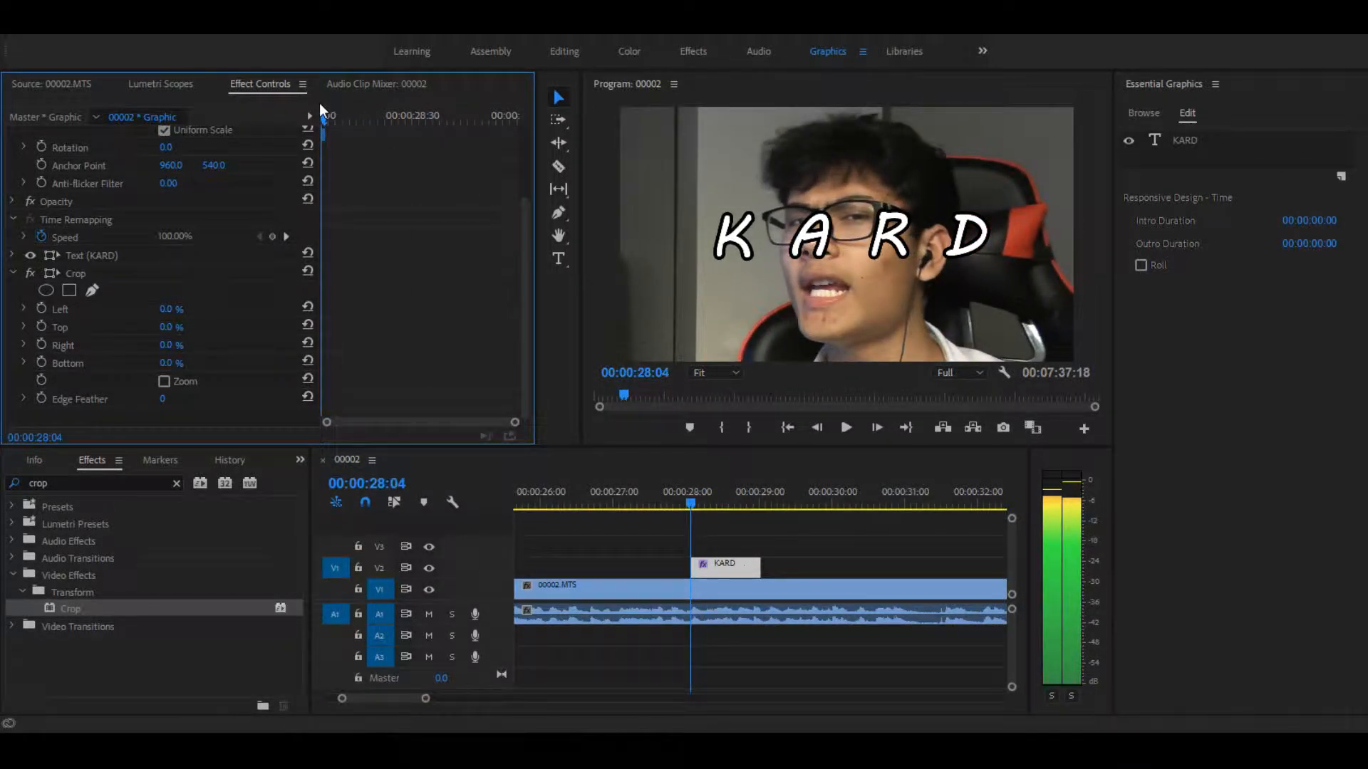
{"action": "left_click_drag", "start_coordinate": [169, 310], "coordinate": [235, 346]}
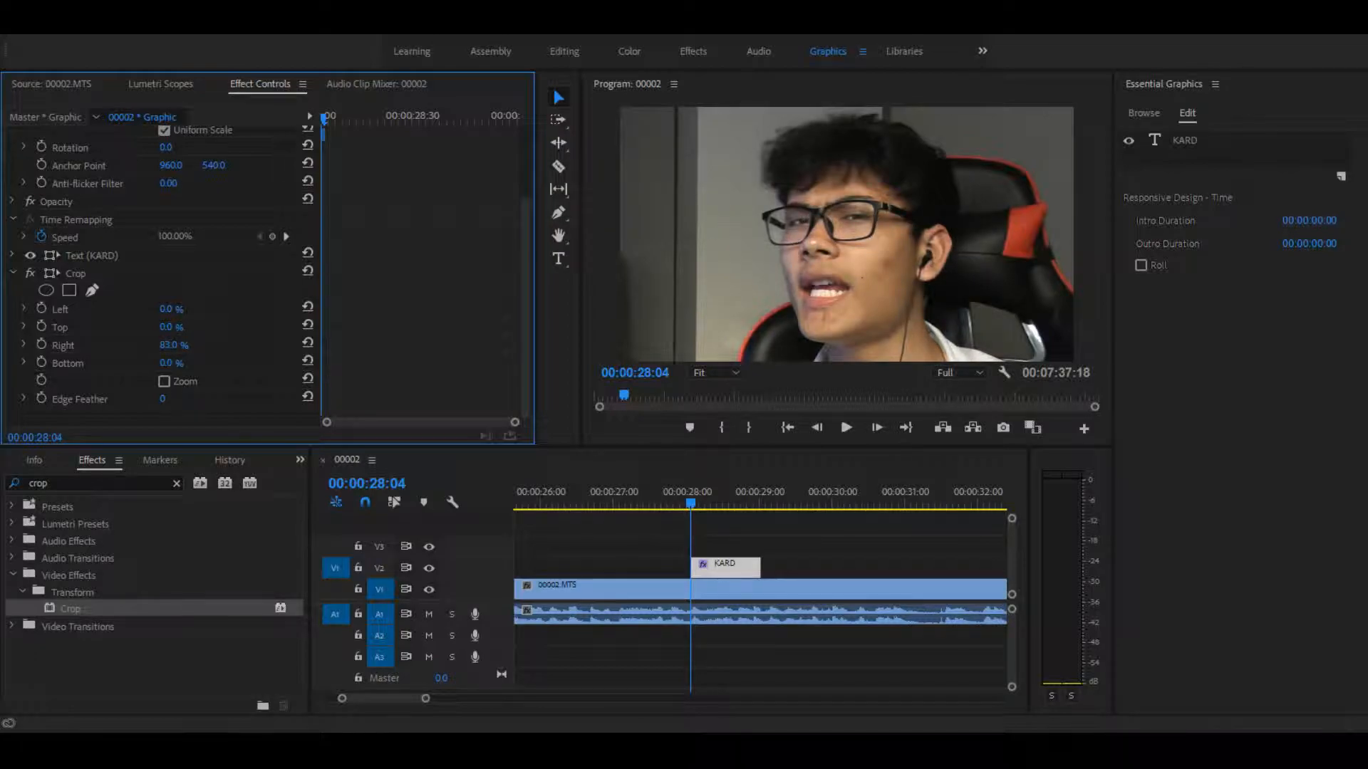
{"action": "left_click", "coordinate": [39, 345]}
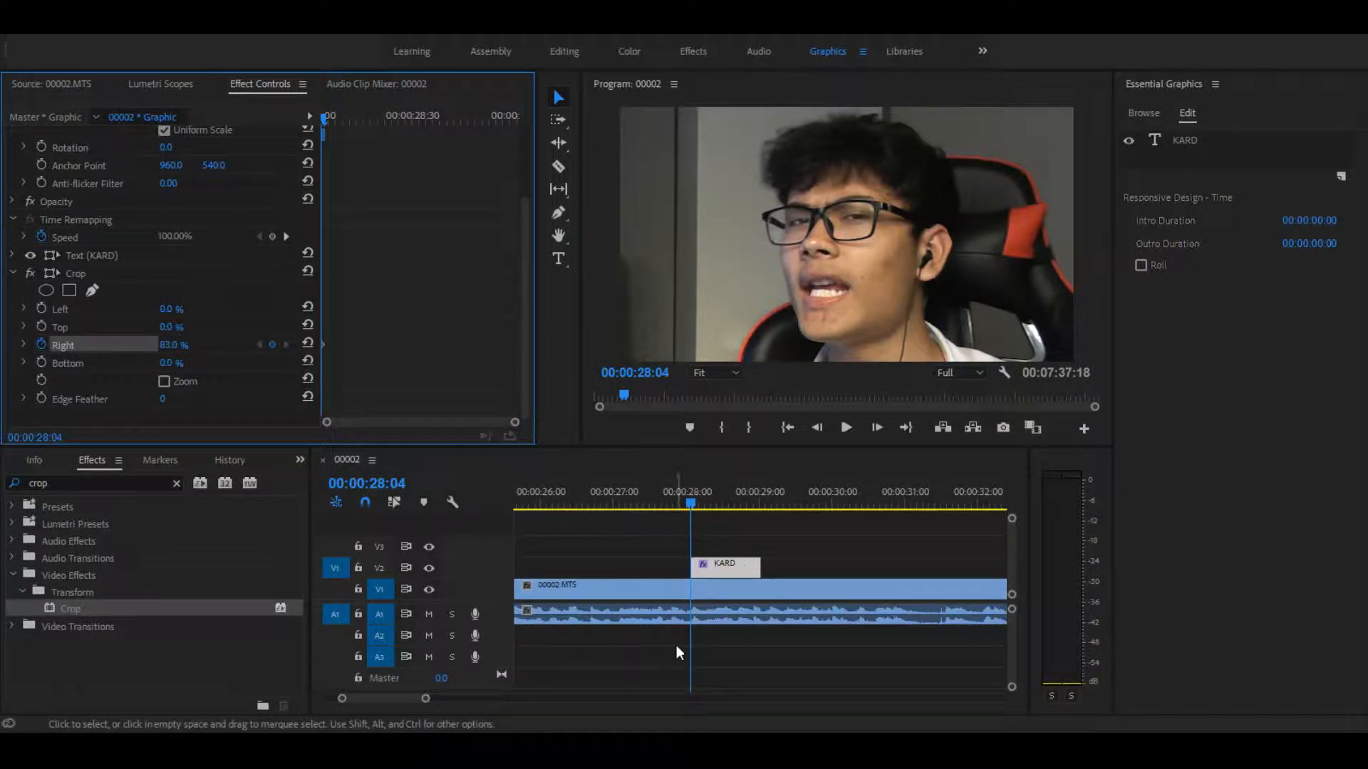
Step: Reveal the letter K by keyframing Crop Right at 66% at 00:00:28:18, and hold that value with another keyframe one frame on
{"action": "key", "text": "Right"}
{"action": "key", "text": "Right"}
{"action": "key", "text": "Right"}
{"action": "key", "text": "Right"}
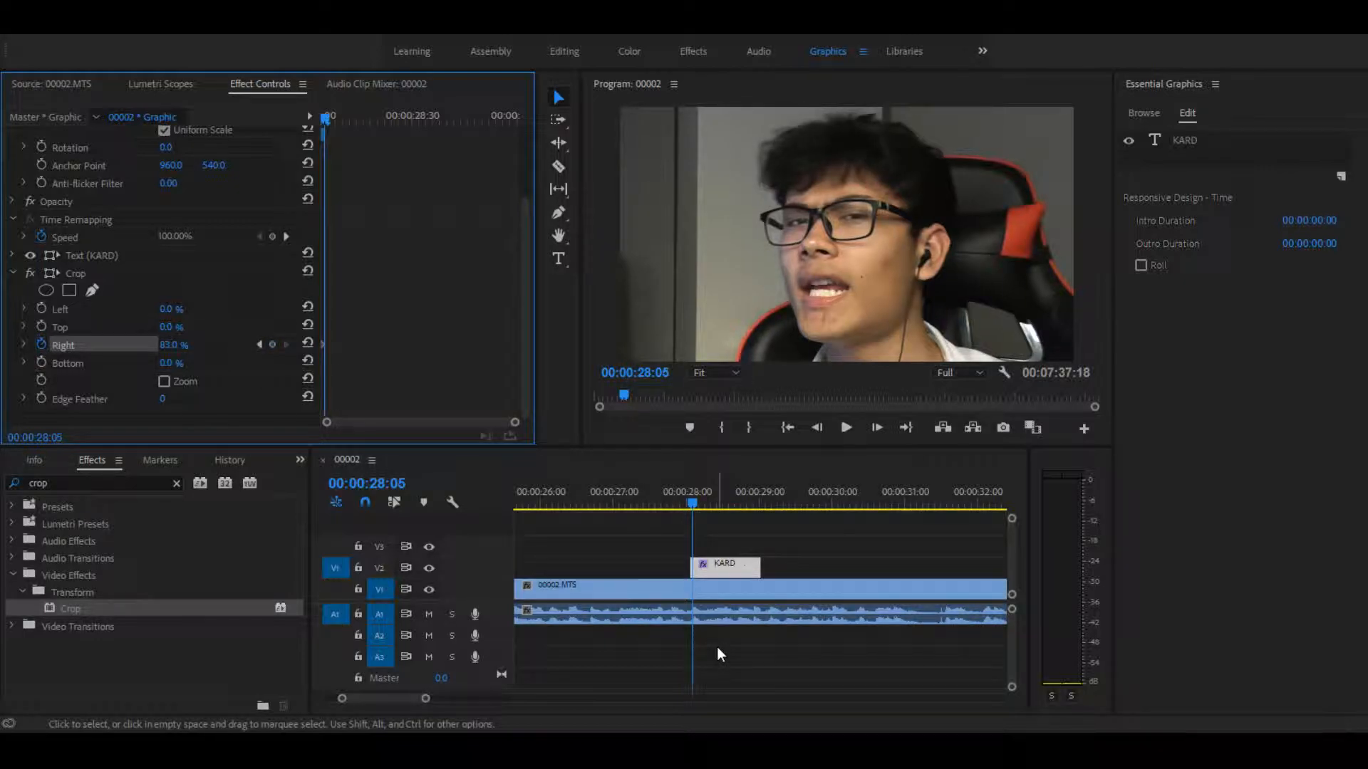
{"action": "key", "text": "Right"}
{"action": "key", "text": "Right"}
{"action": "key", "text": "Right"}
{"action": "key", "text": "Right"}
{"action": "key", "text": "Right"}
{"action": "key", "text": "Right"}
{"action": "key", "text": "Right"}
{"action": "key", "text": "Right"}
{"action": "key", "text": "Right"}
{"action": "key", "text": "Right"}
{"action": "key", "text": "Right"}
{"action": "key", "text": "Right"}
{"action": "key", "text": "Right"}
{"action": "key", "text": "Right"}
{"action": "key", "text": "Right"}
{"action": "key", "text": "Right"}
{"action": "key", "text": "Right"}
{"action": "key", "text": "Right"}
{"action": "key", "text": "Right"}
{"action": "key", "text": "Right"}
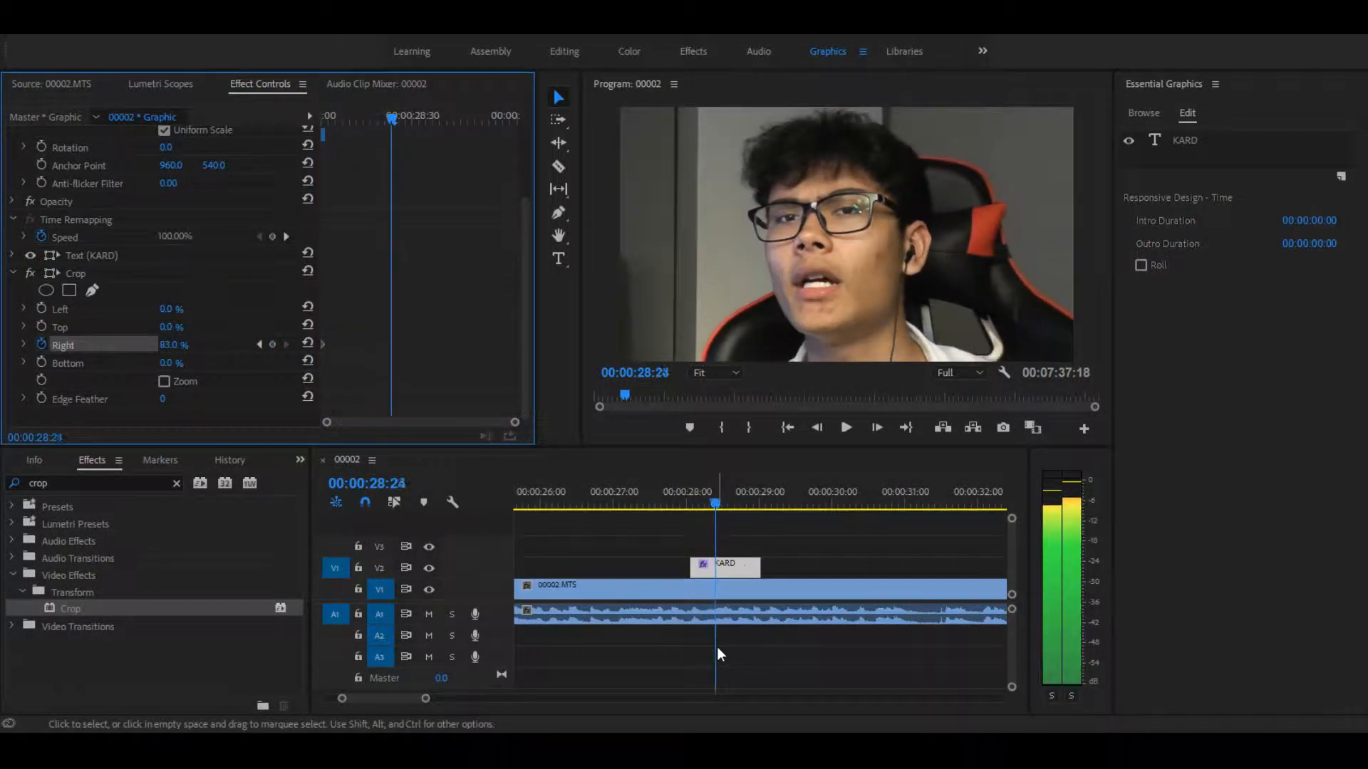
{"action": "key", "text": "Left"}
{"action": "key", "text": "shift+Left"}
{"action": "key", "text": "shift+Left"}
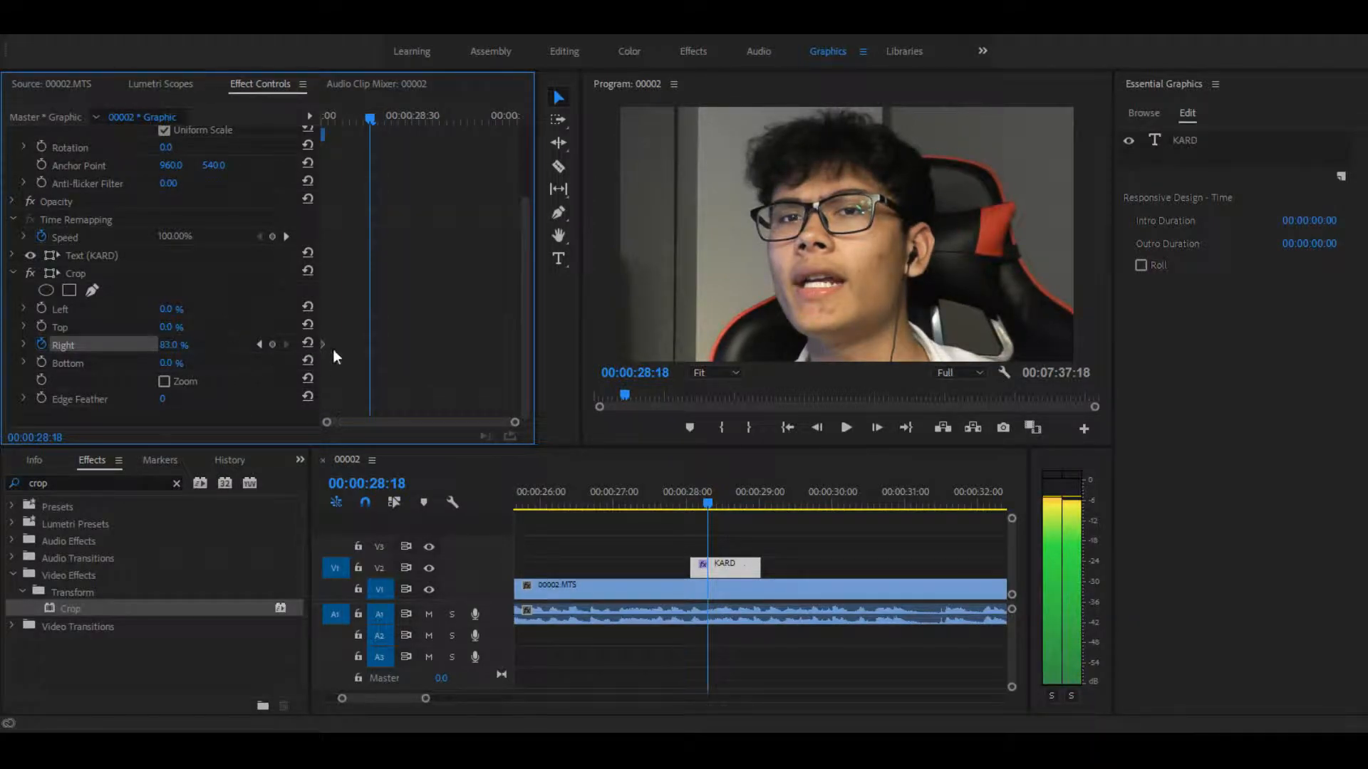
{"action": "left_click", "coordinate": [163, 346]}
{"action": "type", "text": "83"}
{"action": "key", "text": "Return"}
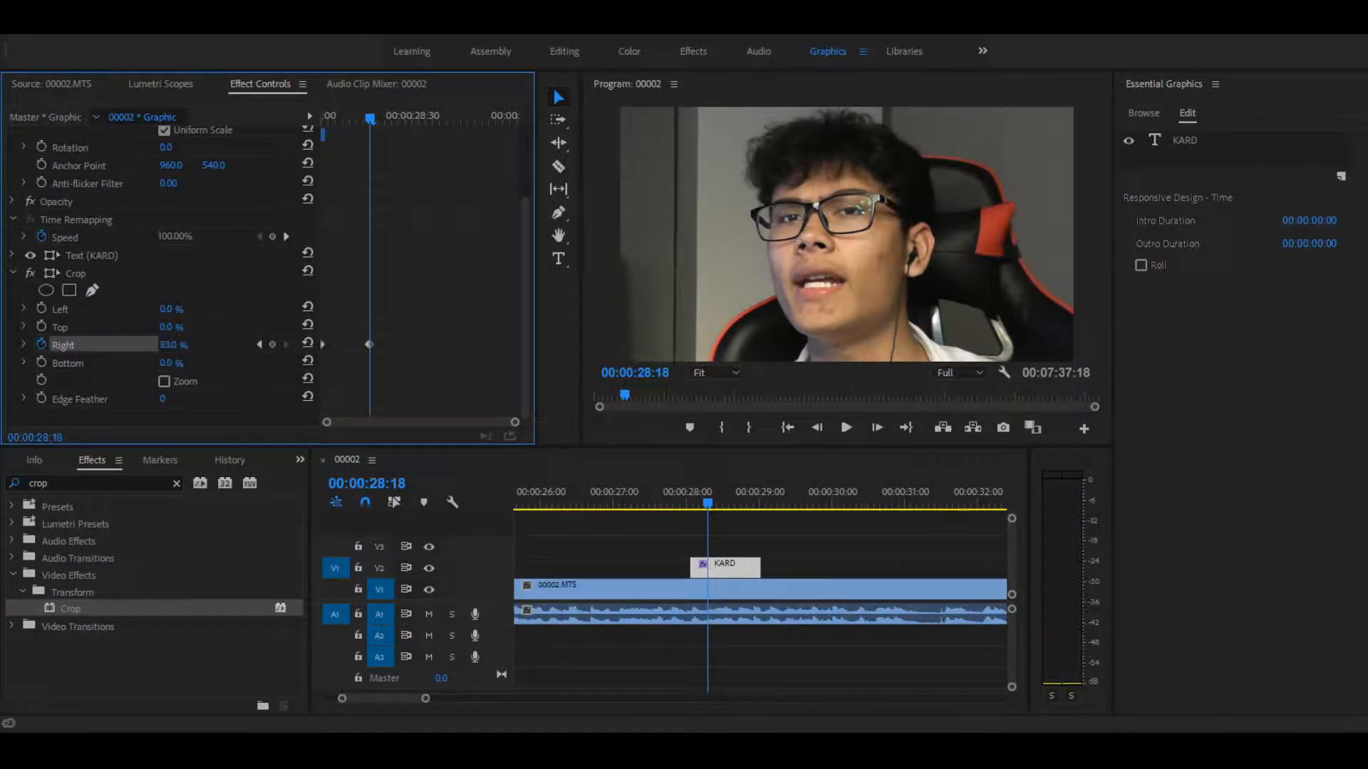
{"action": "mouse_move", "coordinate": [182, 346]}
{"action": "left_mouse_down"}
{"action": "mouse_move", "coordinate": [147, 346]}
{"action": "mouse_move", "coordinate": [158, 346]}
{"action": "left_mouse_up"}
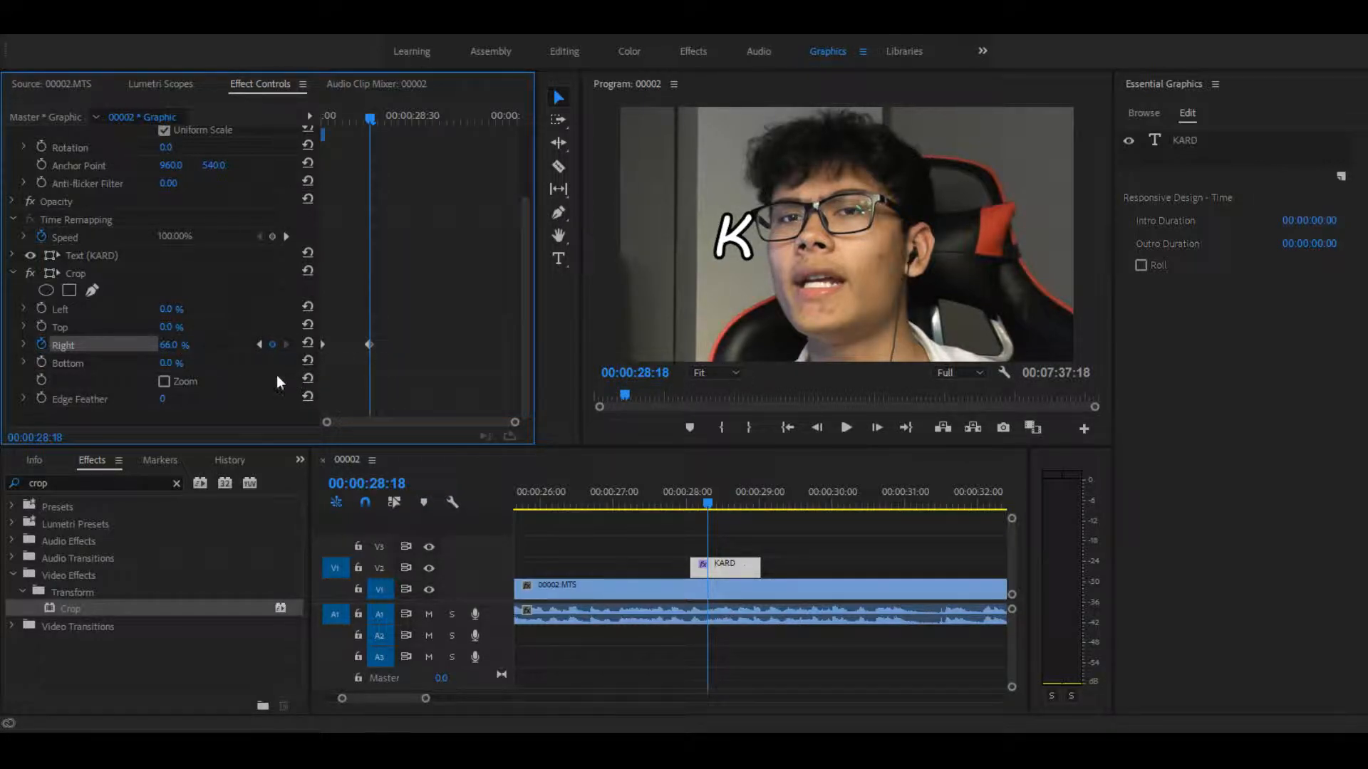
{"action": "key", "text": "Right"}
{"action": "left_click", "coordinate": [272, 344]}
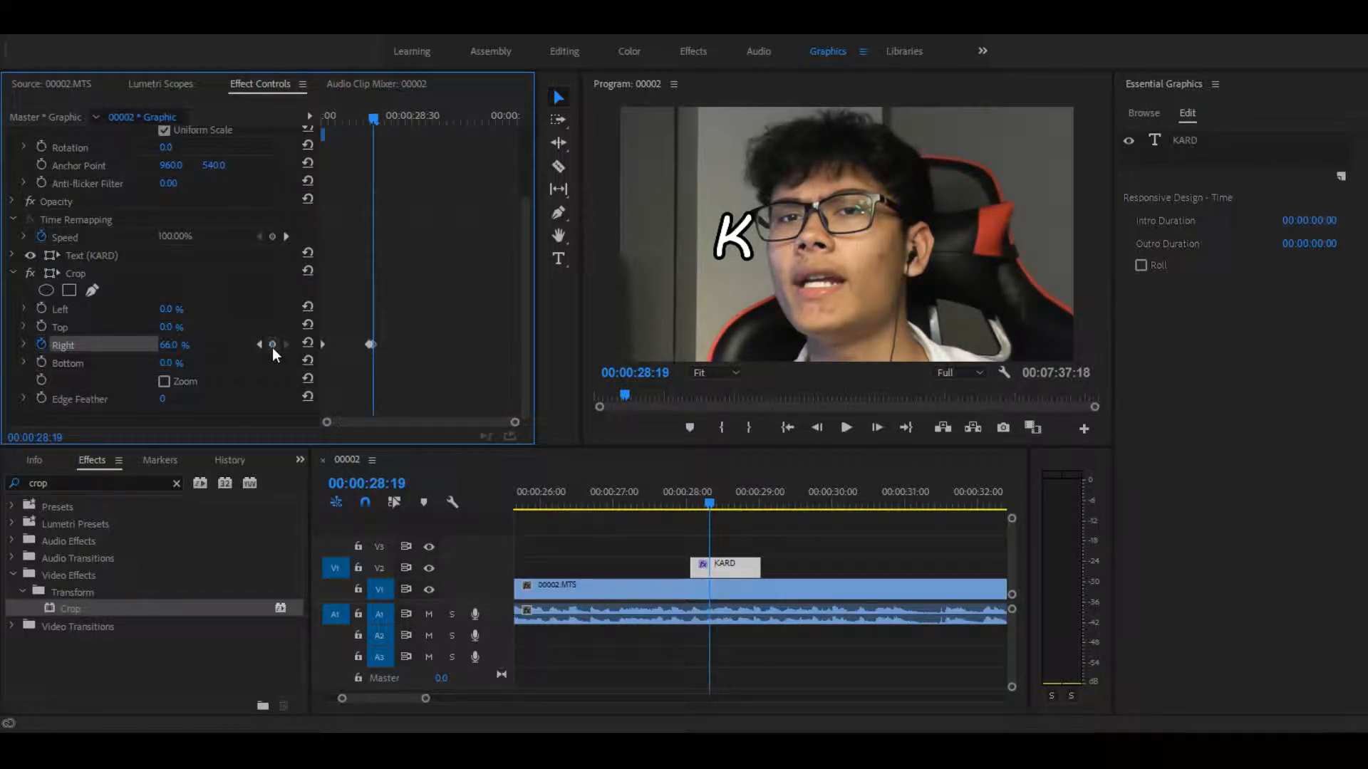
Step: Reveal the letter A by keyframing Crop Right at 53% at 00:00:28:23, and hold that value with another keyframe one frame on
{"action": "key", "text": "Right"}
{"action": "key", "text": "Right"}
{"action": "key", "text": "Right"}
{"action": "key", "text": "Right"}
{"action": "key", "text": "Right"}
{"action": "key", "text": "Right"}
{"action": "key", "text": "Right"}
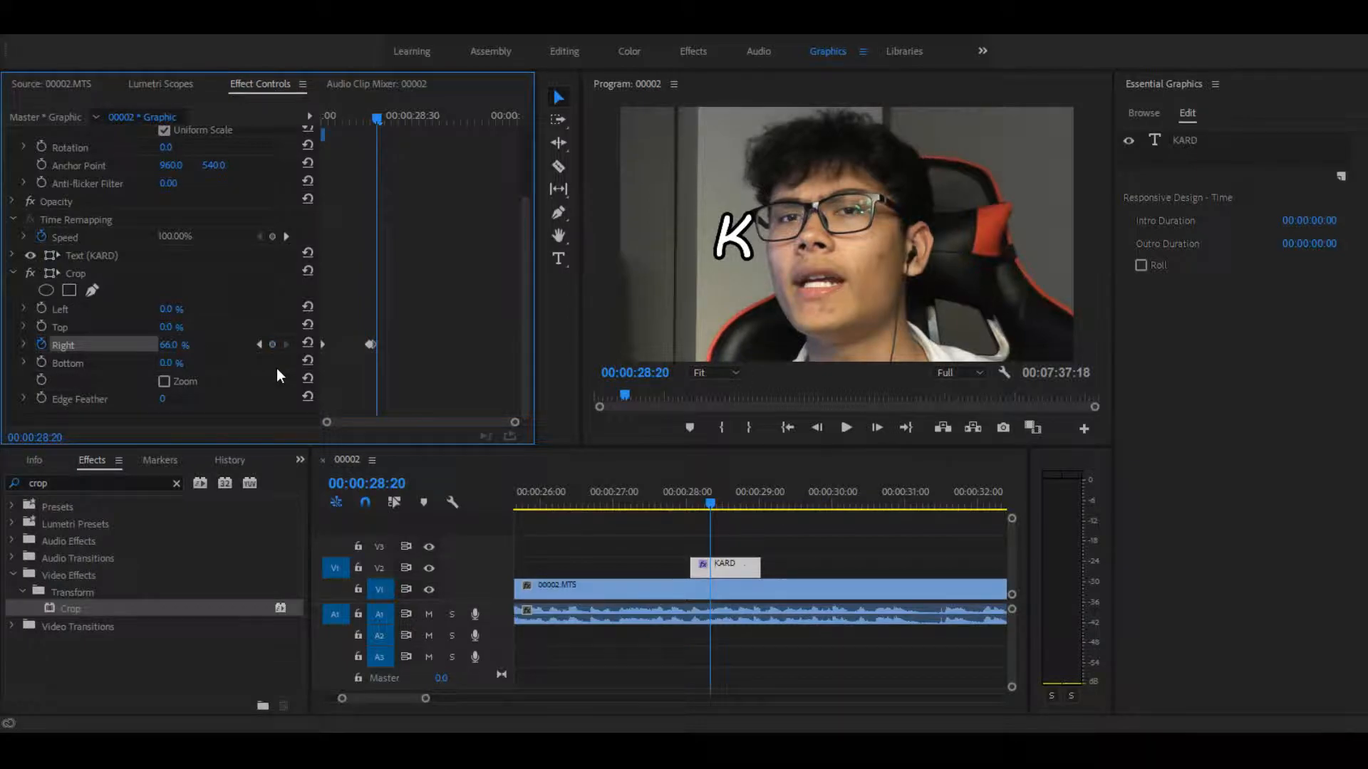
{"action": "key", "text": "Left"}
{"action": "key", "text": "Left"}
{"action": "key", "text": "Left"}
{"action": "key", "text": "Left"}
{"action": "key", "text": "Left"}
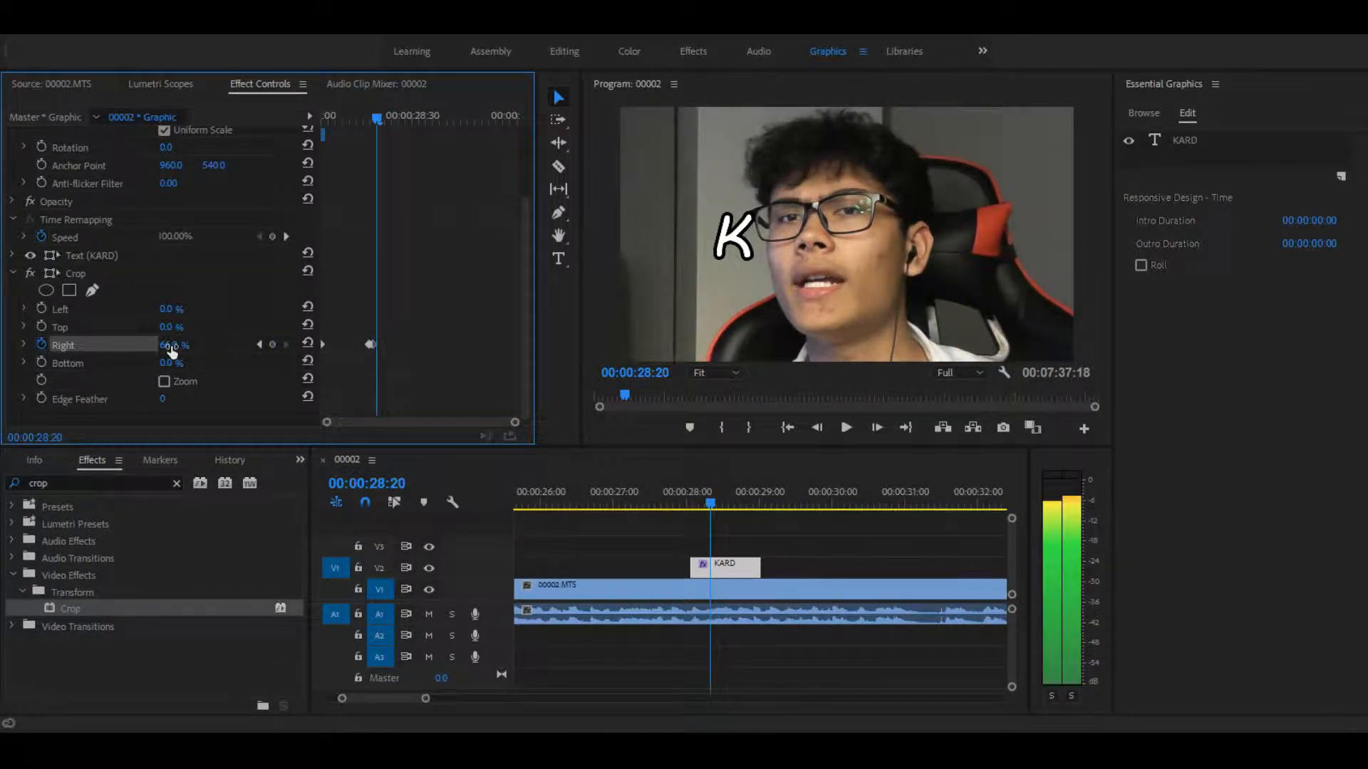
{"action": "key", "text": "Right"}
{"action": "key", "text": "Right"}
{"action": "key", "text": "Right"}
{"action": "key", "text": "Right"}
{"action": "key", "text": "Right"}
{"action": "key", "text": "Right"}
{"action": "key", "text": "Right"}
{"action": "key", "text": "Left"}
{"action": "key", "text": "Left"}
{"action": "key", "text": "Left"}
{"action": "key", "text": "Left"}
{"action": "key", "text": "Left"}
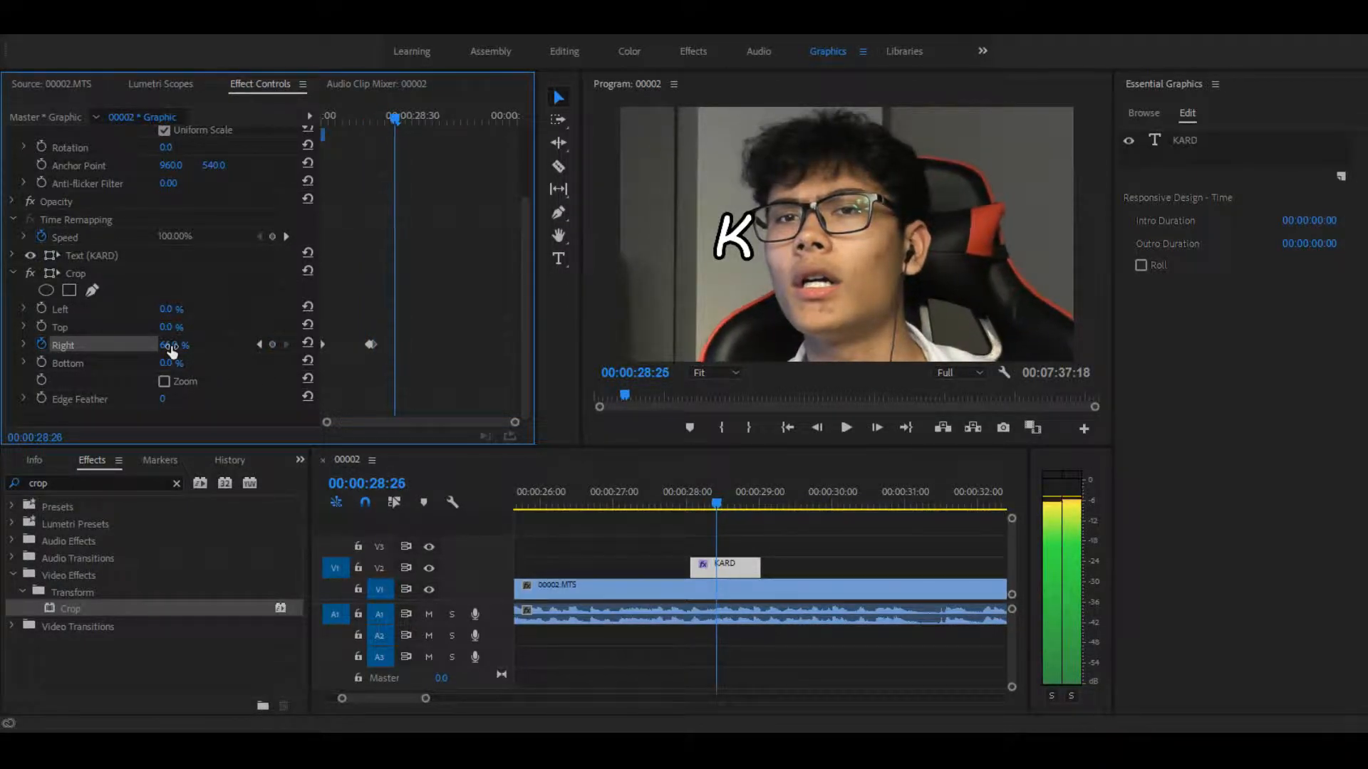
{"action": "left_click_drag", "start_coordinate": [171, 349], "coordinate": [161, 349]}
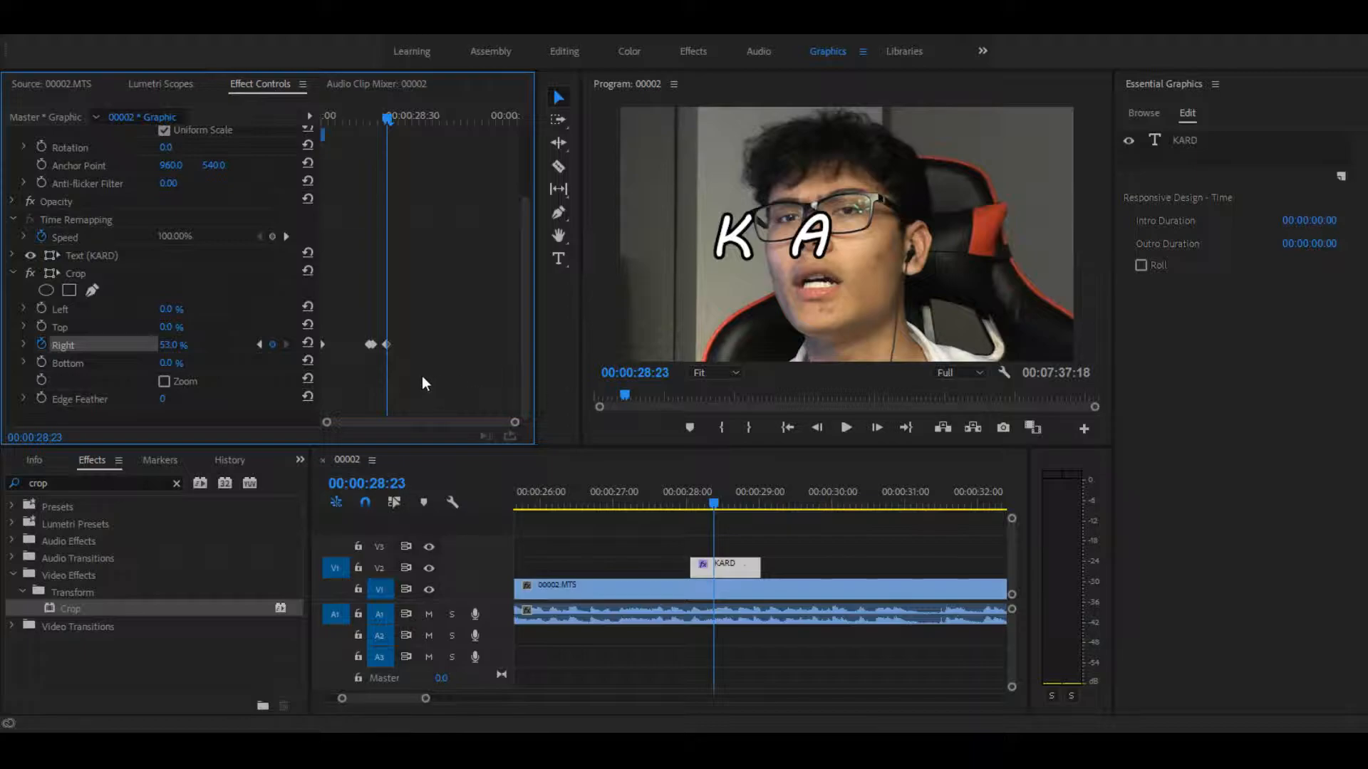
{"action": "key", "text": "Right"}
{"action": "left_click", "coordinate": [272, 344]}
{"action": "key", "text": "Right"}
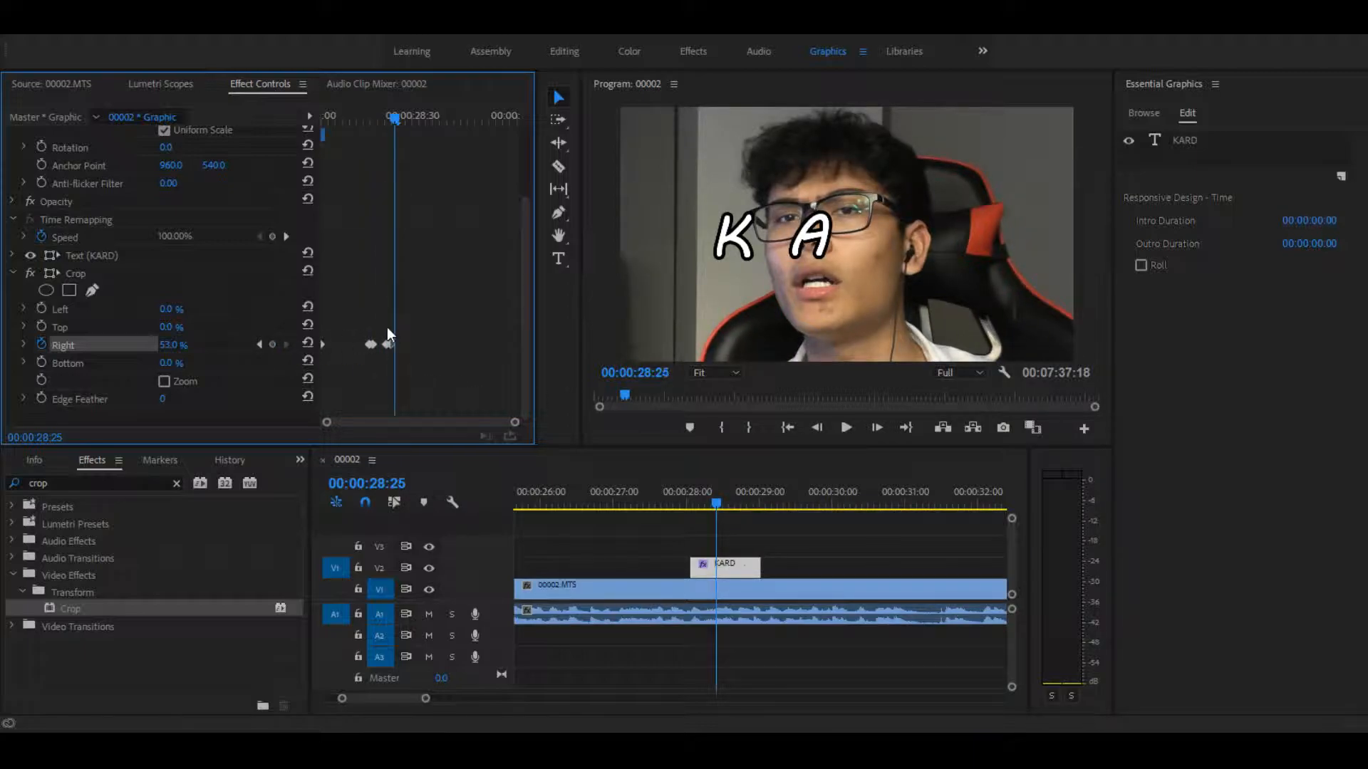
Step: Reveal the letter R by keyframing Crop Right at 32%, and hold that value with a second keyframe at 00:00:28:42
{"action": "key", "text": "Right"}
{"action": "key", "text": "space"}
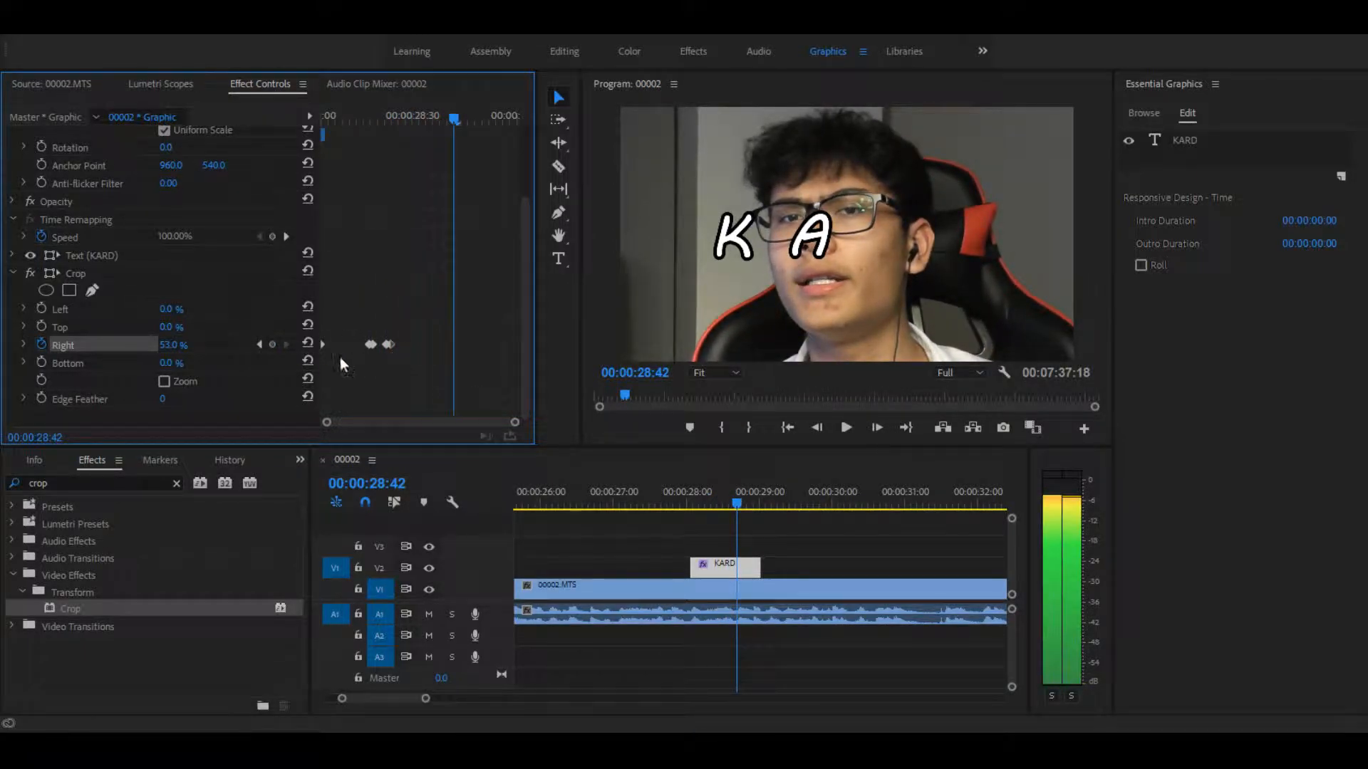
{"action": "key", "text": "Left"}
{"action": "left_click_drag", "start_coordinate": [187, 349], "coordinate": [157, 346]}
{"action": "key", "text": "ctrl+z"}
{"action": "key", "text": "Right"}
{"action": "left_click", "coordinate": [272, 344]}
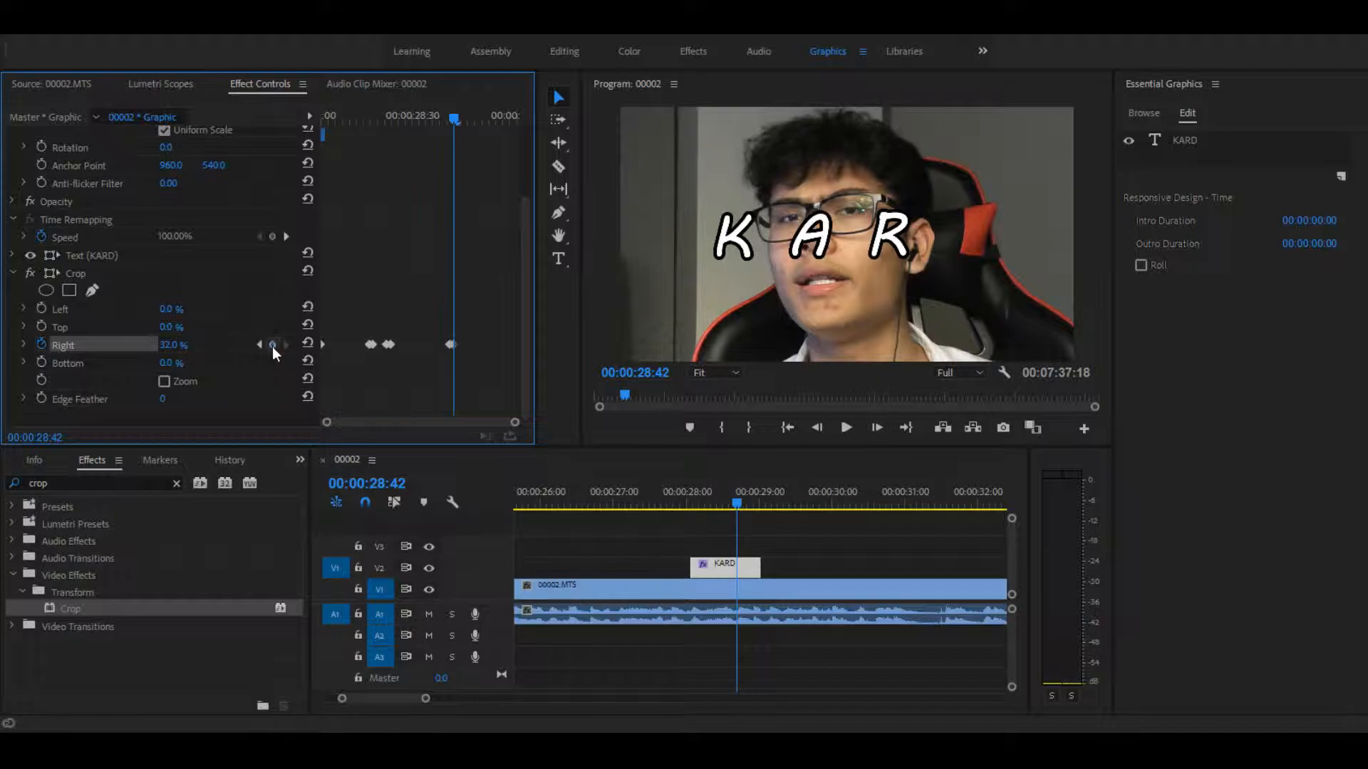
Step: Reveal the letter D by keyframing Crop Right at 0% at 00:00:28:50
{"action": "key", "text": "space"}
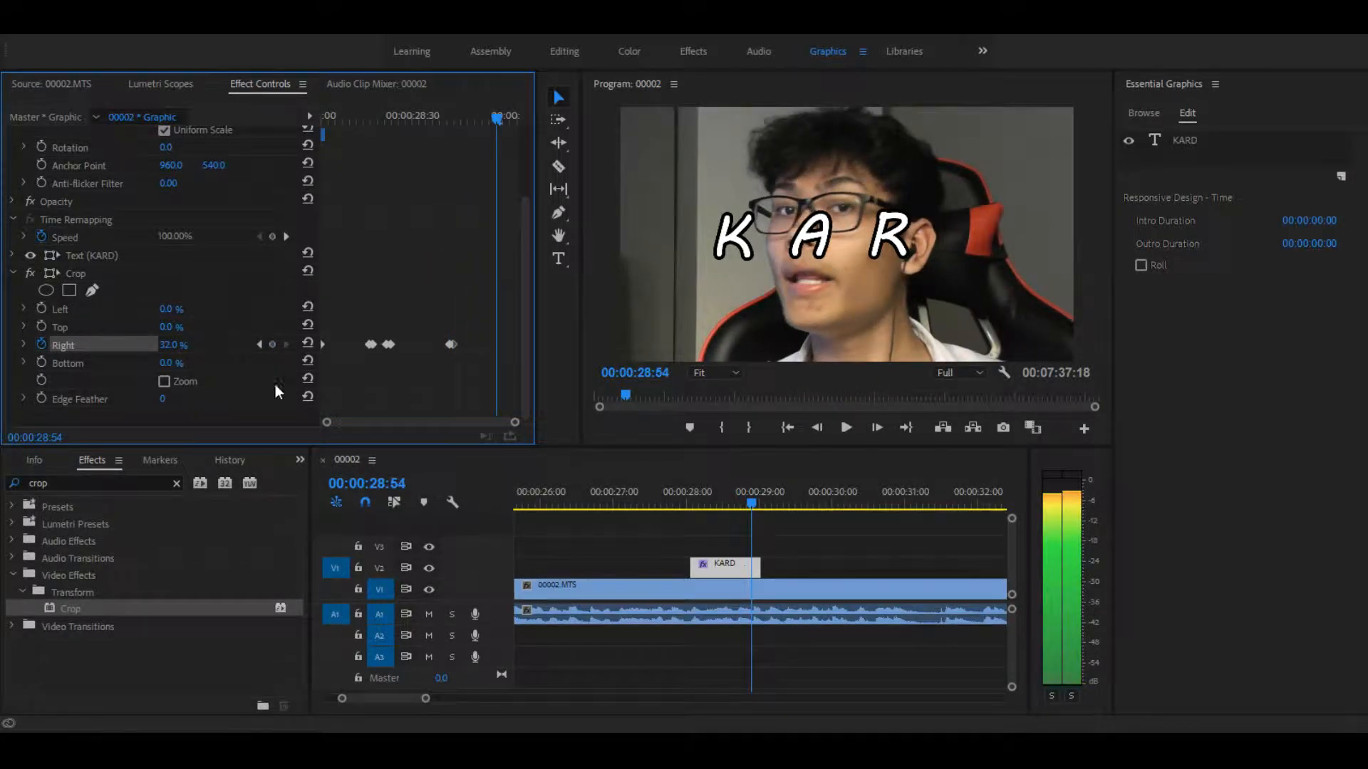
{"action": "key", "text": "Left"}
{"action": "key", "text": "Left"}
{"action": "key", "text": "Left"}
{"action": "key", "text": "Left"}
{"action": "key", "text": "Left"}
{"action": "key", "text": "Left"}
{"action": "key", "text": "Left"}
{"action": "key", "text": "Right"}
{"action": "key", "text": "Right"}
{"action": "key", "text": "Right"}
{"action": "key", "text": "Right"}
{"action": "key", "text": "Right"}
{"action": "key", "text": "Right"}
{"action": "key", "text": "Right"}
{"action": "key", "text": "Right"}
{"action": "key", "text": "Right"}
{"action": "key", "text": "Right"}
{"action": "key", "text": "Left"}
{"action": "key", "text": "Left"}
{"action": "key", "text": "Left"}
{"action": "key", "text": "Left"}
{"action": "key", "text": "Left"}
{"action": "key", "text": "Left"}
{"action": "left_click_drag", "start_coordinate": [167, 352], "coordinate": [144, 346]}
{"action": "key", "text": "ctrl+z"}
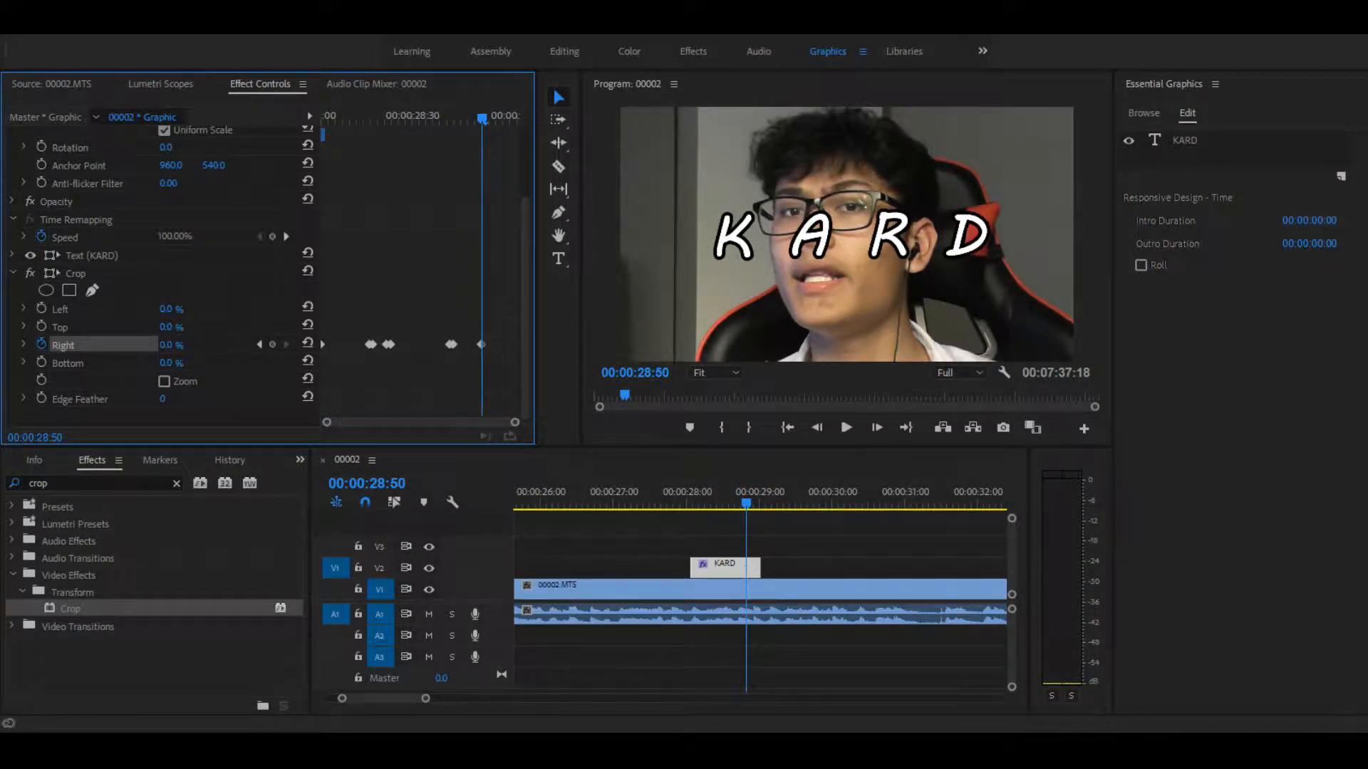
Step: Play the KARD title from its start to check the letter-by-letter reveal against the speech
{"action": "left_click", "coordinate": [688, 503]}
{"action": "key", "text": "space"}
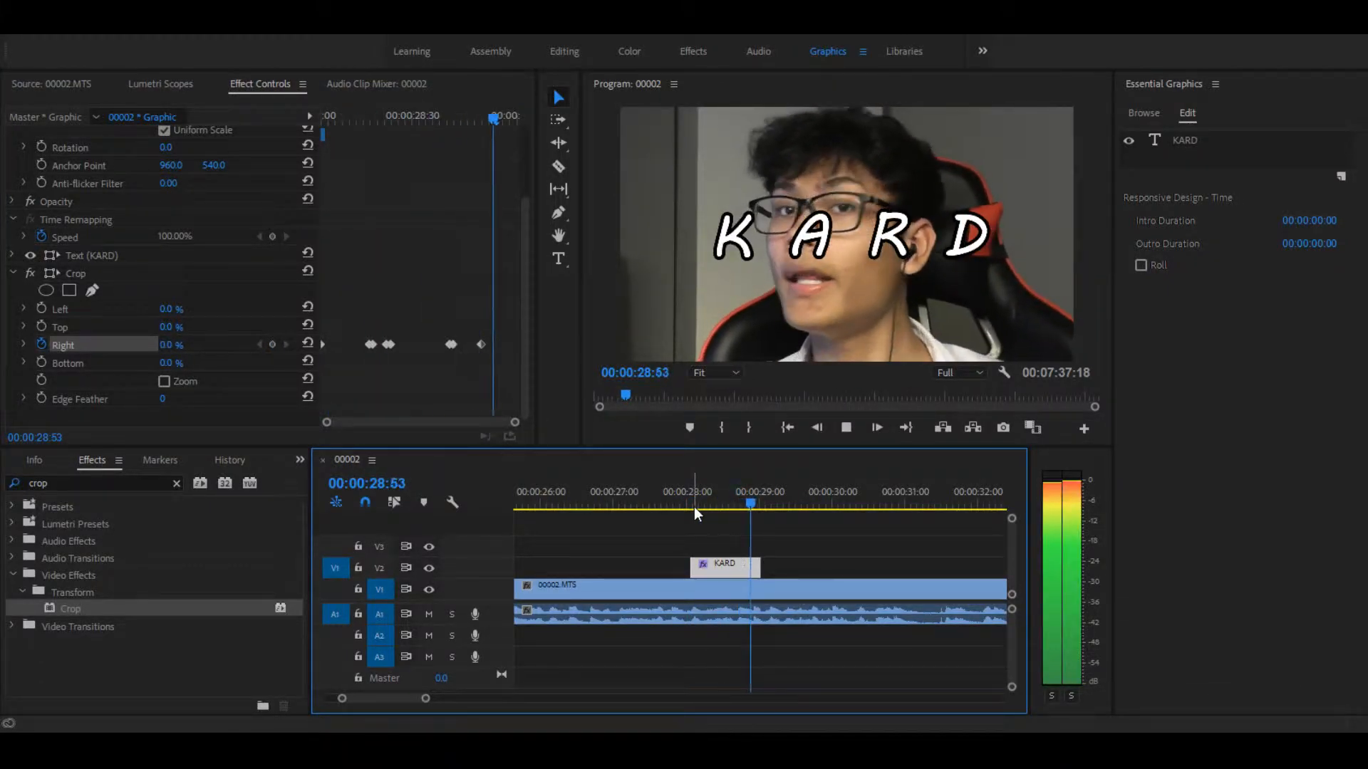
{"action": "key", "text": "space"}
{"action": "left_click", "coordinate": [694, 503]}
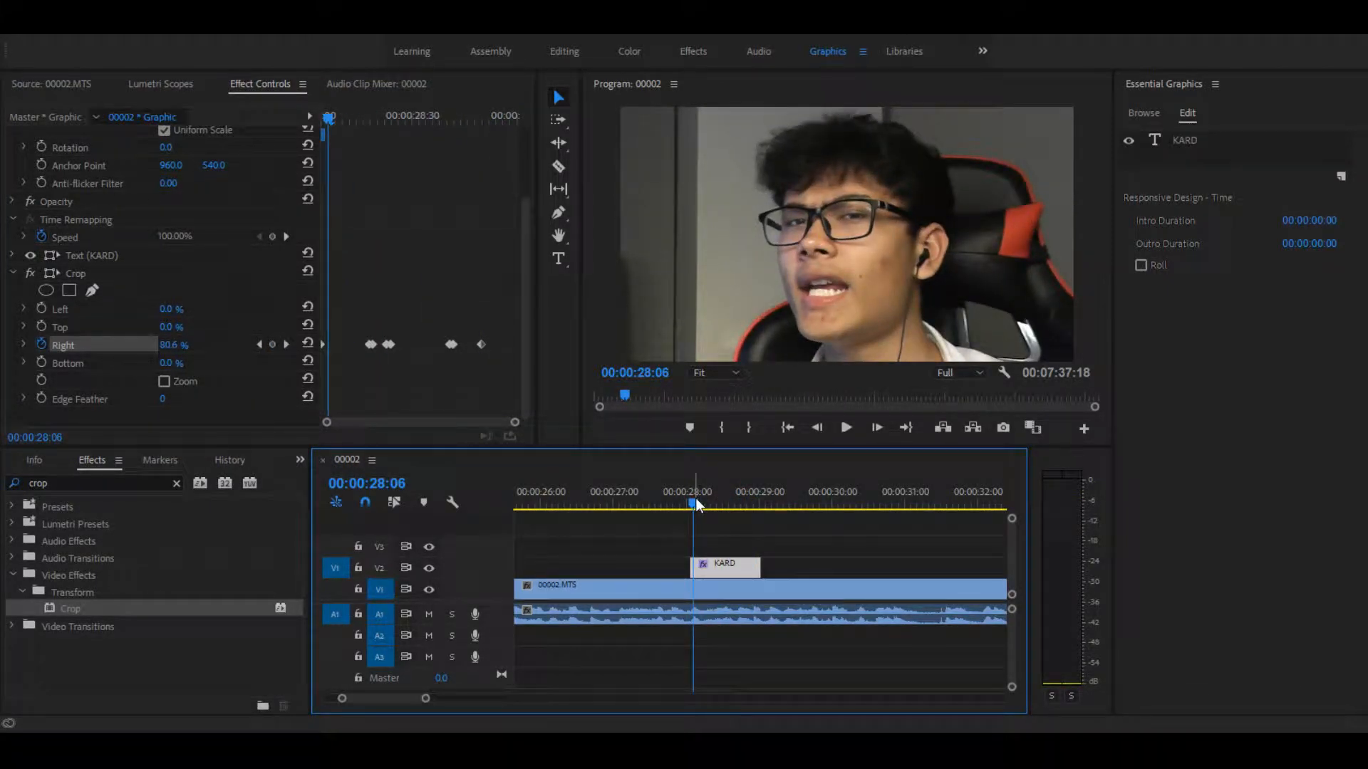
{"action": "key", "text": "space"}
Step: Replay the KARD title from just before its start to examine how the letters transition between keyframes
{"action": "key", "text": "space"}
{"action": "left_click", "coordinate": [689, 503]}
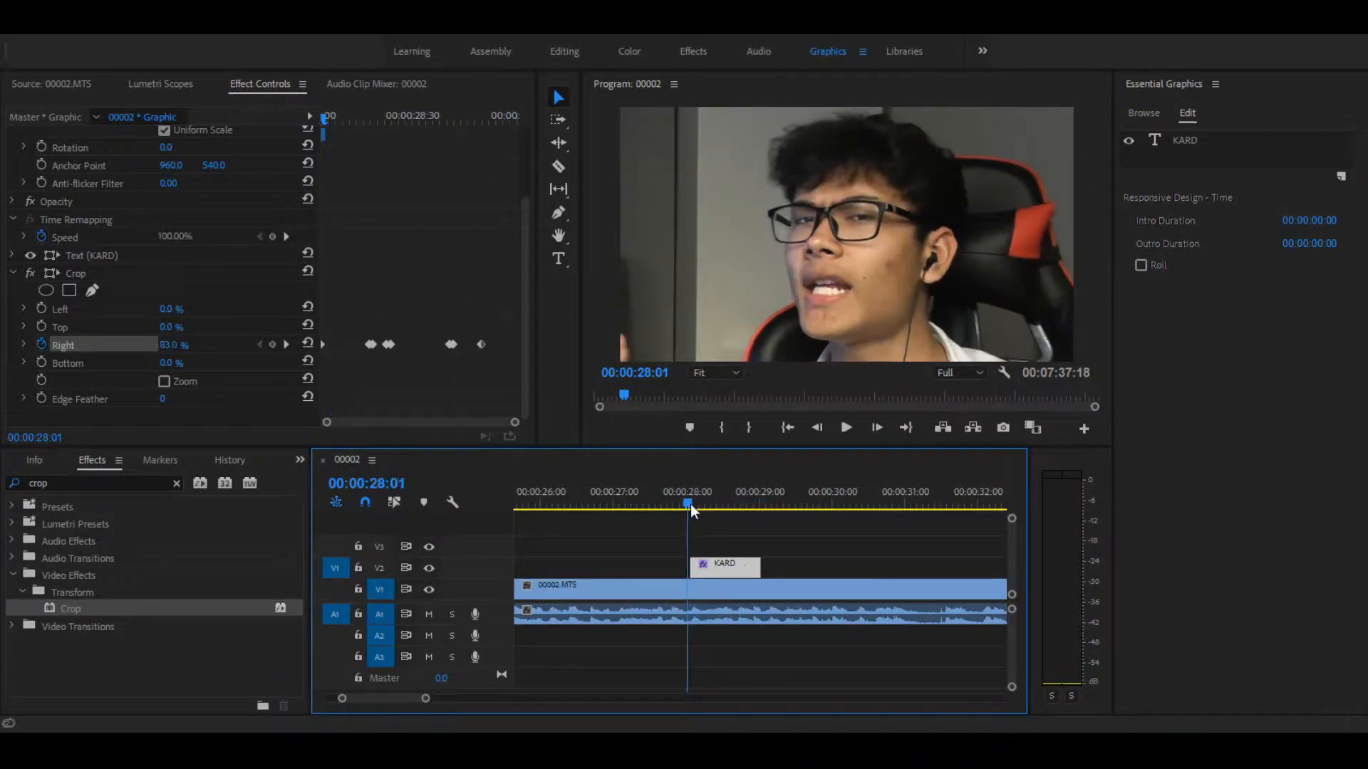
{"action": "key", "text": "space"}
{"action": "key", "text": "space"}
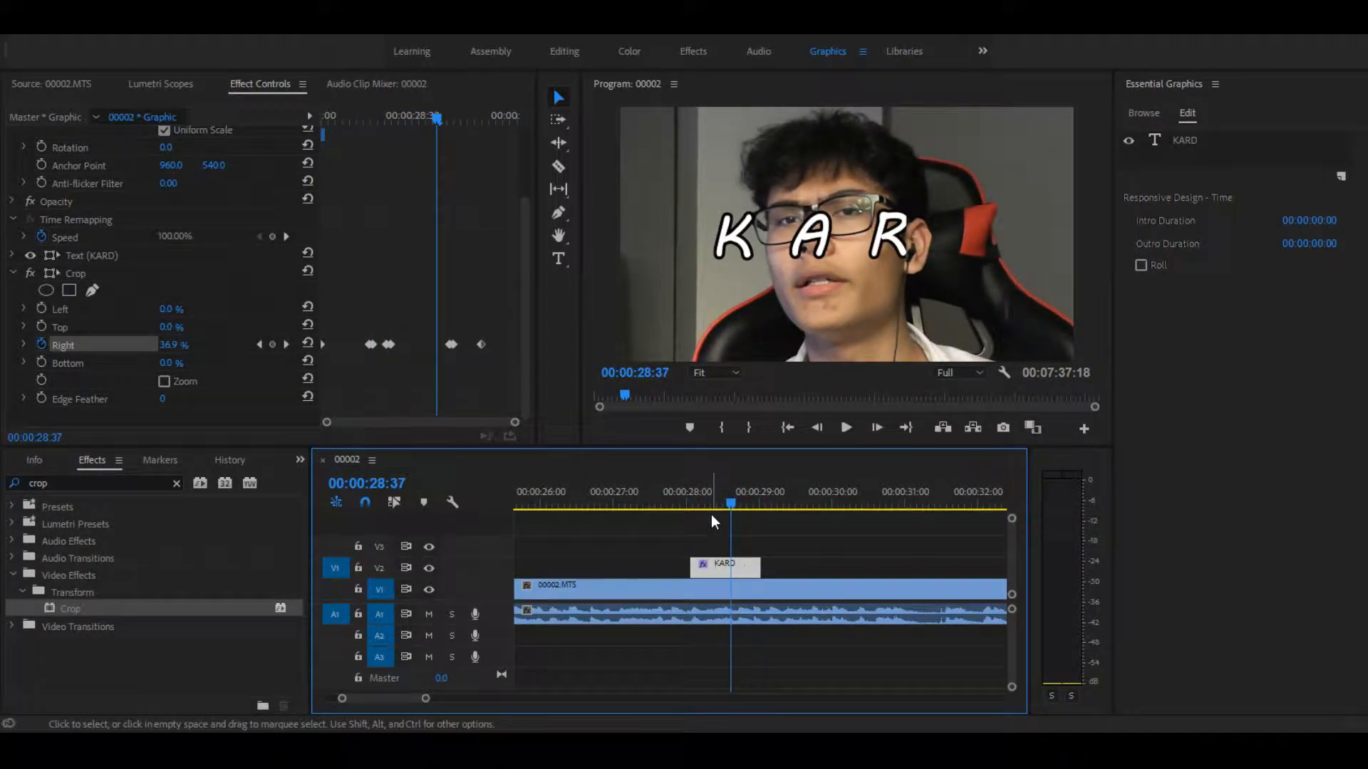
{"action": "key", "text": "space"}
{"action": "key", "text": "space"}
{"action": "left_click", "coordinate": [513, 426]}
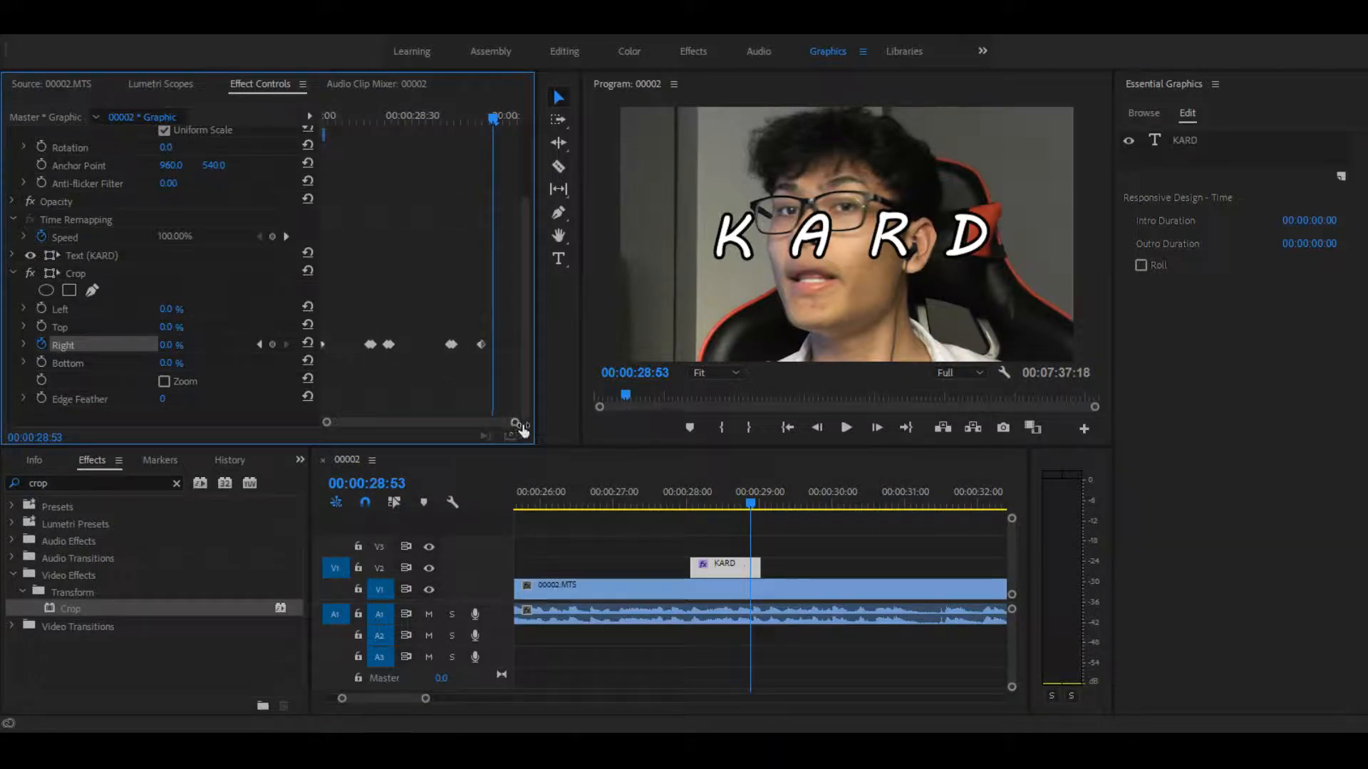
{"action": "left_click_drag", "start_coordinate": [701, 503], "coordinate": [690, 503]}
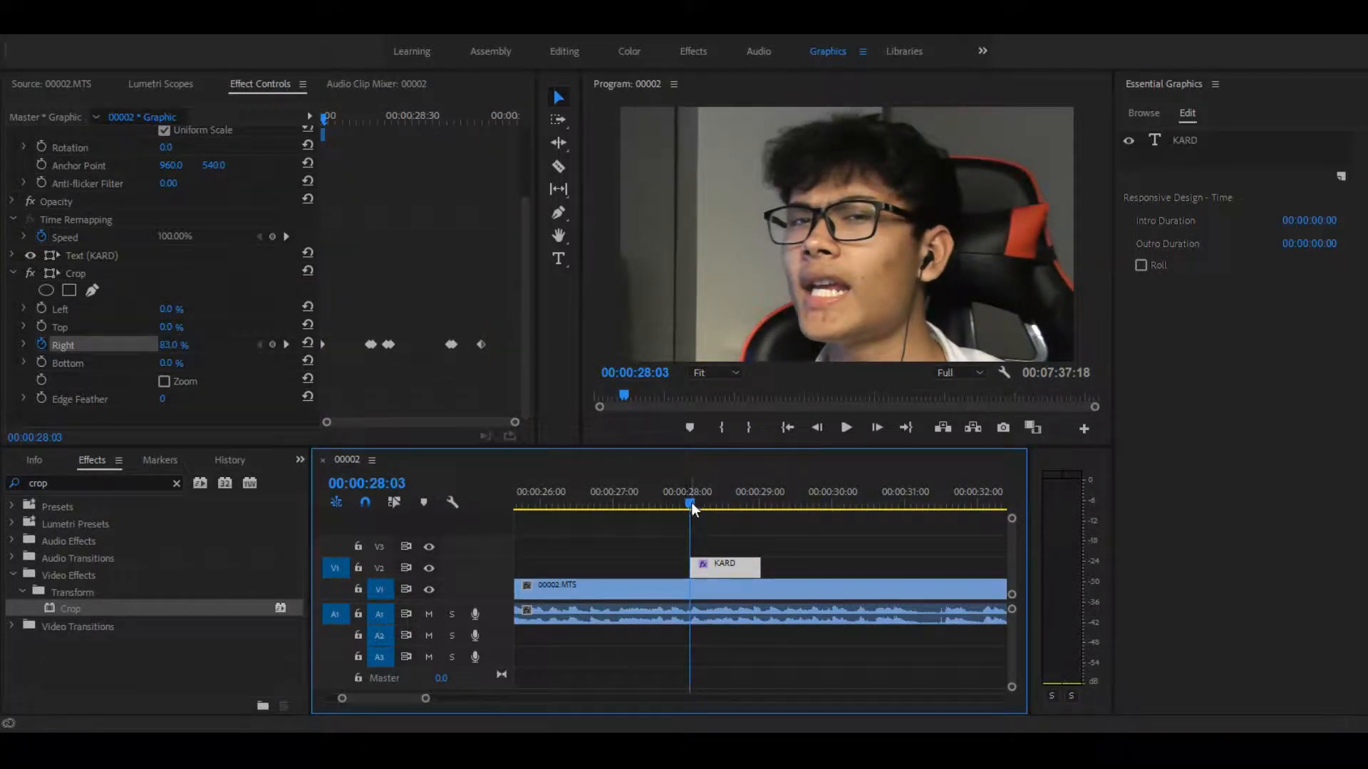
Step: Duplicate the title's starting 83% Crop Right keyframe to just before the letter K's reveal, and preview the change
{"action": "left_click_drag", "start_coordinate": [328, 118], "coordinate": [324, 147]}
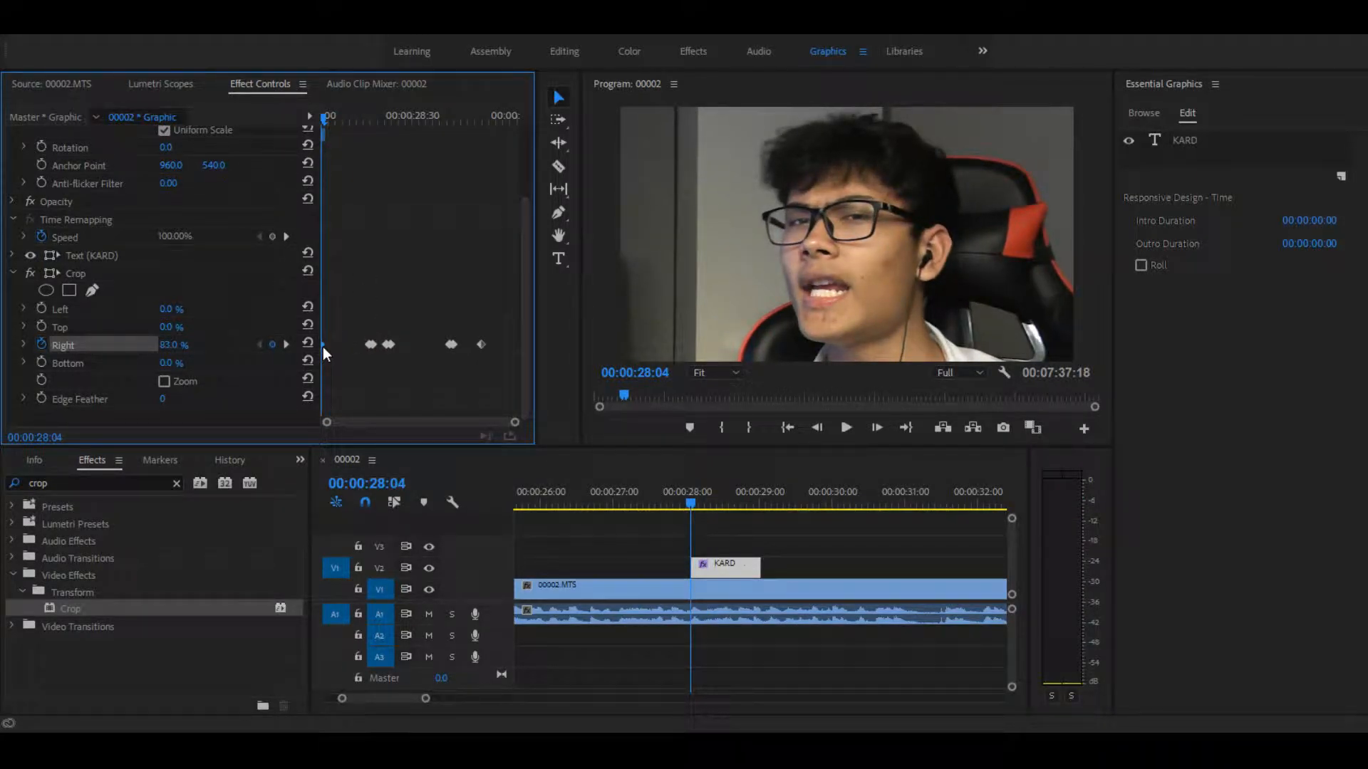
{"action": "left_click_drag", "start_coordinate": [322, 347], "coordinate": [366, 345]}
{"action": "key", "text": "space"}
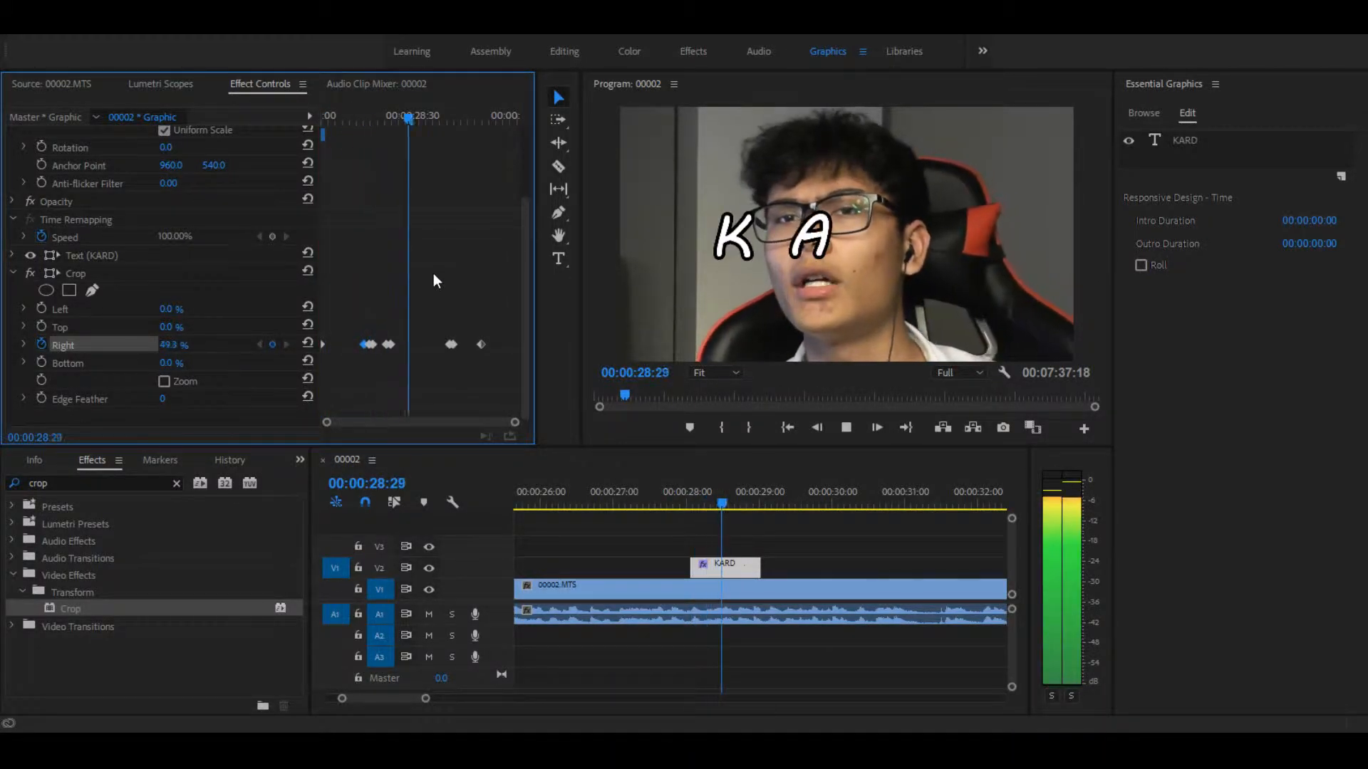
{"action": "key", "text": "space"}
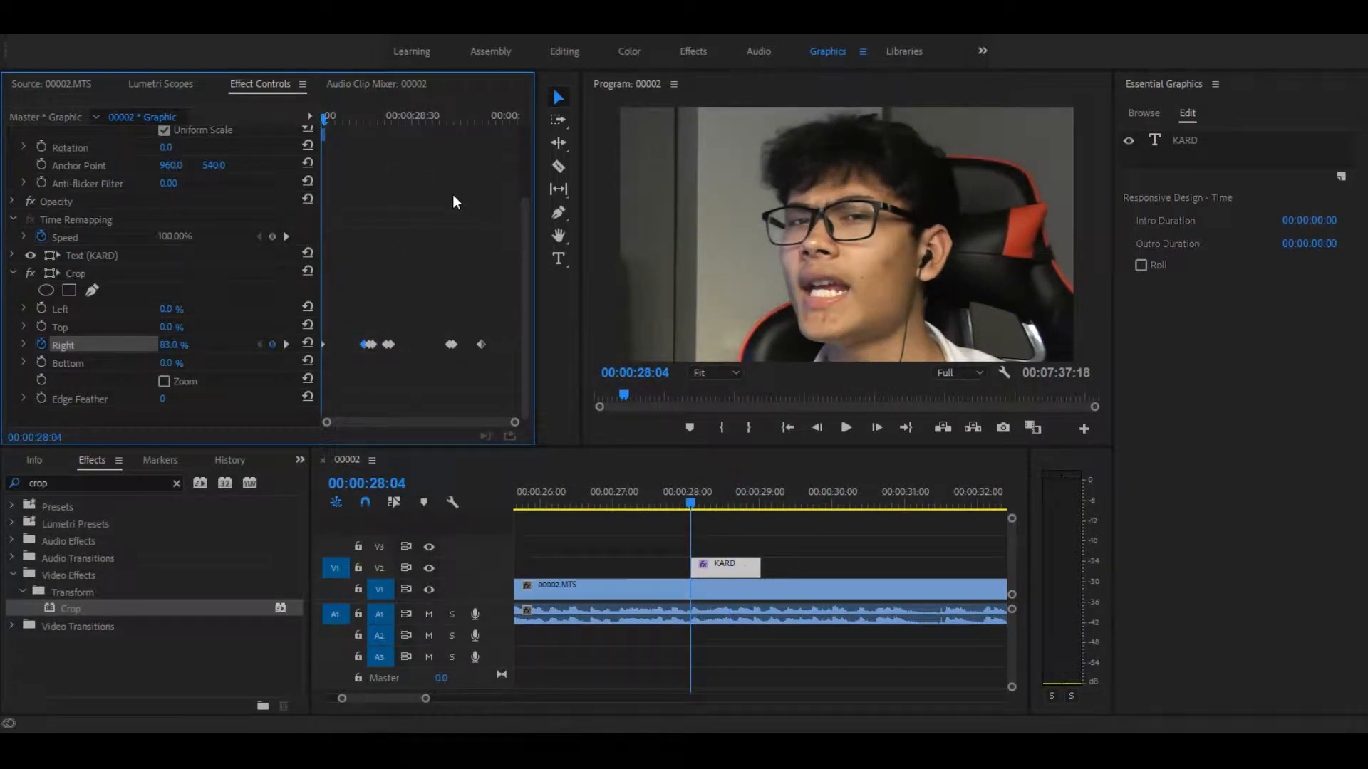
Step: Move the remaining Crop Right hold keyframes to just before the A, R and D reveals so each letter pops in
{"action": "key", "text": "space"}
{"action": "left_click_drag", "start_coordinate": [367, 120], "coordinate": [284, 113]}
{"action": "key", "text": "space"}
{"action": "key", "text": "space"}
{"action": "left_click", "coordinate": [365, 121]}
{"action": "left_click_drag", "start_coordinate": [366, 121], "coordinate": [366, 122]}
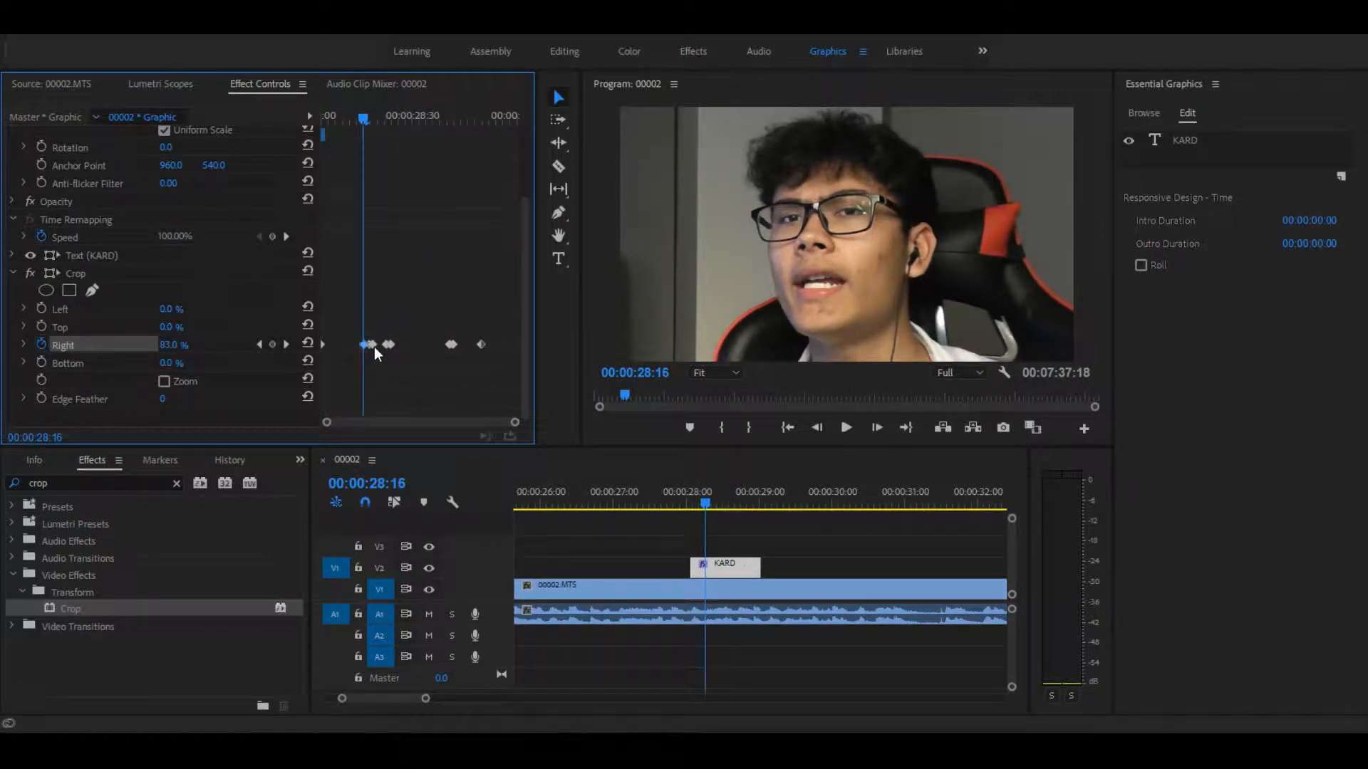
{"action": "left_click_drag", "start_coordinate": [376, 345], "coordinate": [478, 345]}
Step: Play the title repeatedly from its first frame to compare each letter's appearance with the spoken letters
{"action": "left_click_drag", "start_coordinate": [344, 123], "coordinate": [299, 120]}
{"action": "key", "text": "space"}
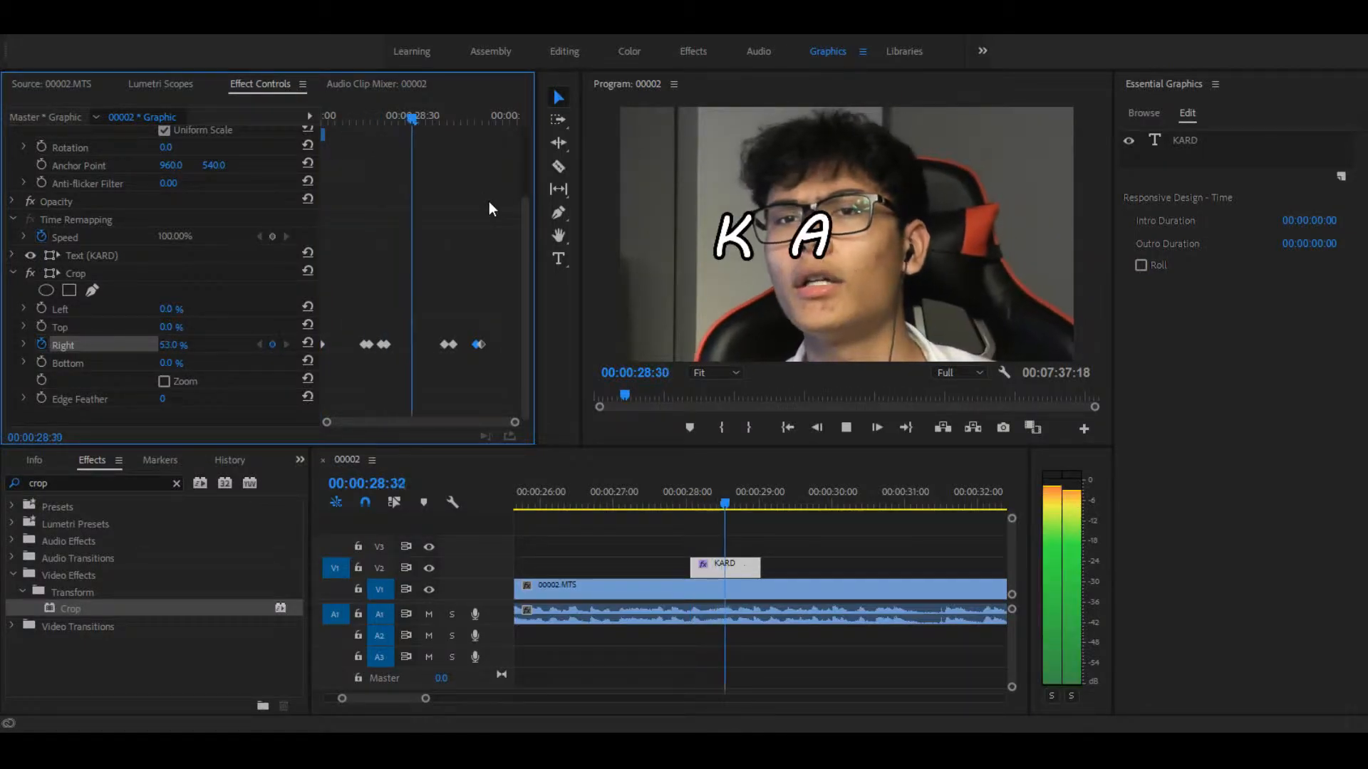
{"action": "key", "text": "space"}
{"action": "left_click_drag", "start_coordinate": [392, 116], "coordinate": [336, 107]}
{"action": "key", "text": "space"}
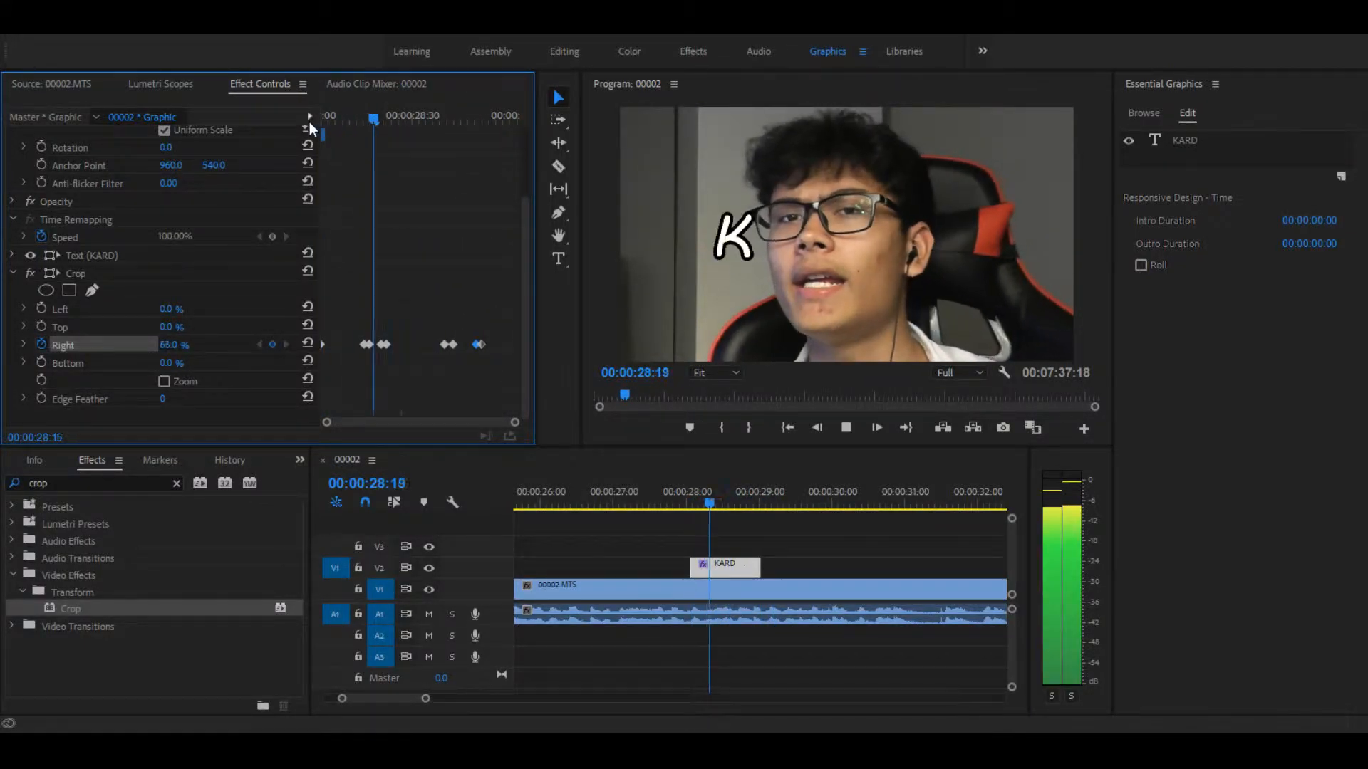
{"action": "key", "text": "space"}
{"action": "left_click_drag", "start_coordinate": [705, 500], "coordinate": [693, 498]}
{"action": "left_click", "coordinate": [321, 121]}
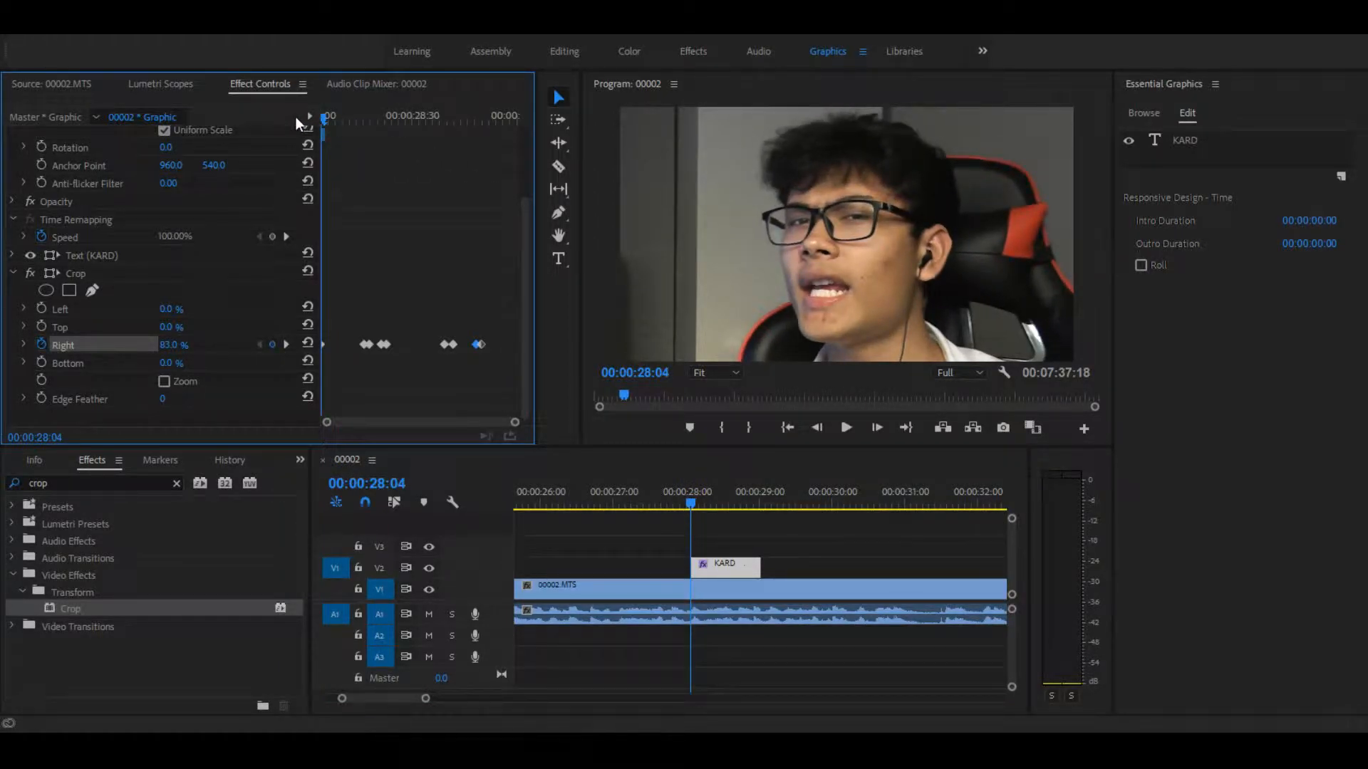
{"action": "key", "text": "space"}
{"action": "key", "text": "space"}
{"action": "left_click", "coordinate": [323, 121]}
{"action": "key", "text": "space"}
{"action": "key", "text": "space"}
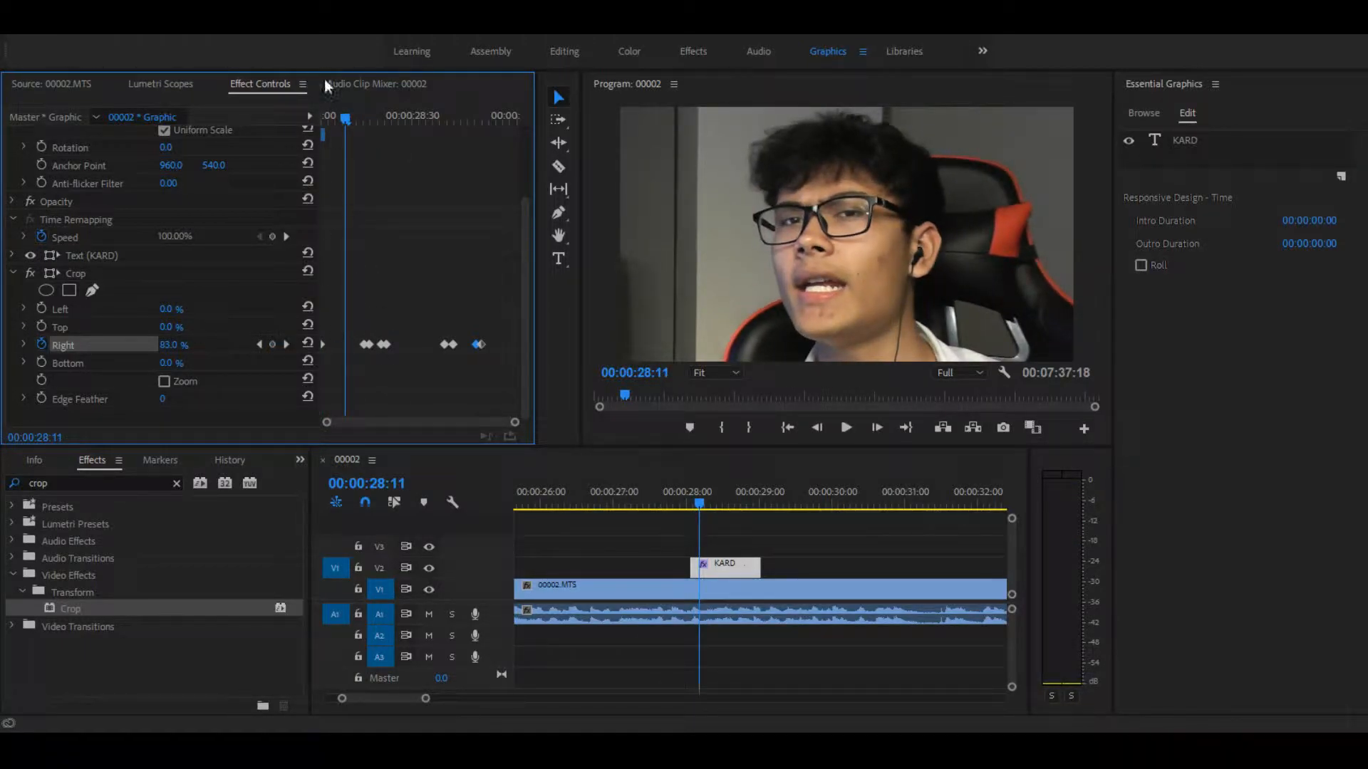
{"action": "left_click_drag", "start_coordinate": [352, 122], "coordinate": [297, 105]}
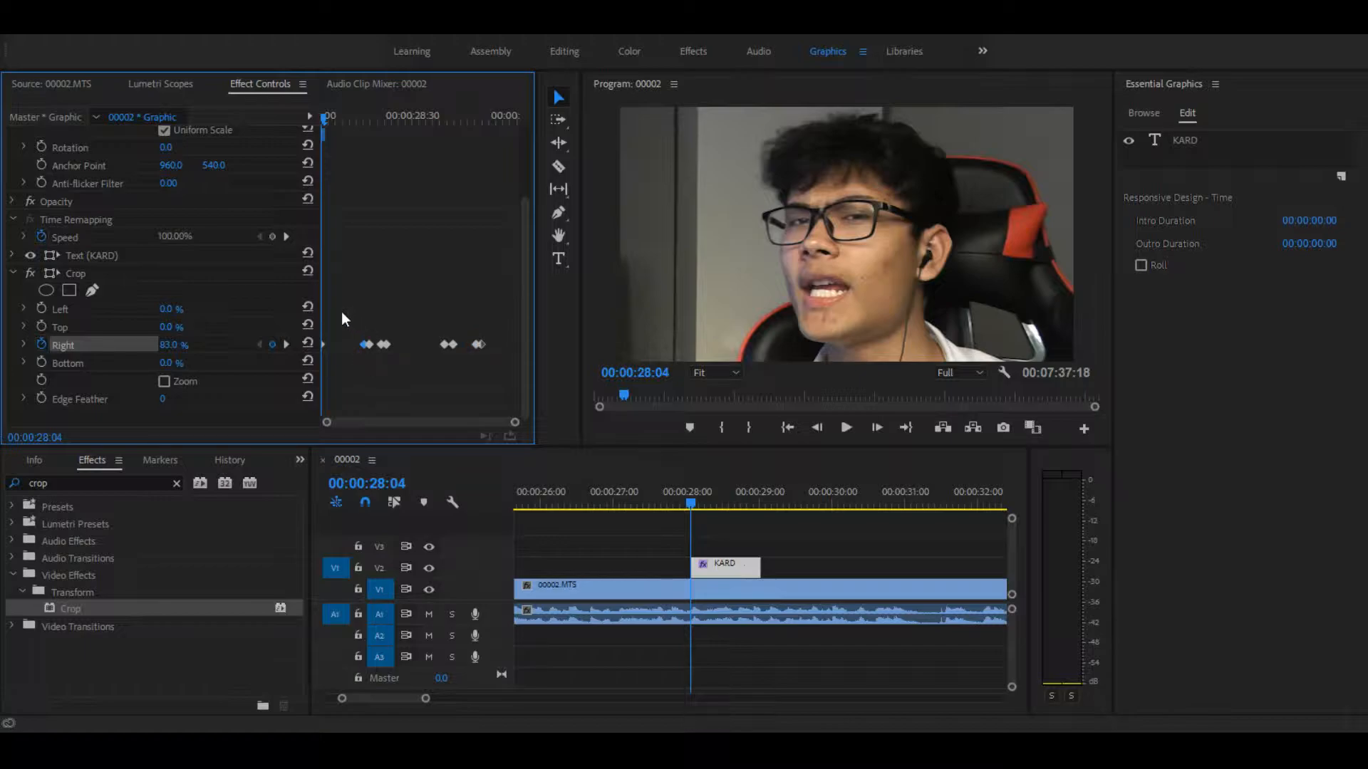
Step: Shift all four letters' Crop Right keyframe pairs earlier, with K's just after the title's start and A's at 00:00:28:15
{"action": "left_click", "coordinate": [366, 345]}
{"action": "left_click_drag", "start_coordinate": [367, 346], "coordinate": [342, 345]}
{"action": "key", "text": "space"}
{"action": "mouse_move", "coordinate": [343, 347]}
{"action": "left_mouse_down"}
{"action": "mouse_move", "coordinate": [332, 353]}
{"action": "mouse_move", "coordinate": [376, 344]}
{"action": "mouse_move", "coordinate": [362, 345]}
{"action": "left_mouse_up"}
{"action": "left_click", "coordinate": [447, 347]}
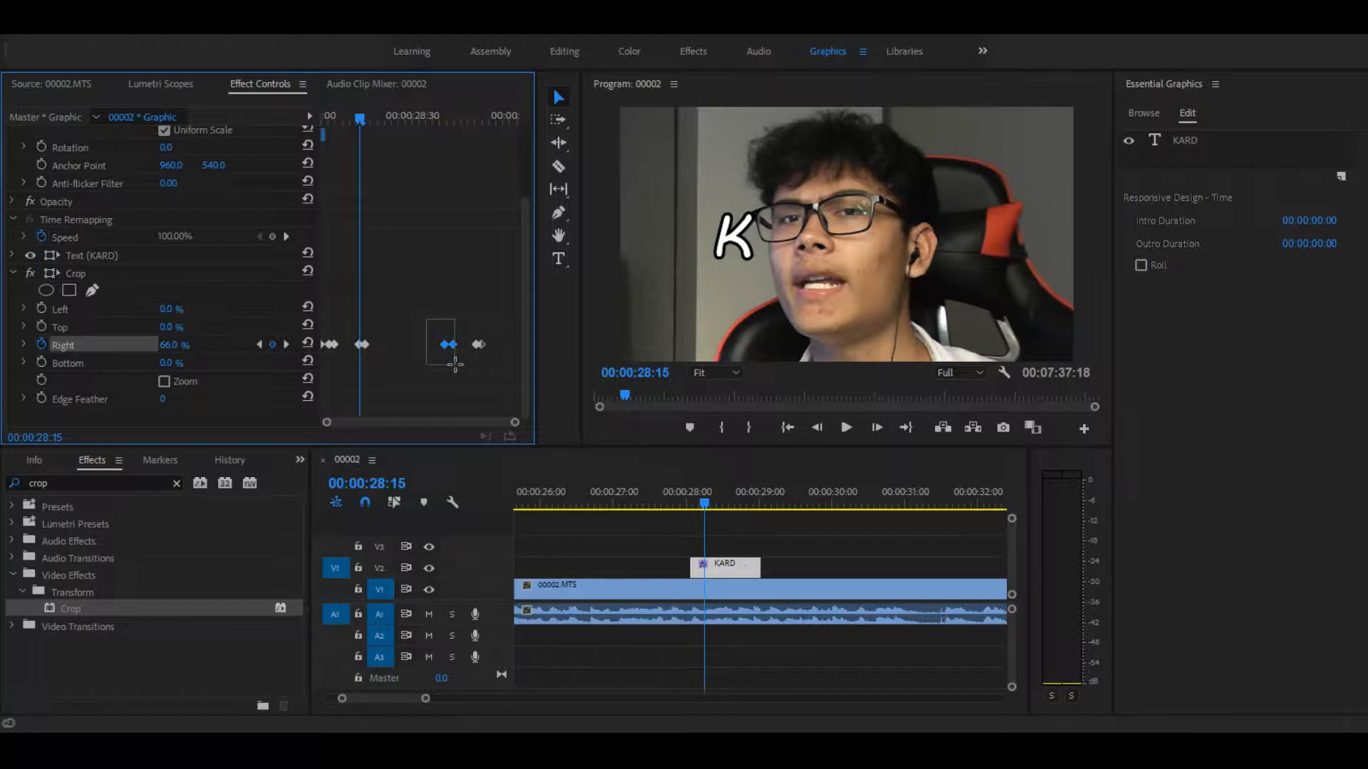
{"action": "left_click_drag", "start_coordinate": [449, 345], "coordinate": [391, 344]}
{"action": "left_click_drag", "start_coordinate": [479, 345], "coordinate": [417, 349]}
{"action": "key", "text": "space"}
{"action": "key", "text": "space"}
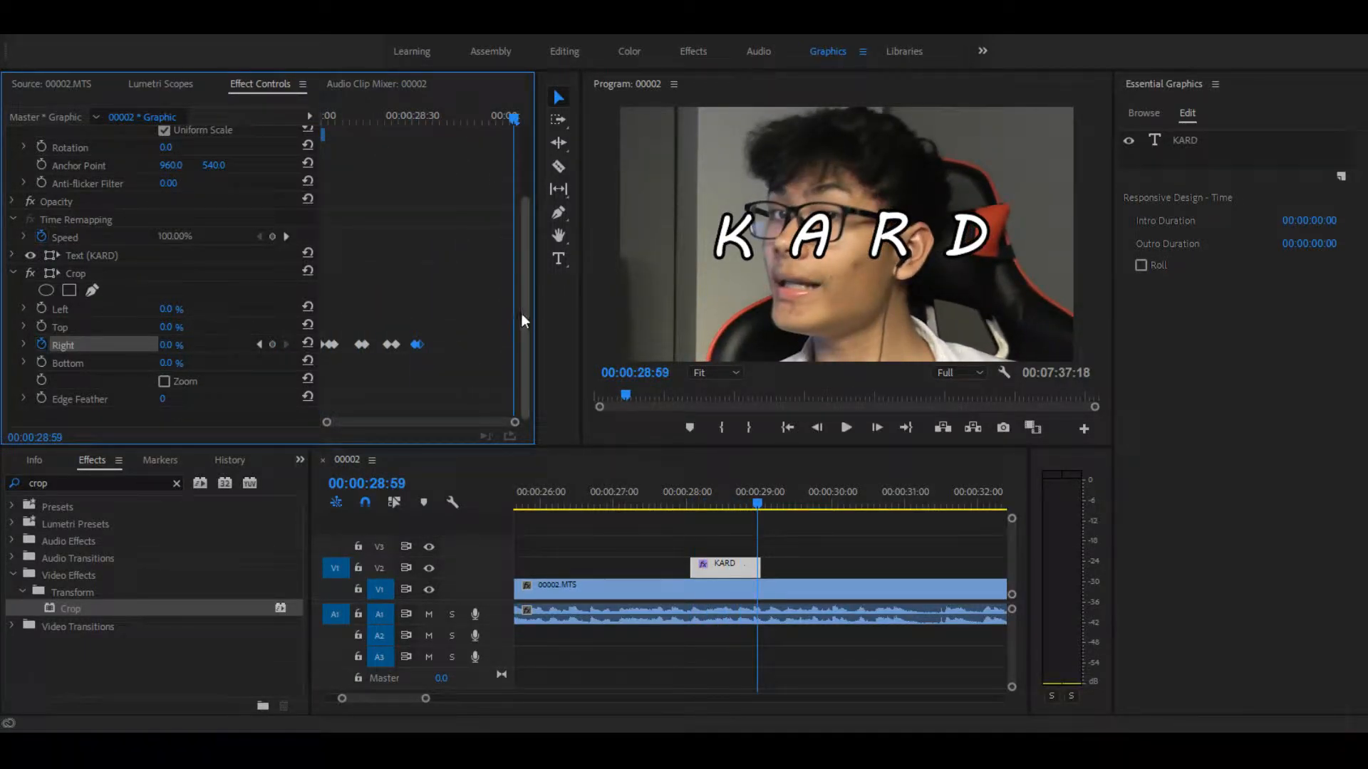
Step: Delay the letter D's Crop Right keyframe pair to 00:00:28:44 to match the speech
{"action": "left_click_drag", "start_coordinate": [418, 345], "coordinate": [428, 345]}
{"action": "left_click_drag", "start_coordinate": [348, 114], "coordinate": [275, 91]}
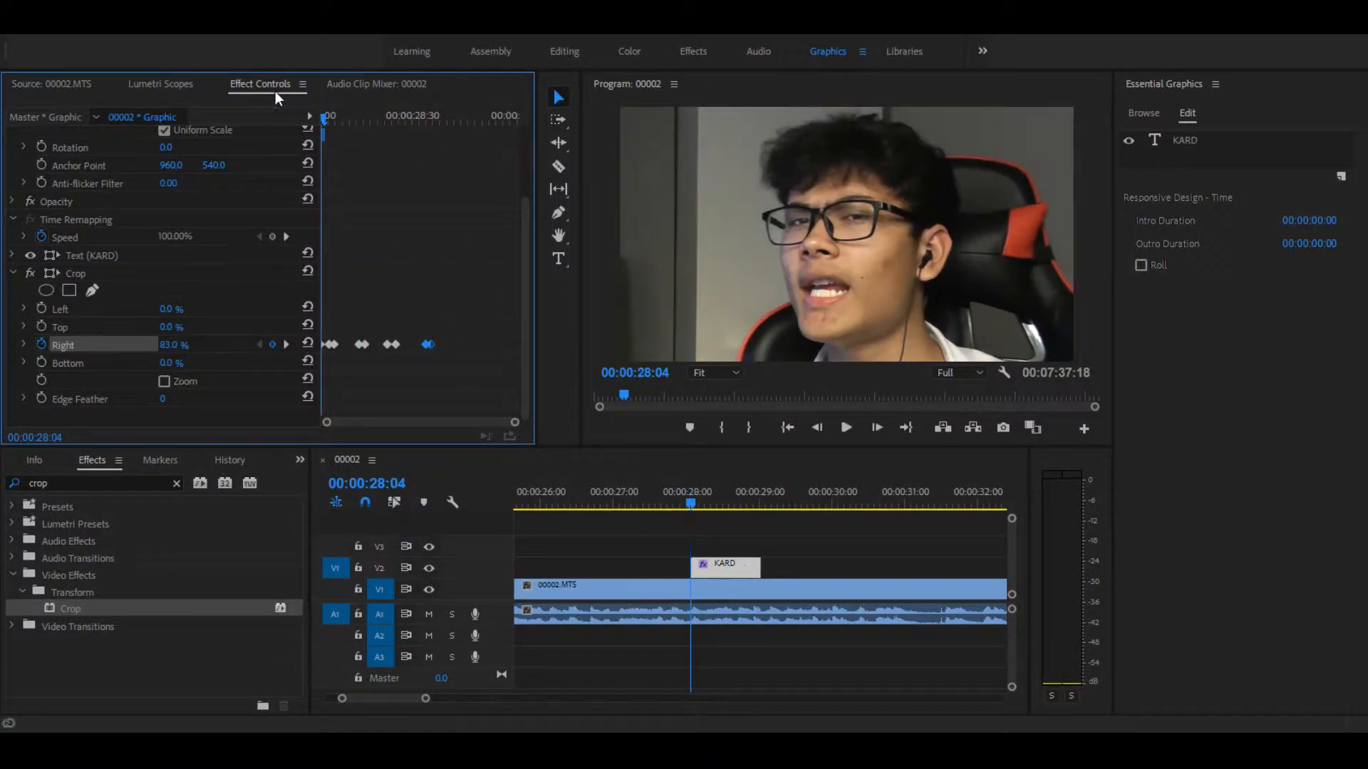
{"action": "key", "text": "space"}
{"action": "left_click_drag", "start_coordinate": [455, 116], "coordinate": [262, 122]}
{"action": "key", "text": "space"}
{"action": "key", "text": "space"}
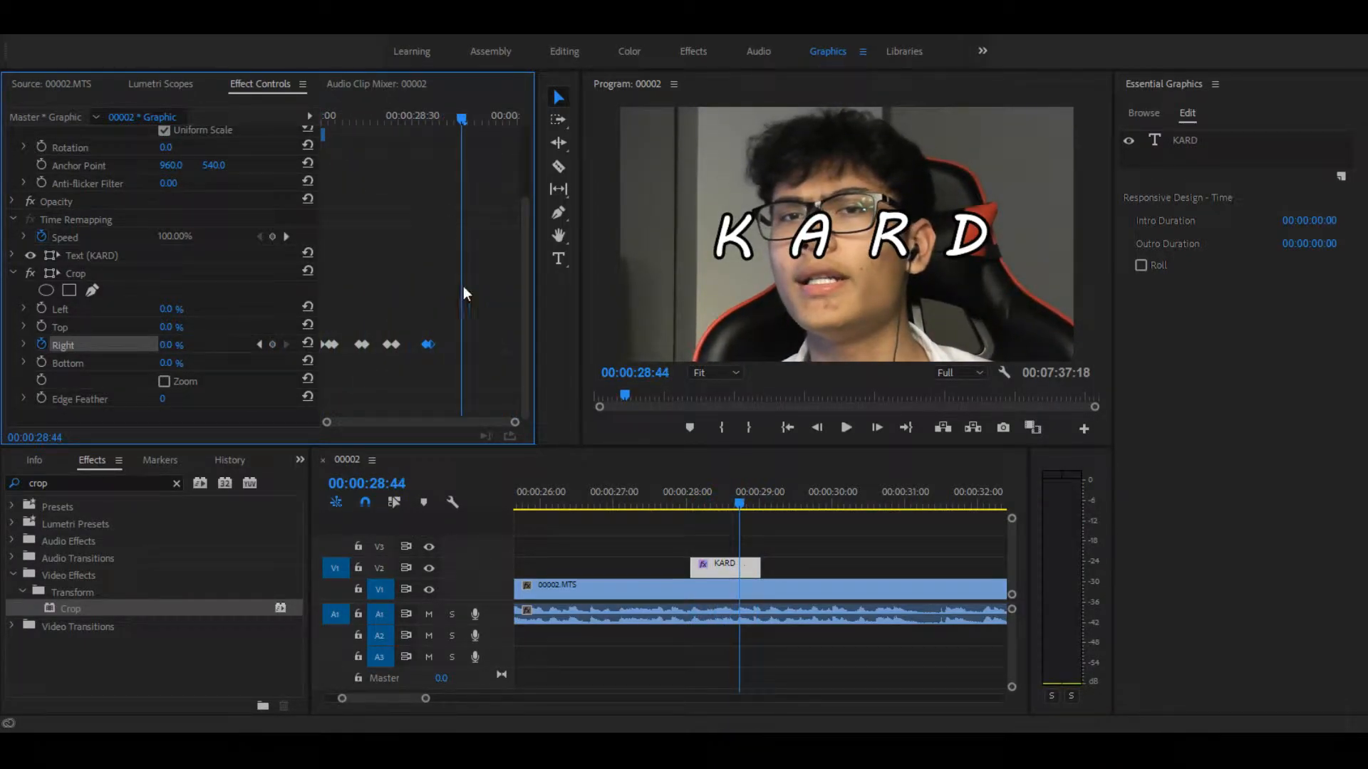
{"action": "left_click_drag", "start_coordinate": [427, 345], "coordinate": [463, 345]}
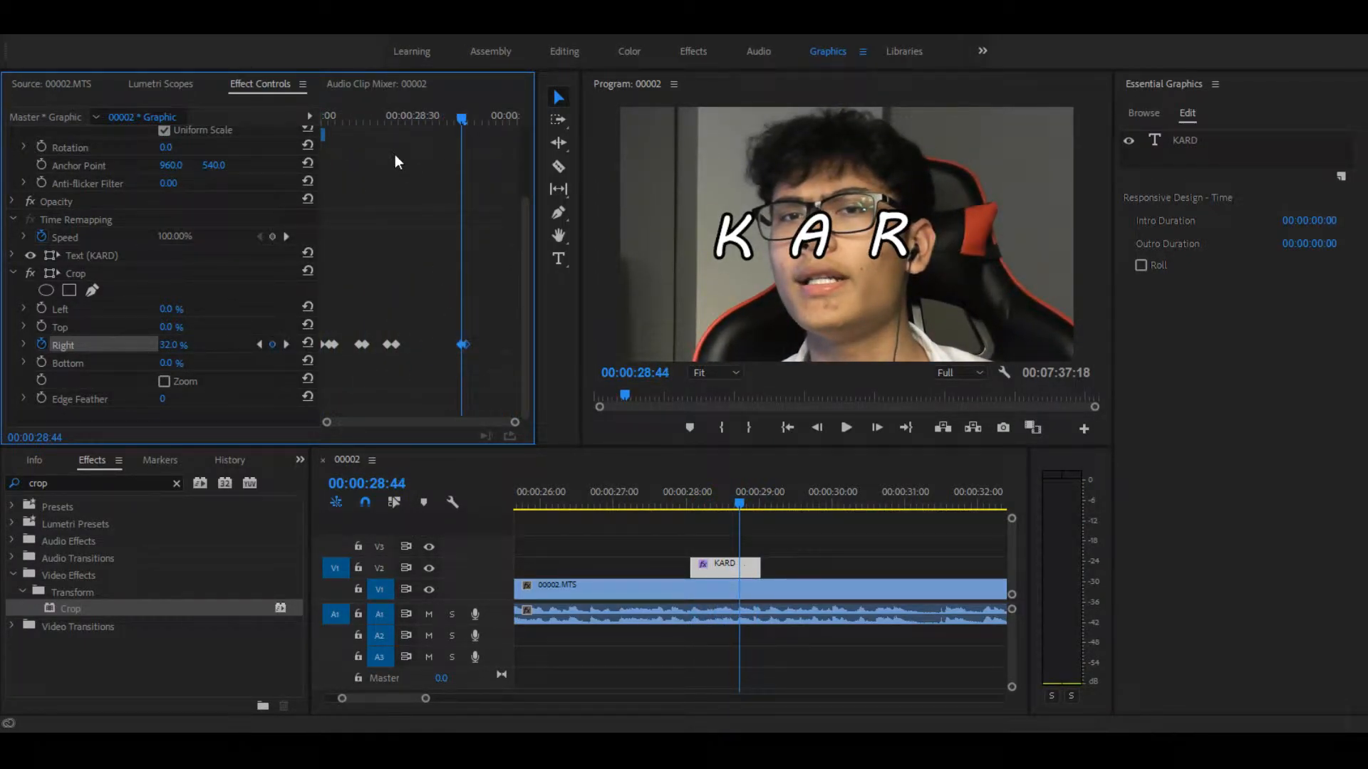
Step: Delay the letter R's Crop Right keyframe pair, placing it between the A and D pairs and nearer to D's
{"action": "left_click_drag", "start_coordinate": [462, 118], "coordinate": [238, 103]}
{"action": "key", "text": "space"}
{"action": "key", "text": "space"}
{"action": "left_click_drag", "start_coordinate": [467, 119], "coordinate": [311, 143]}
Step: Play the retimed title several times from its start to check the A and R reveals against the voice
{"action": "key", "text": "space"}
{"action": "key", "text": "space"}
{"action": "left_click", "coordinate": [423, 119]}
{"action": "left_click_drag", "start_coordinate": [394, 344], "coordinate": [426, 345]}
{"action": "left_click", "coordinate": [338, 118]}
{"action": "key", "text": "space"}
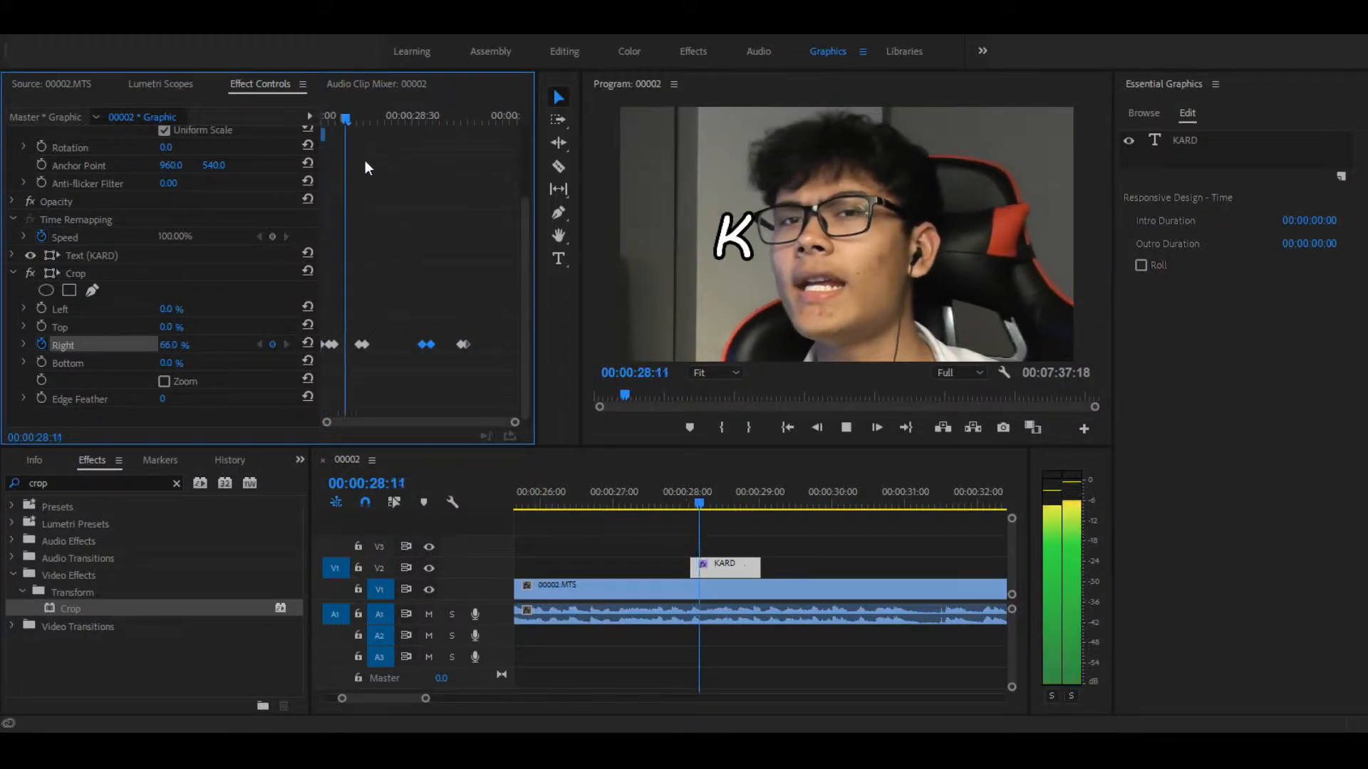
{"action": "key", "text": "space"}
{"action": "key", "text": "space"}
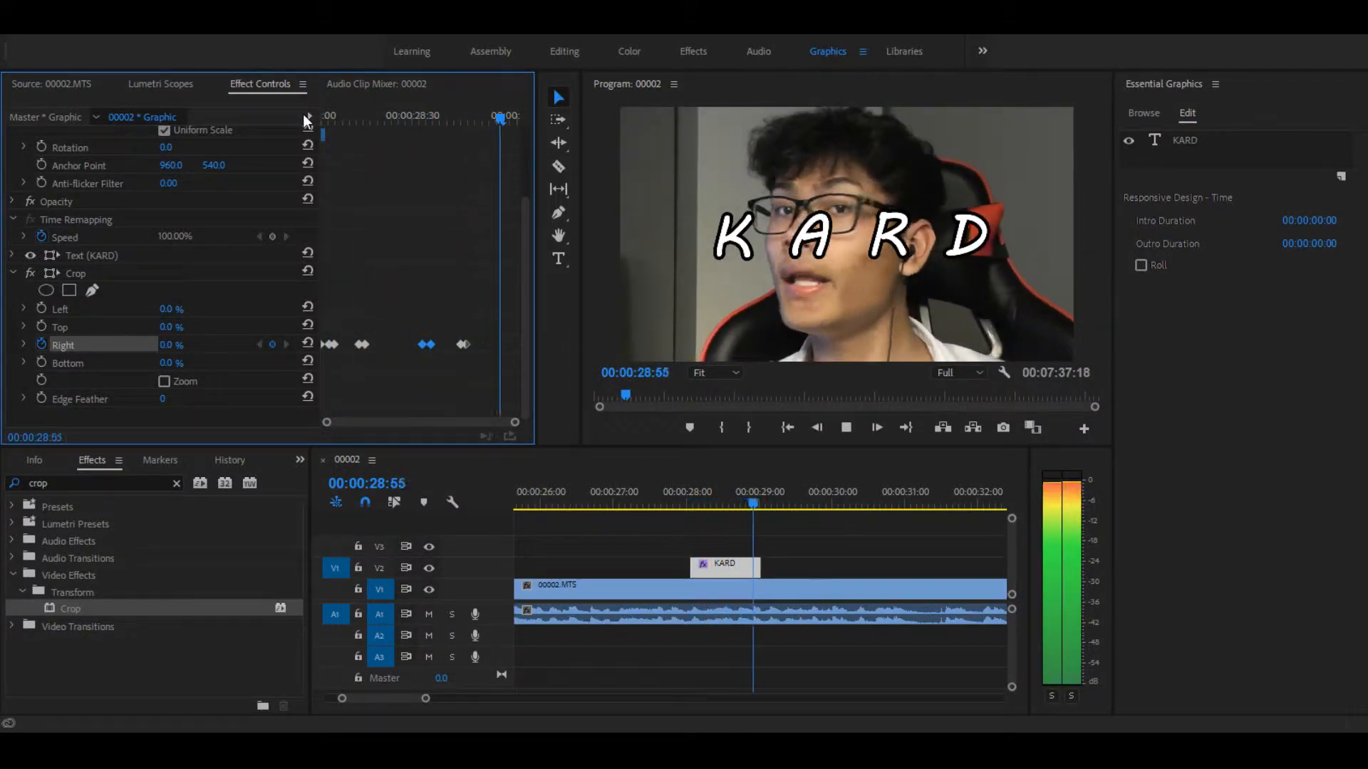
{"action": "key", "text": "space"}
{"action": "key", "text": "space"}
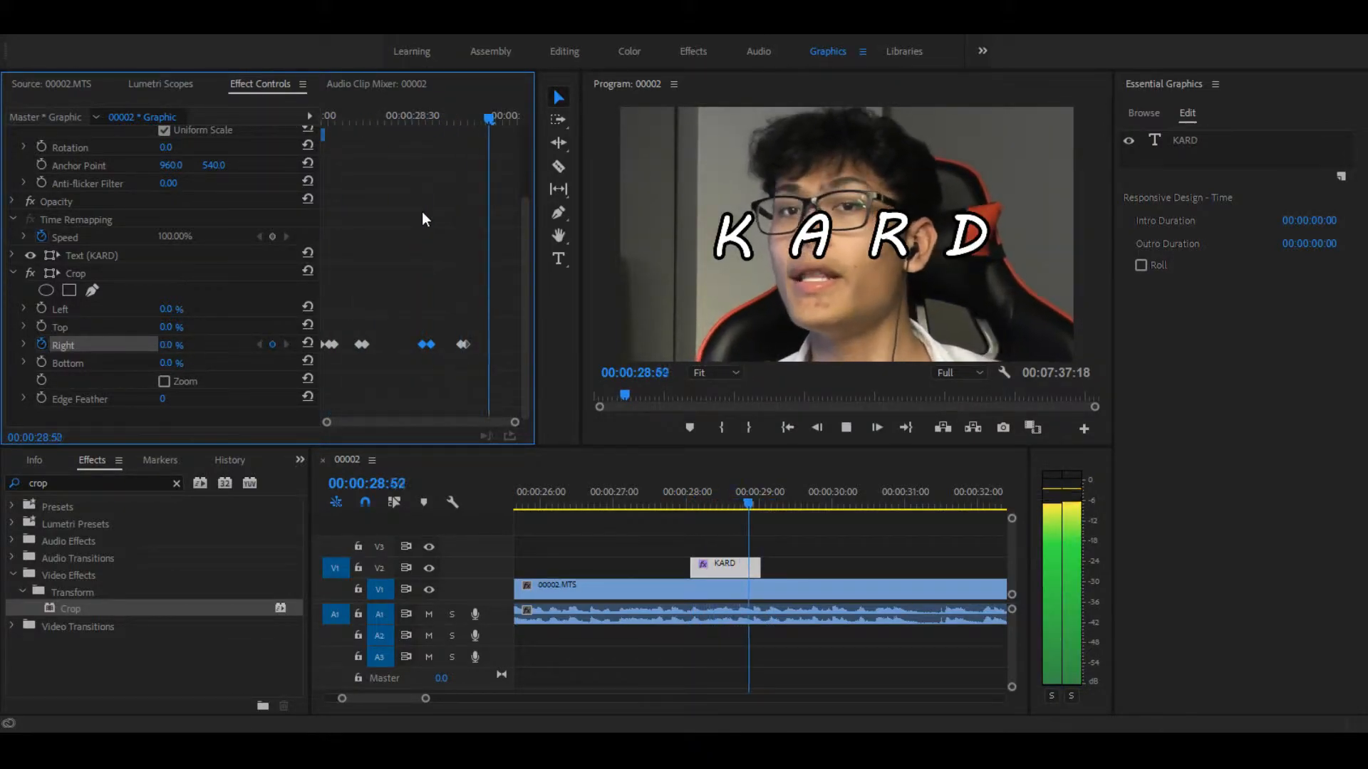
{"action": "key", "text": "space"}
{"action": "left_click_drag", "start_coordinate": [463, 118], "coordinate": [280, 104]}
{"action": "key", "text": "space"}
{"action": "key", "text": "space"}
{"action": "key", "text": "space"}
{"action": "key", "text": "space"}
Step: Move the letter A's Crop Right keyframe pair slightly earlier and bring the R pair closer to it
{"action": "left_click_drag", "start_coordinate": [362, 344], "coordinate": [351, 344]}
{"action": "left_click_drag", "start_coordinate": [404, 306], "coordinate": [429, 346]}
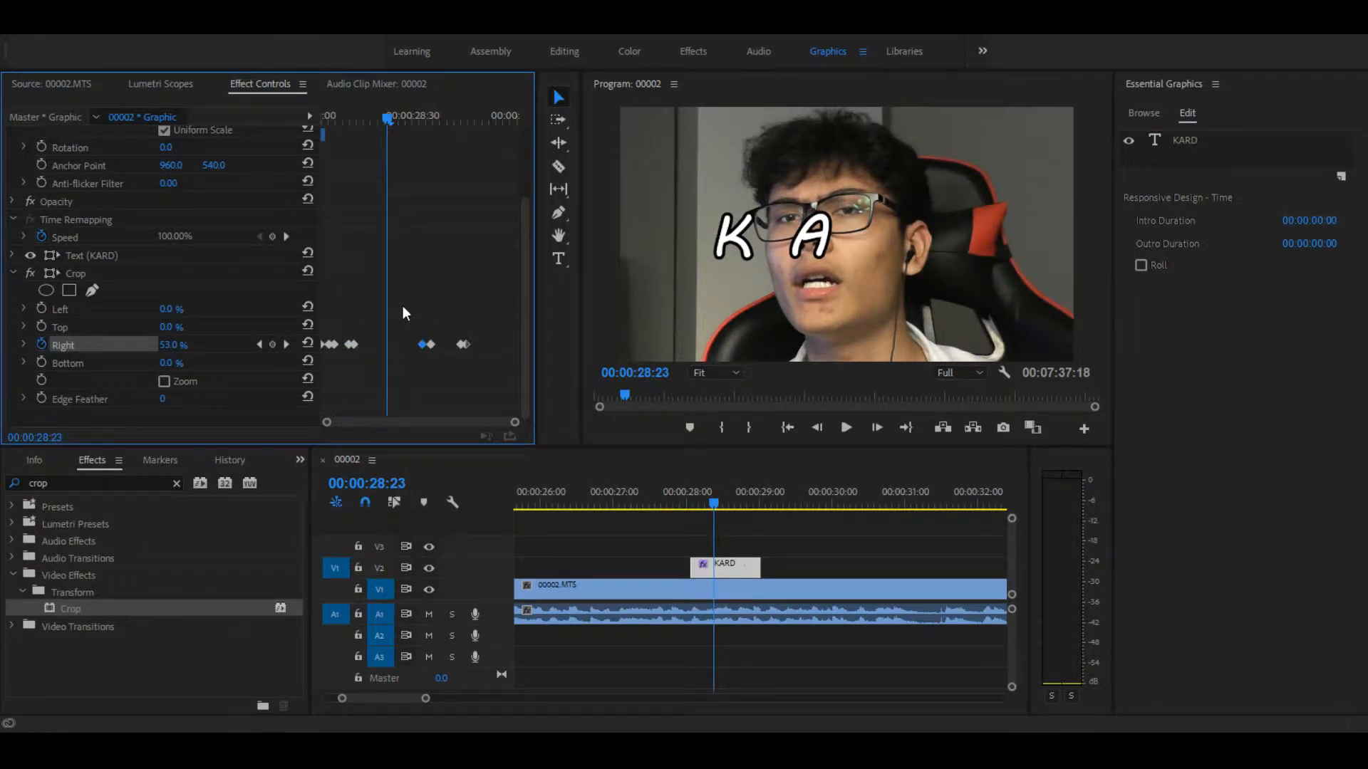
{"action": "left_click_drag", "start_coordinate": [424, 344], "coordinate": [399, 349]}
{"action": "left_click", "coordinate": [328, 115]}
{"action": "key", "text": "space"}
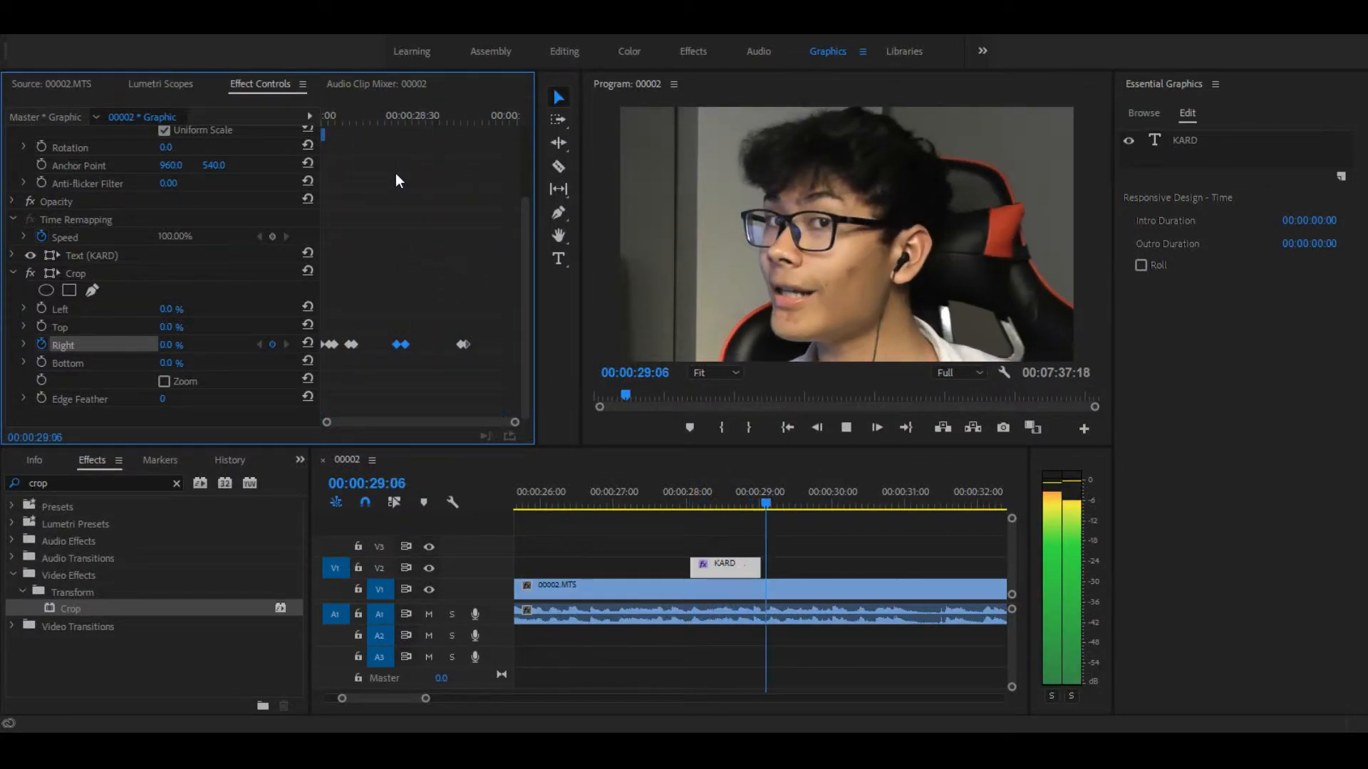
{"action": "key", "text": "space"}
Step: Move the letter R's Crop Right keyframe pair a few frames earlier and preview the title from its start
{"action": "left_click_drag", "start_coordinate": [397, 344], "coordinate": [384, 344]}
{"action": "left_click_drag", "start_coordinate": [326, 117], "coordinate": [272, 102]}
{"action": "key", "text": "space"}
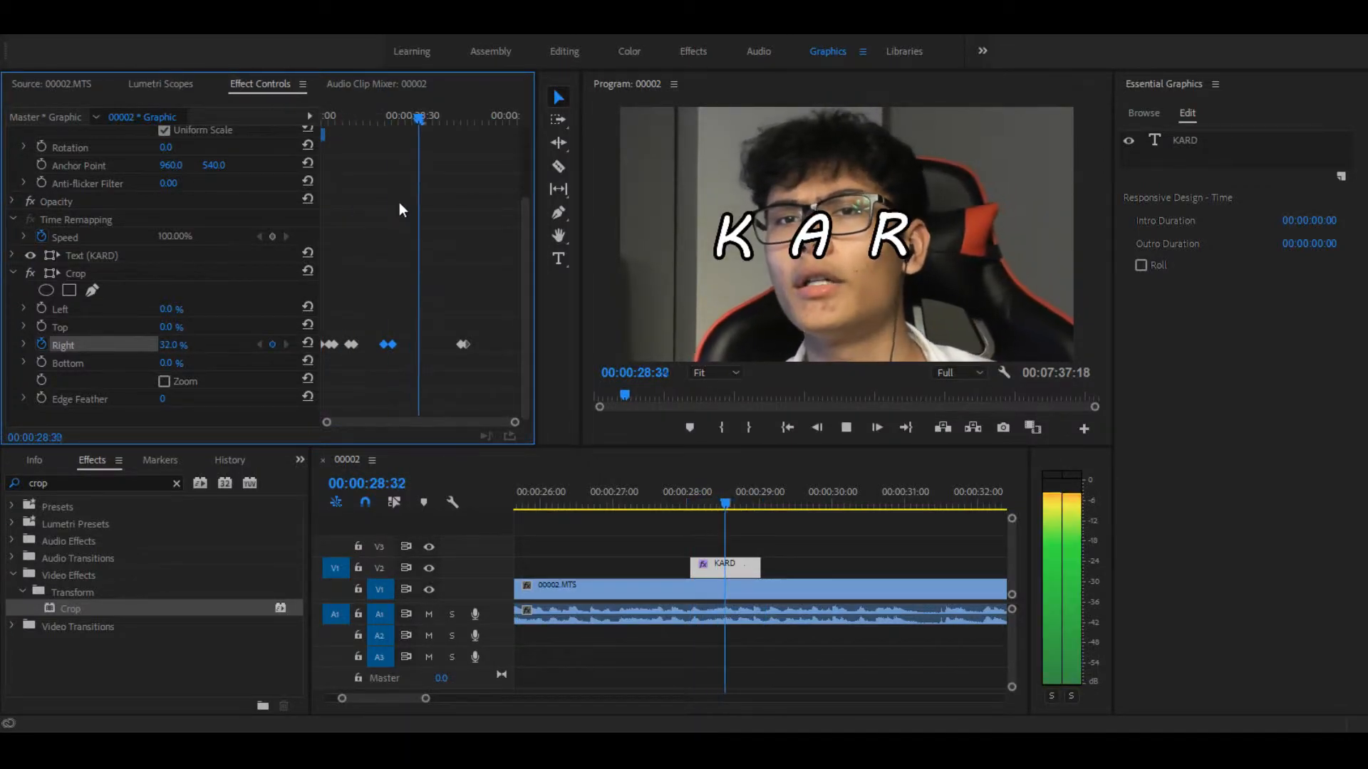
{"action": "key", "text": "space"}
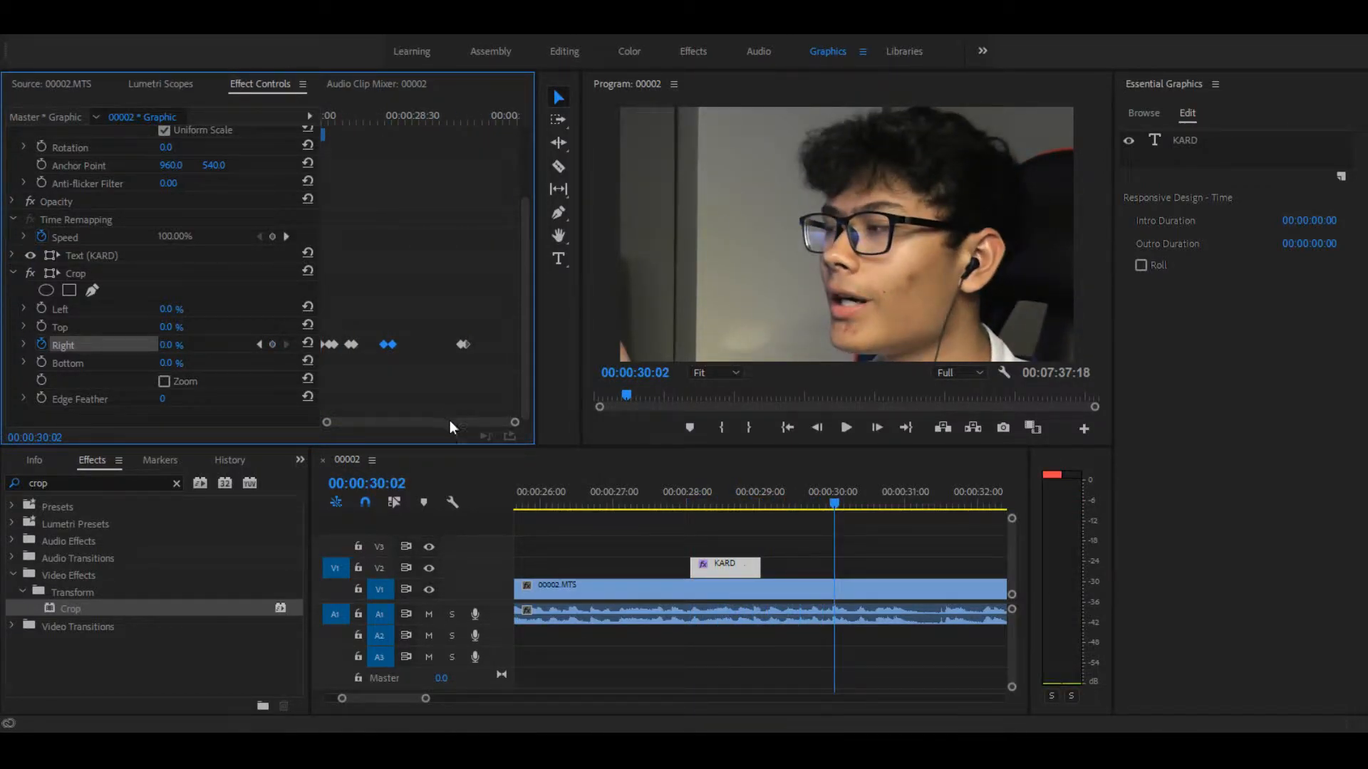
Step: Select the KARD title and play the sequence from 00:00:27:40 to review the finished reveal
{"action": "left_click", "coordinate": [725, 522]}
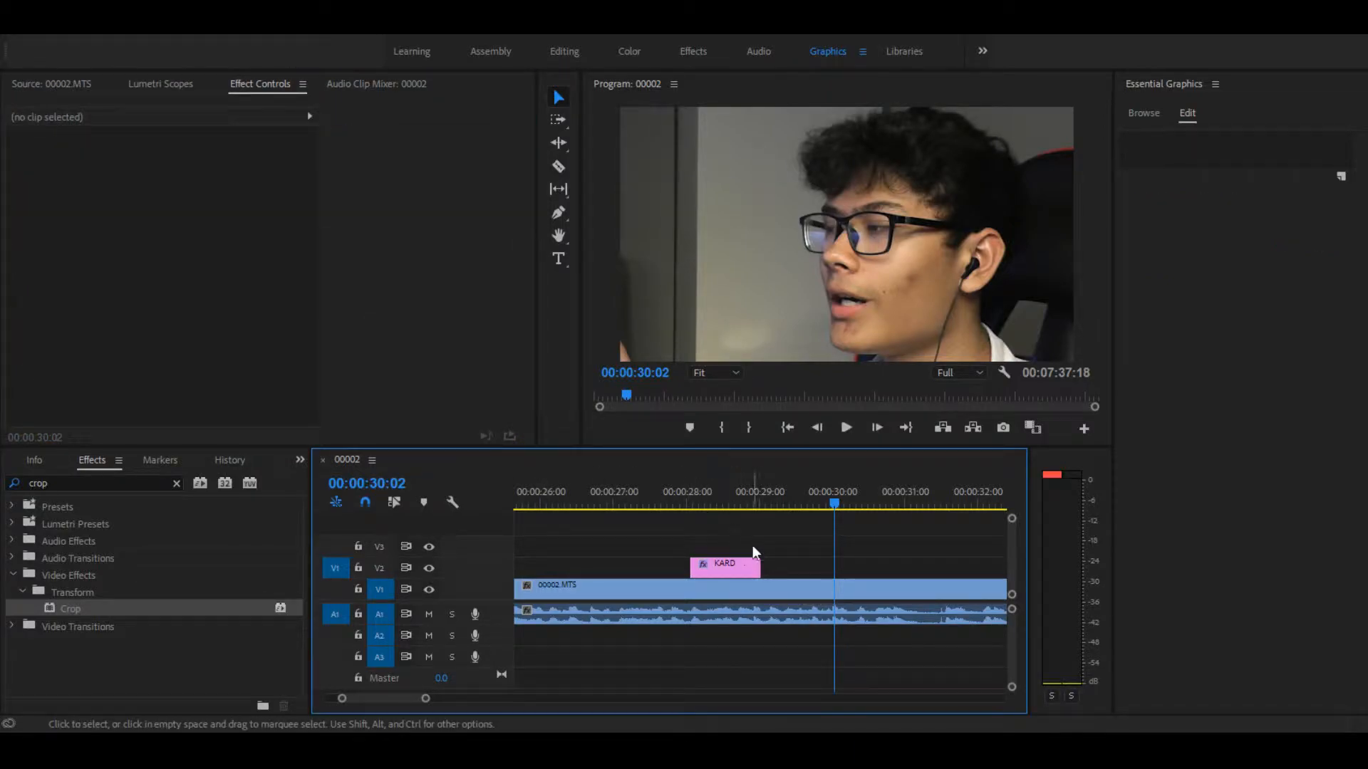
{"action": "left_click", "coordinate": [715, 553]}
{"action": "left_click_drag", "start_coordinate": [619, 492], "coordinate": [715, 503]}
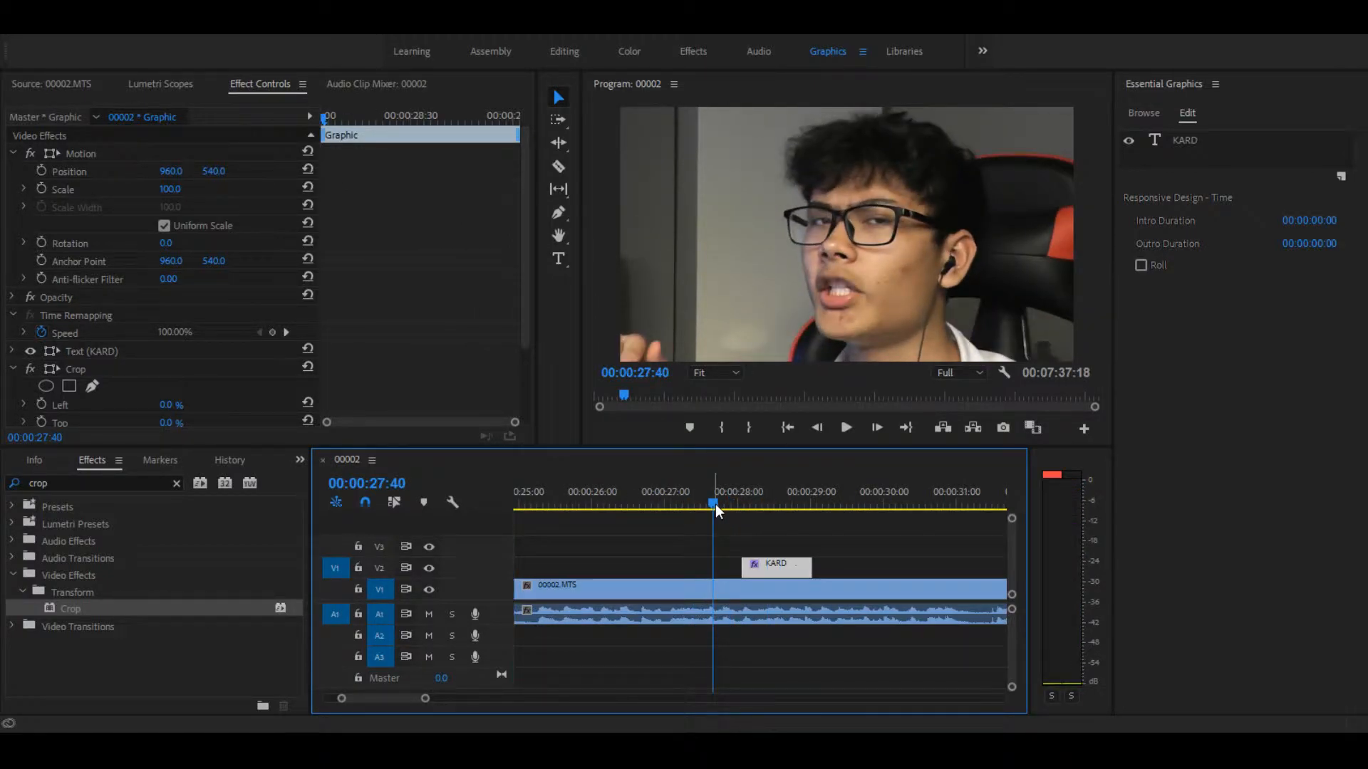
{"action": "key", "text": "space"}
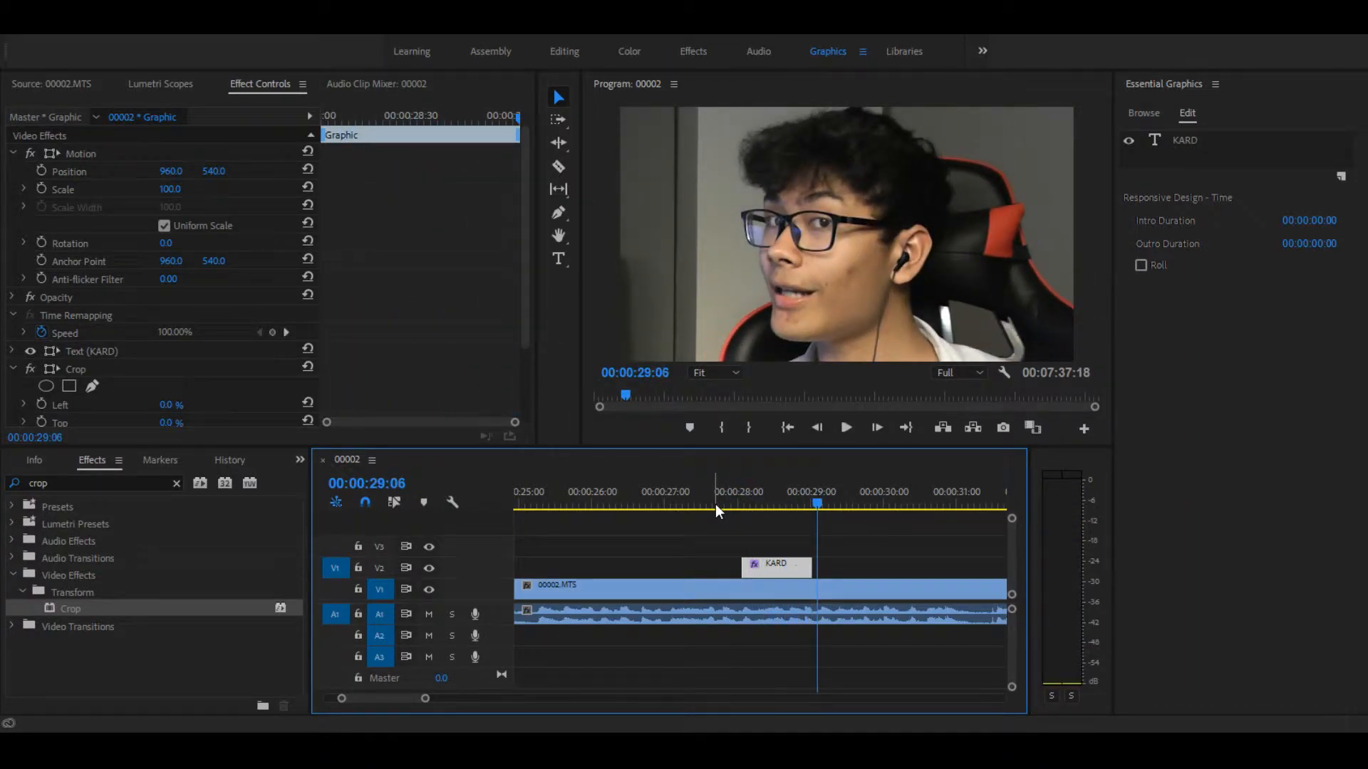
{"action": "key", "text": "space"}
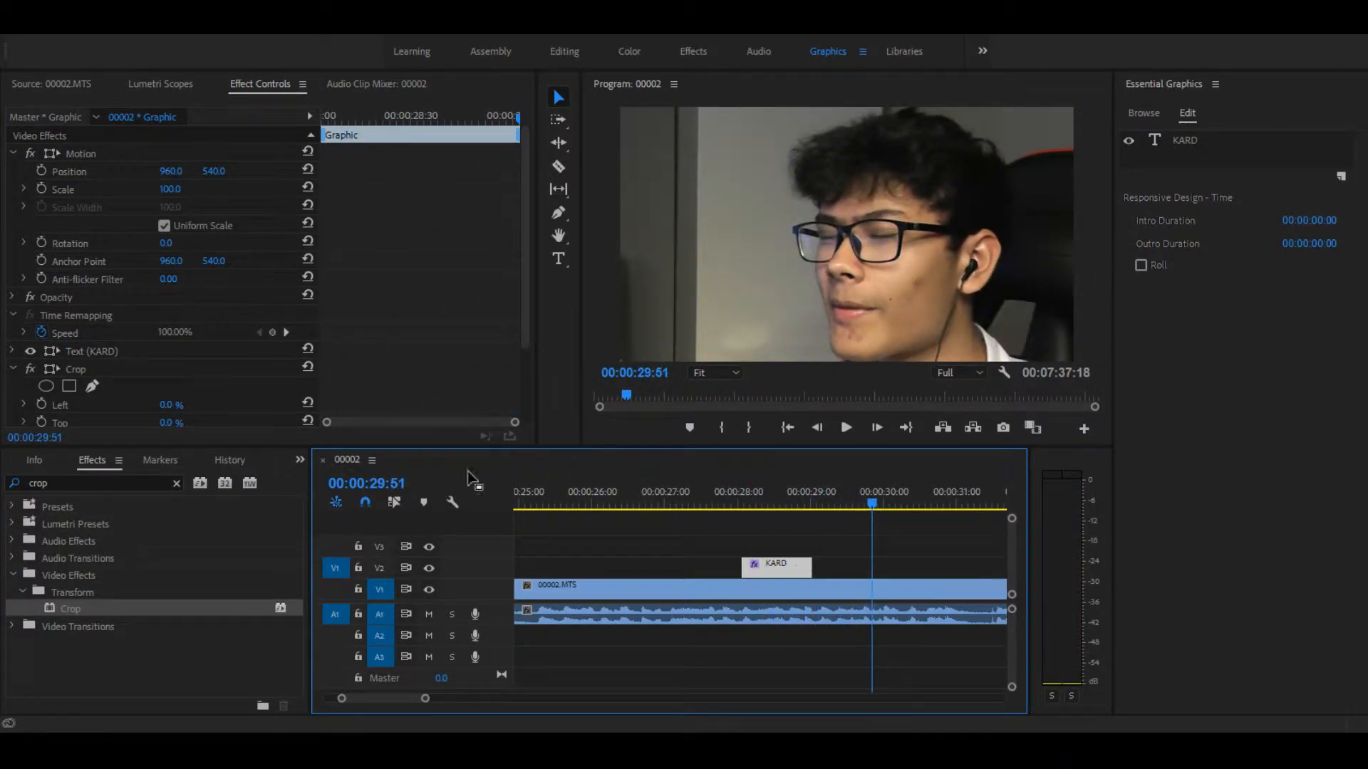
Step: Duplicate the KARD title at 00:00:29:51 and remove the Crop effect from the copy
{"action": "left_click_drag", "start_coordinate": [776, 562], "coordinate": [904, 563]}
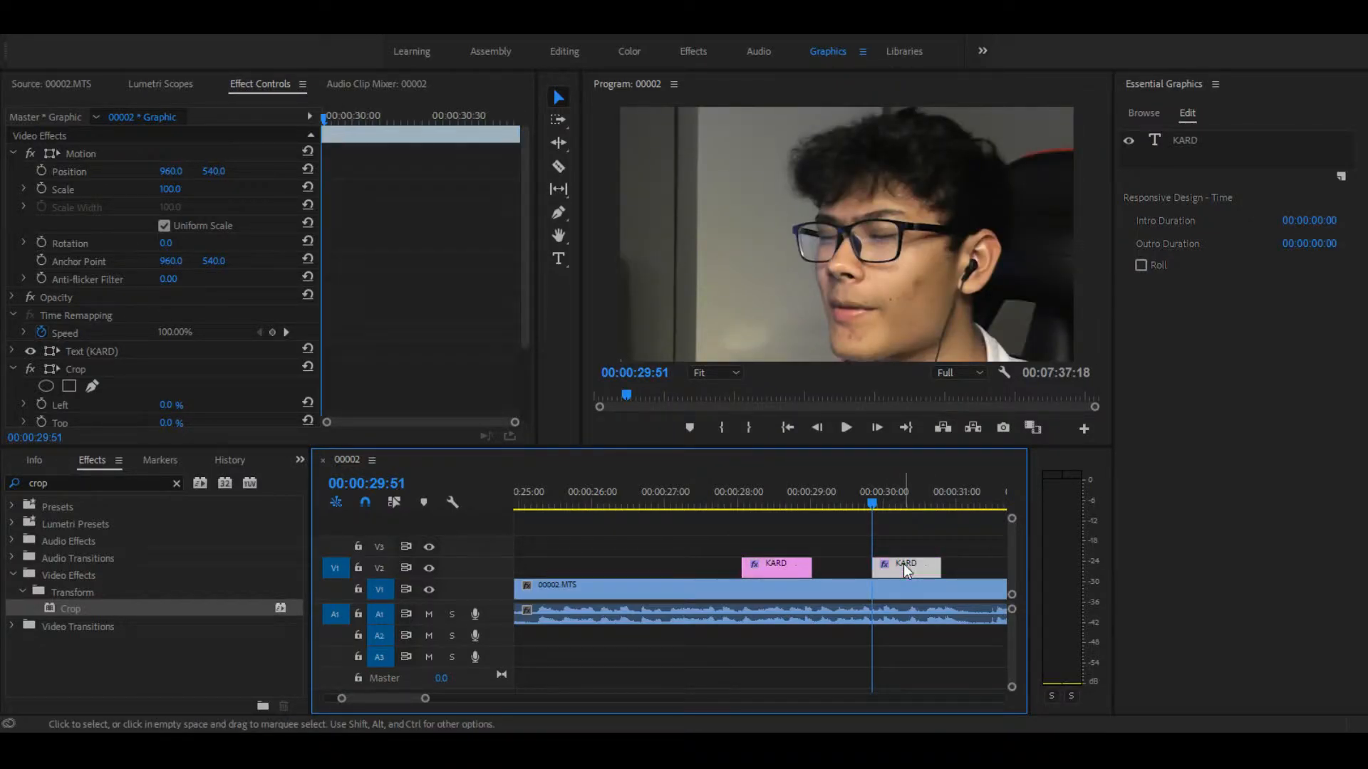
{"action": "left_click_drag", "start_coordinate": [524, 247], "coordinate": [525, 339]}
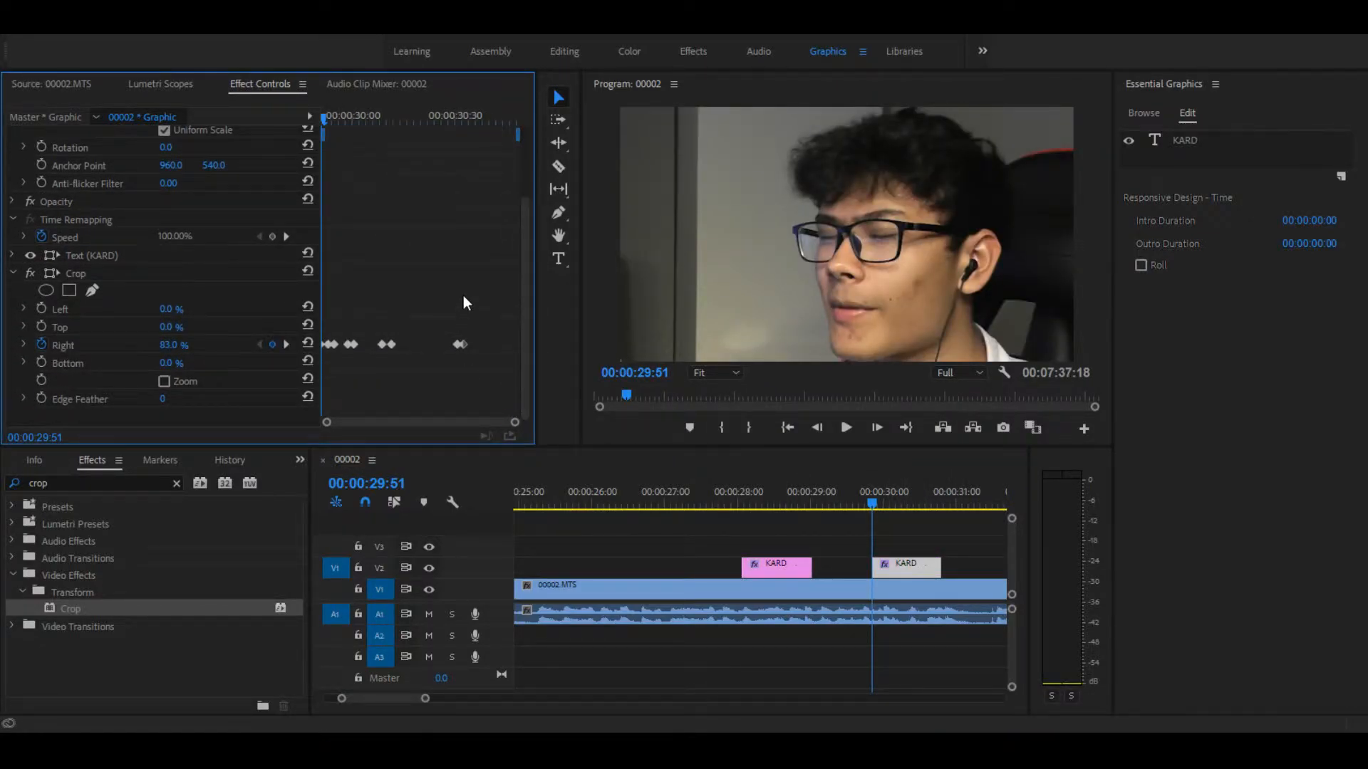
{"action": "key", "text": "Delete"}
{"action": "left_click", "coordinate": [79, 274]}
{"action": "key", "text": "Delete"}
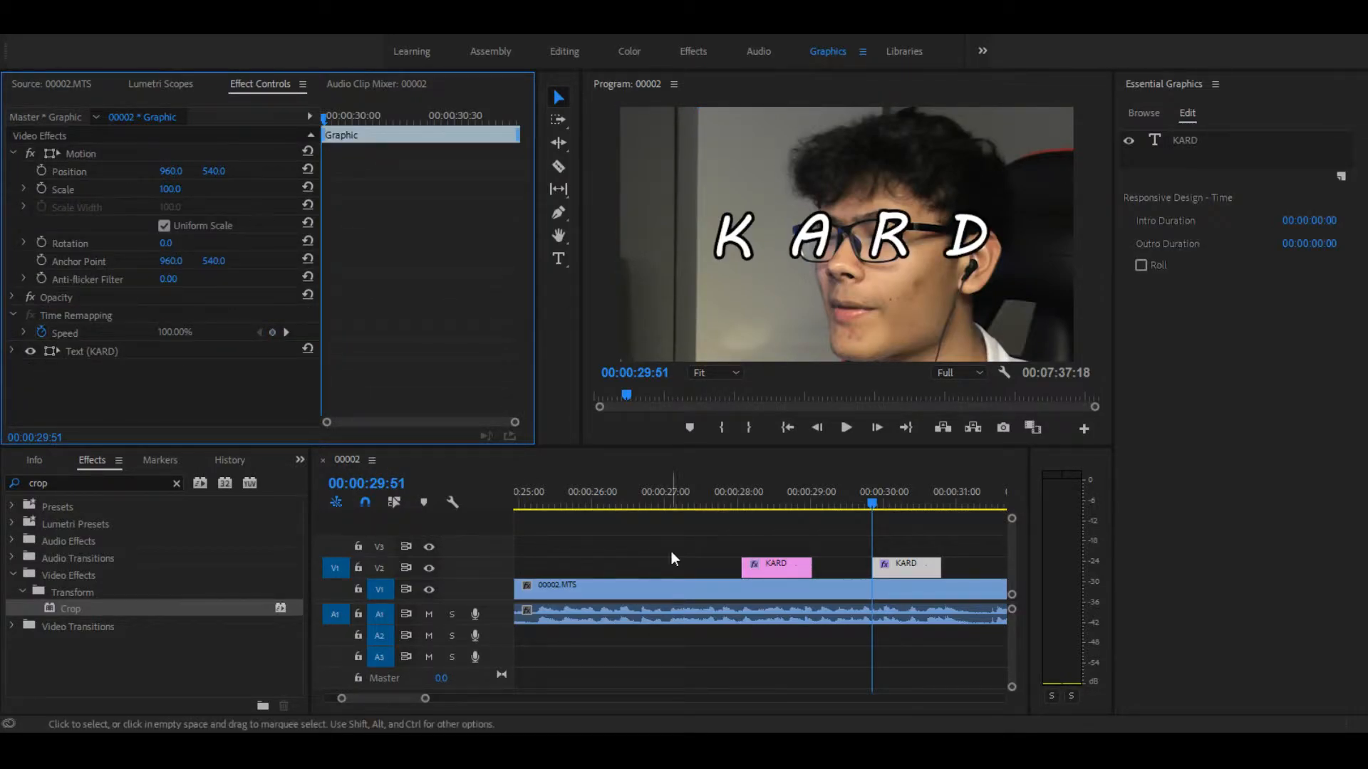
Step: Play through both KARD titles and extend the end of the second one to just past 00:00:31:00
{"action": "left_click_drag", "start_coordinate": [843, 507], "coordinate": [733, 498]}
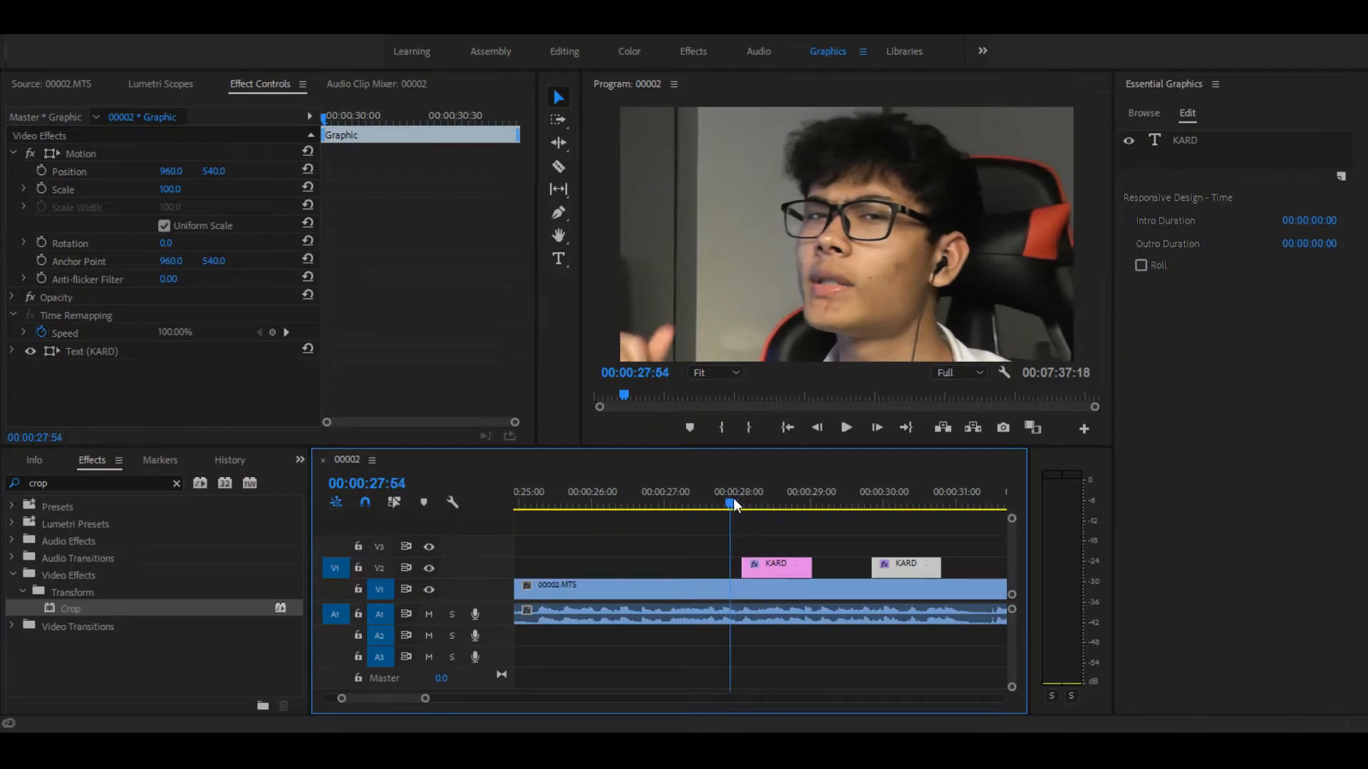
{"action": "key", "text": "space"}
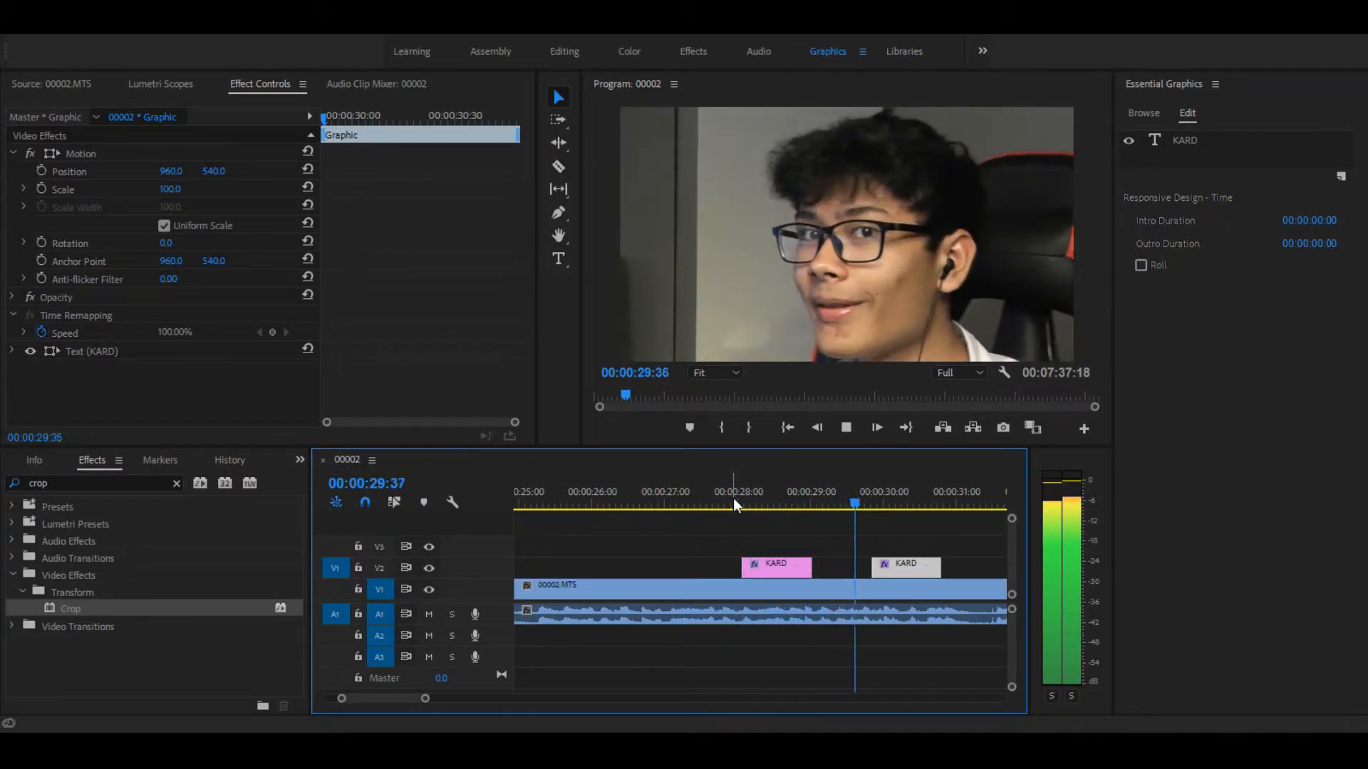
{"action": "key", "text": "space"}
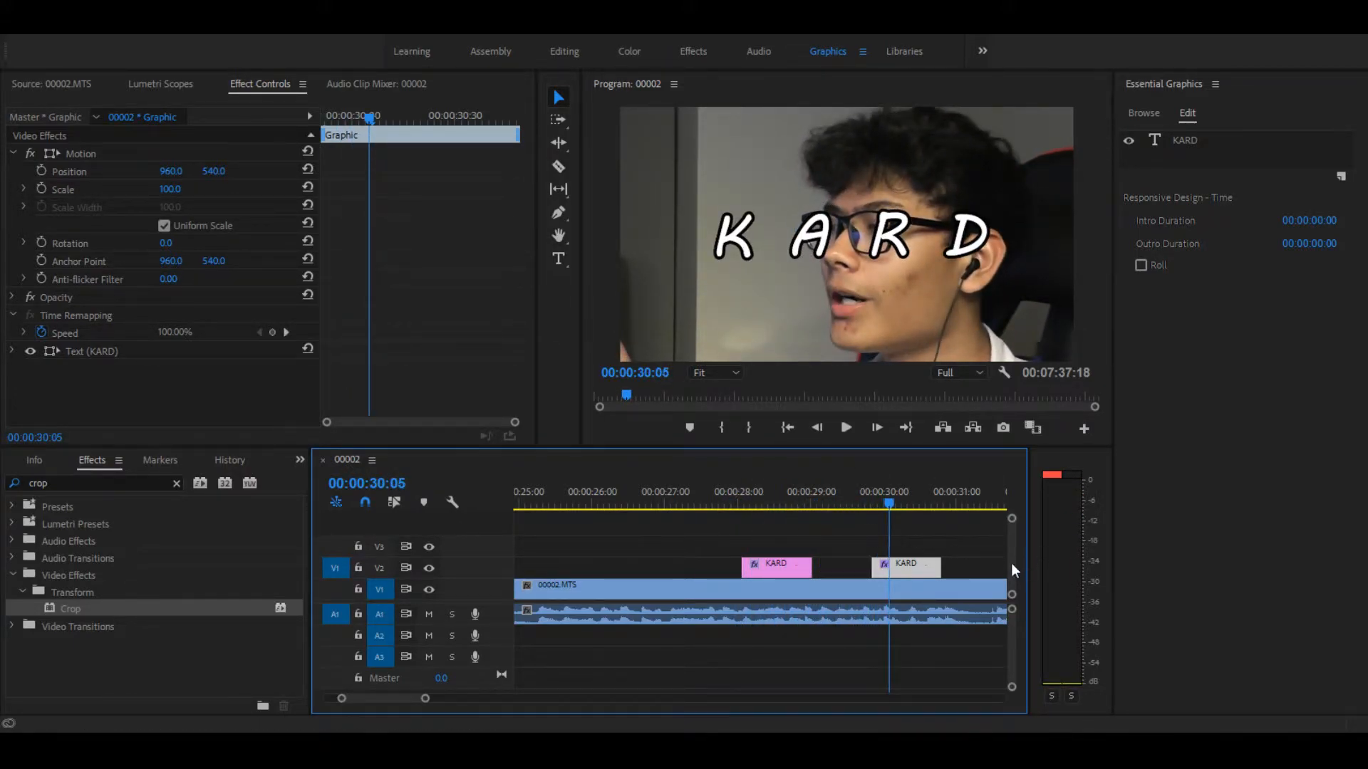
{"action": "key", "text": "space"}
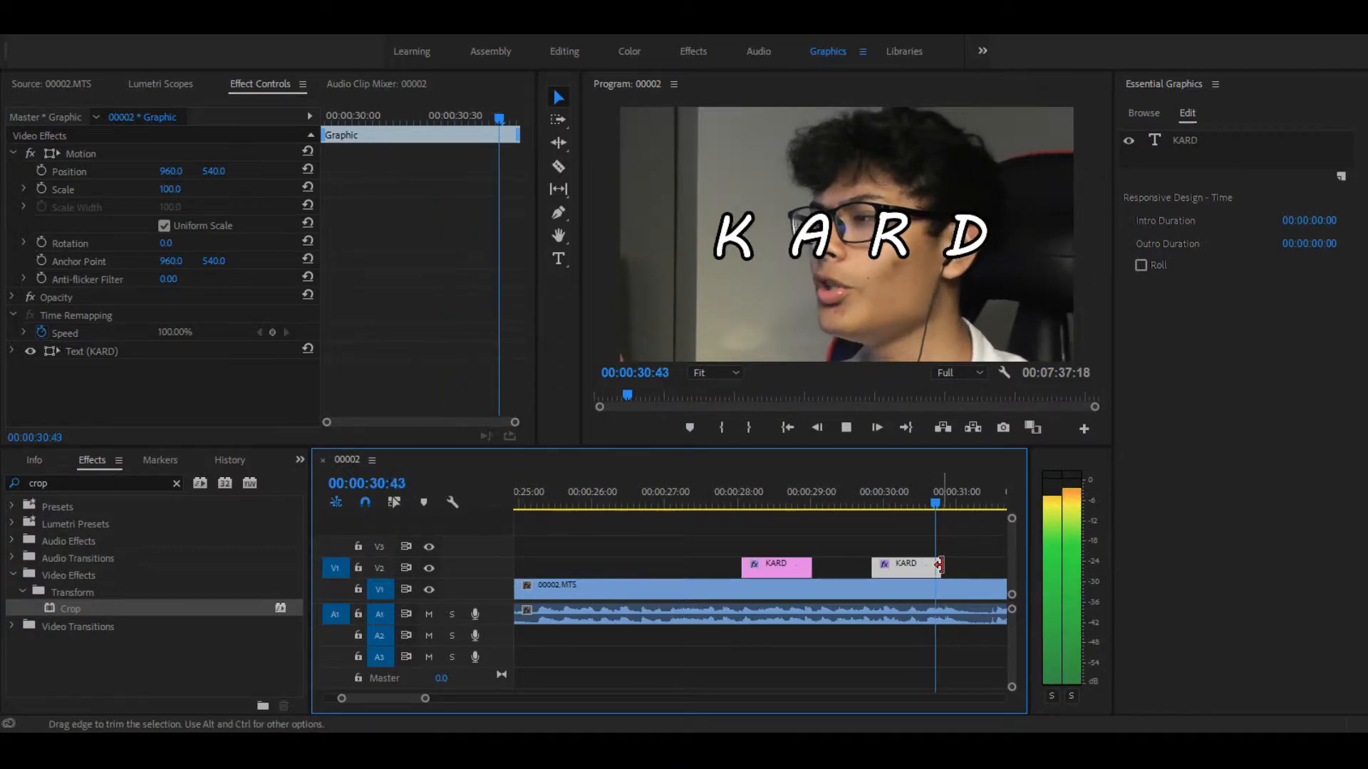
{"action": "left_click_drag", "start_coordinate": [939, 565], "coordinate": [981, 566]}
Step: Play the sequence from 00:00:29:32 to check the length of the second KARD title
{"action": "left_click_drag", "start_coordinate": [805, 500], "coordinate": [852, 510]}
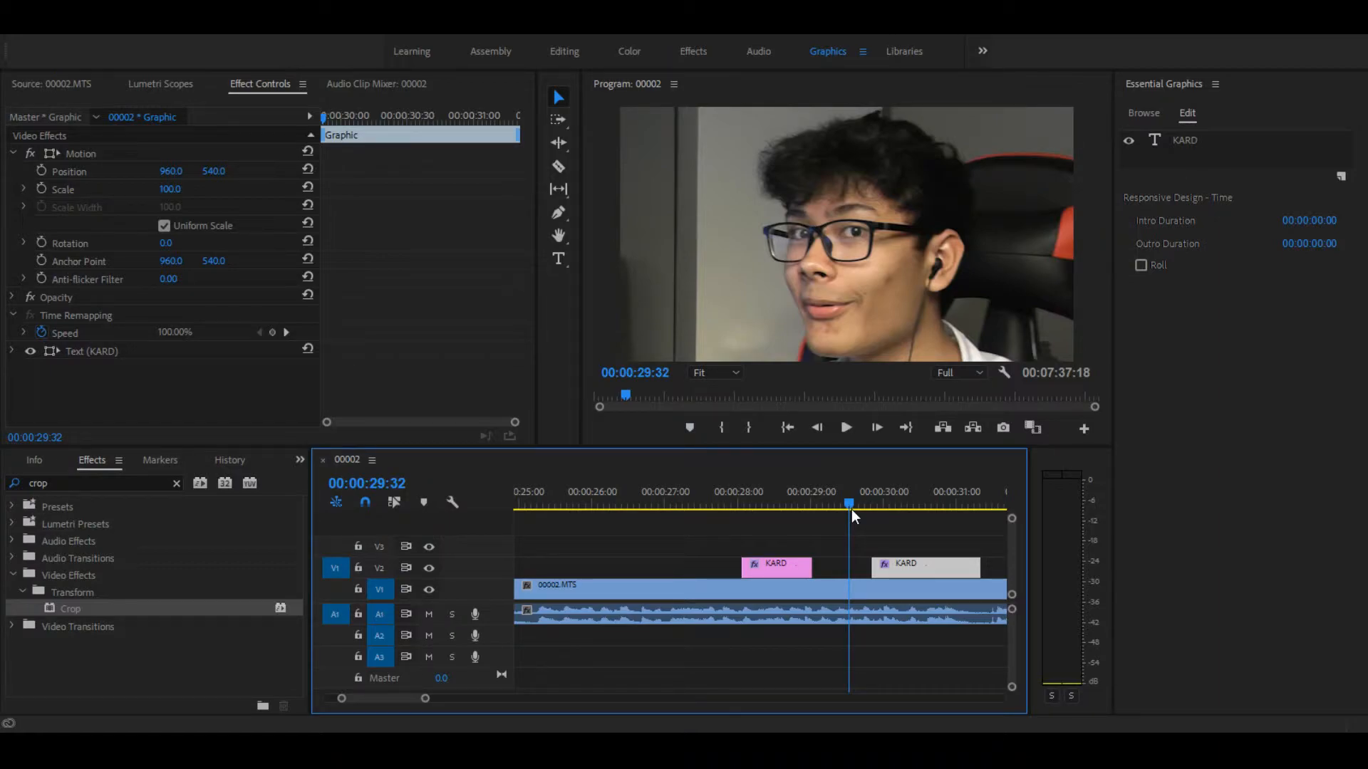
{"action": "key", "text": "space"}
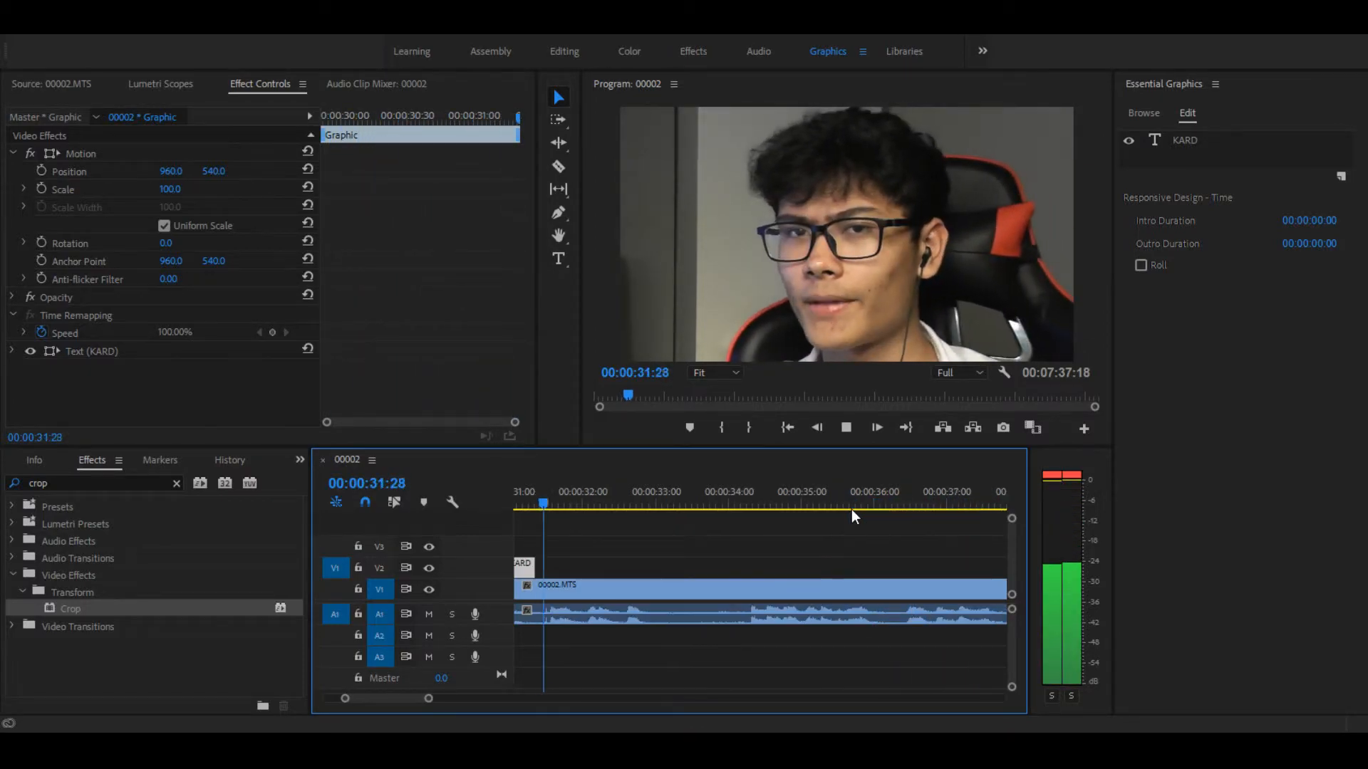
{"action": "key", "text": "space"}
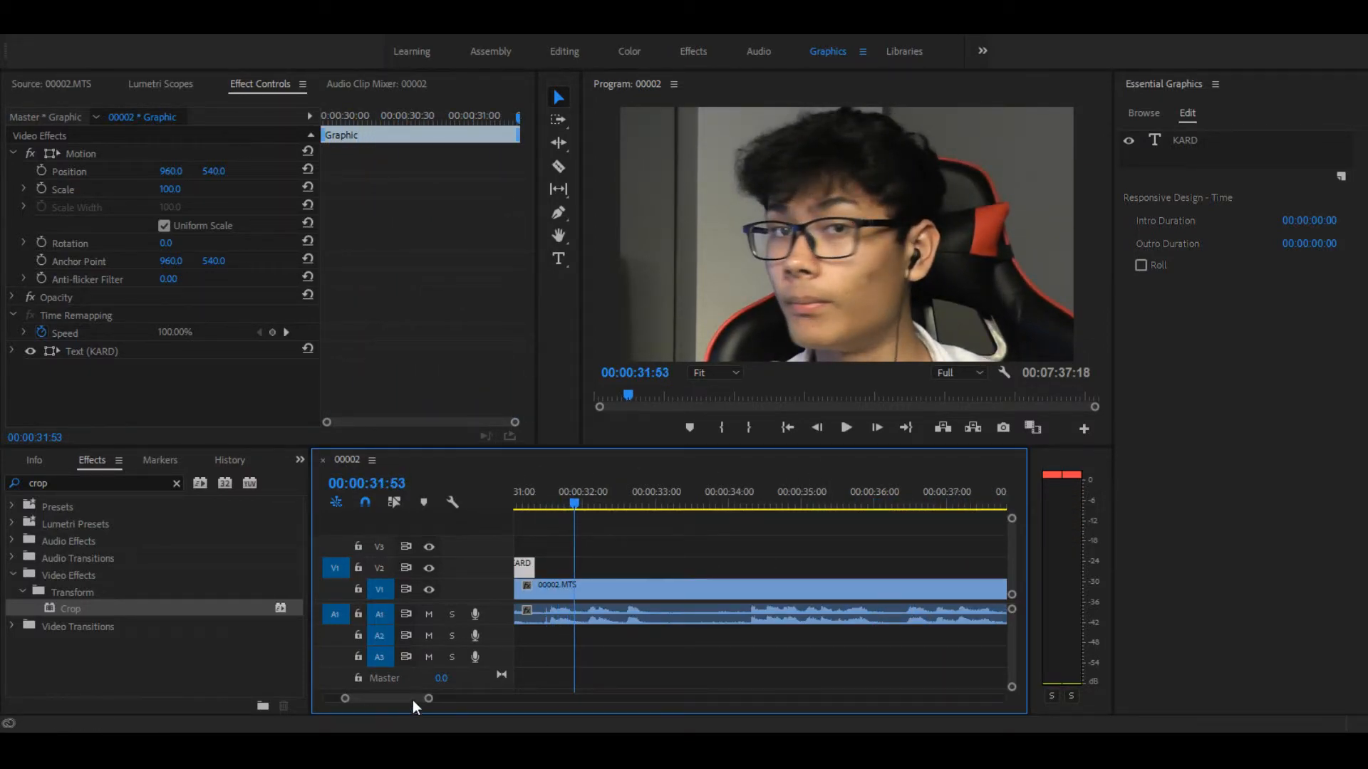
Step: Examine the end of the video around 00:07:35:40, and return to the section around the KARD titles
{"action": "left_click_drag", "start_coordinate": [437, 700], "coordinate": [866, 702]}
{"action": "left_click_drag", "start_coordinate": [895, 501], "coordinate": [909, 497]}
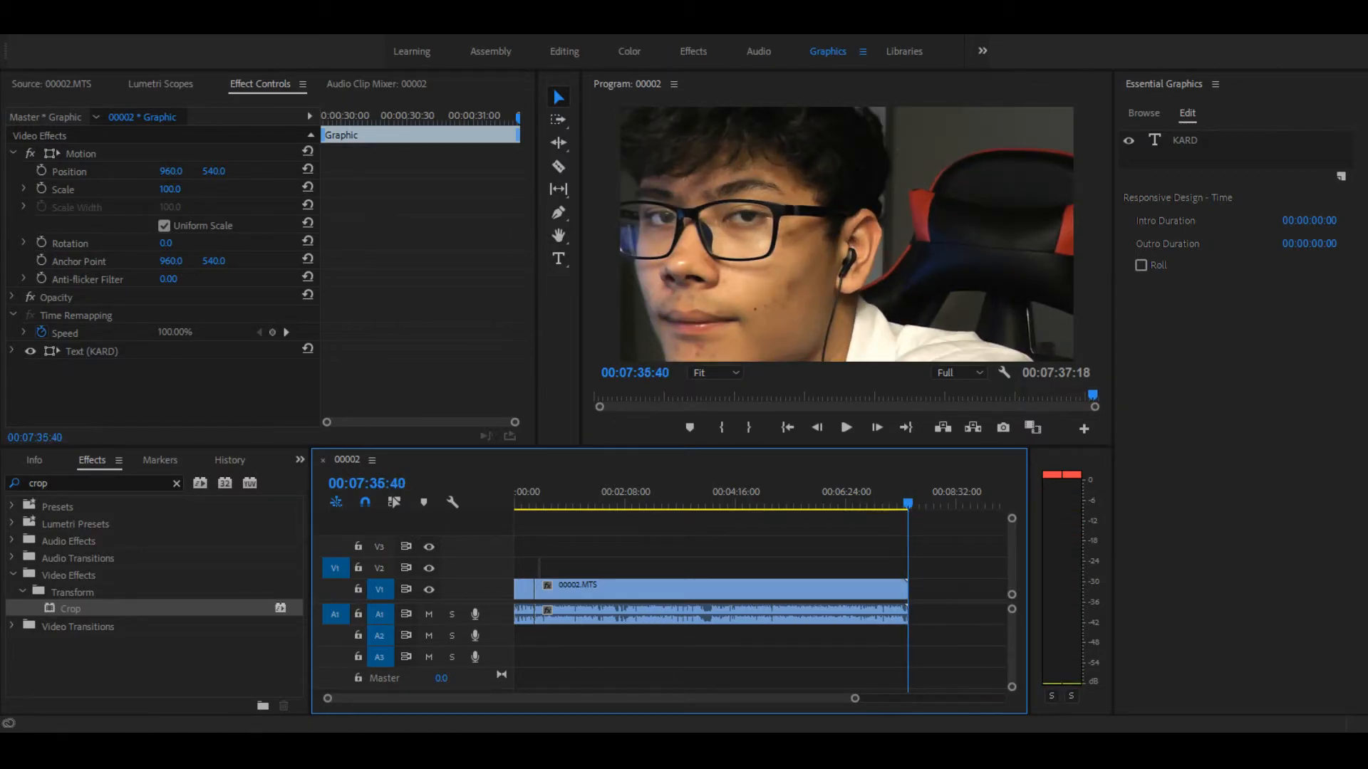
{"action": "left_click_drag", "start_coordinate": [854, 699], "coordinate": [524, 702]}
{"action": "left_click_drag", "start_coordinate": [668, 492], "coordinate": [689, 493]}
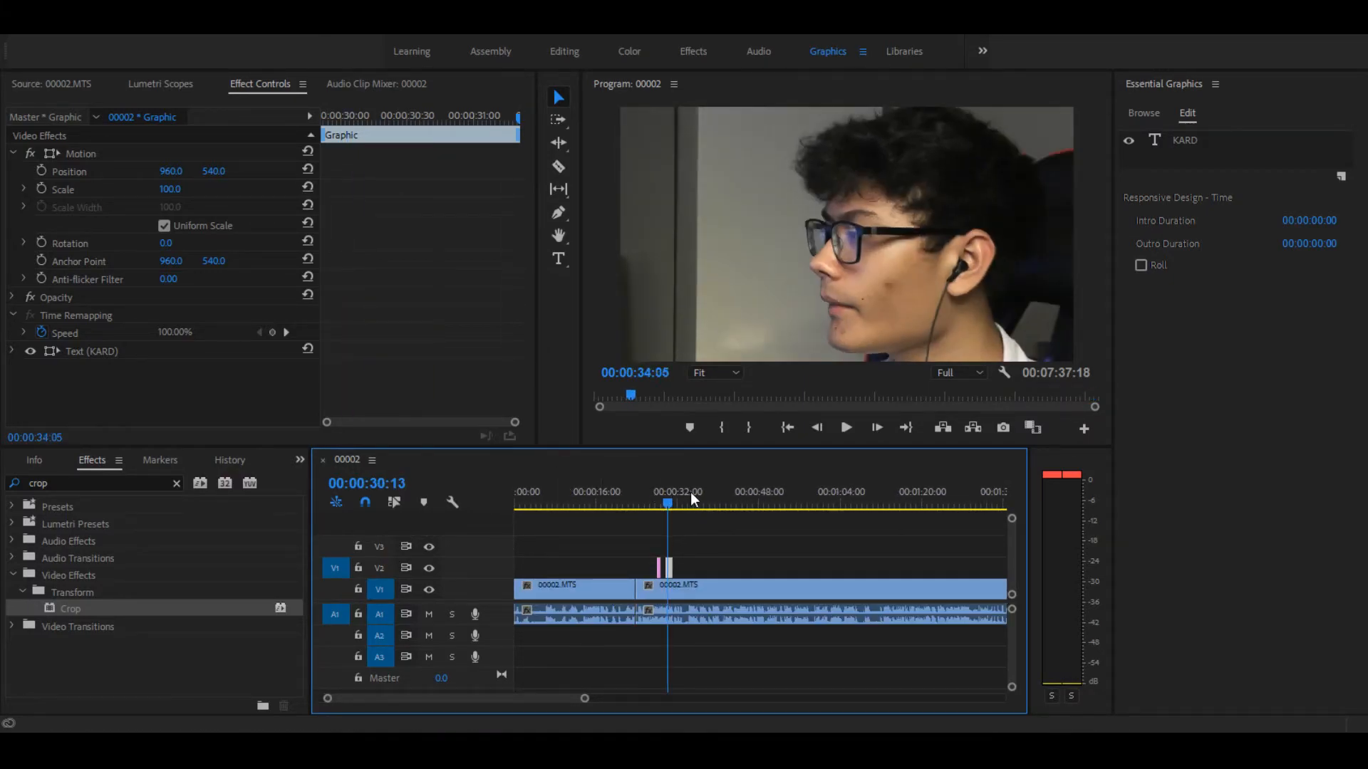